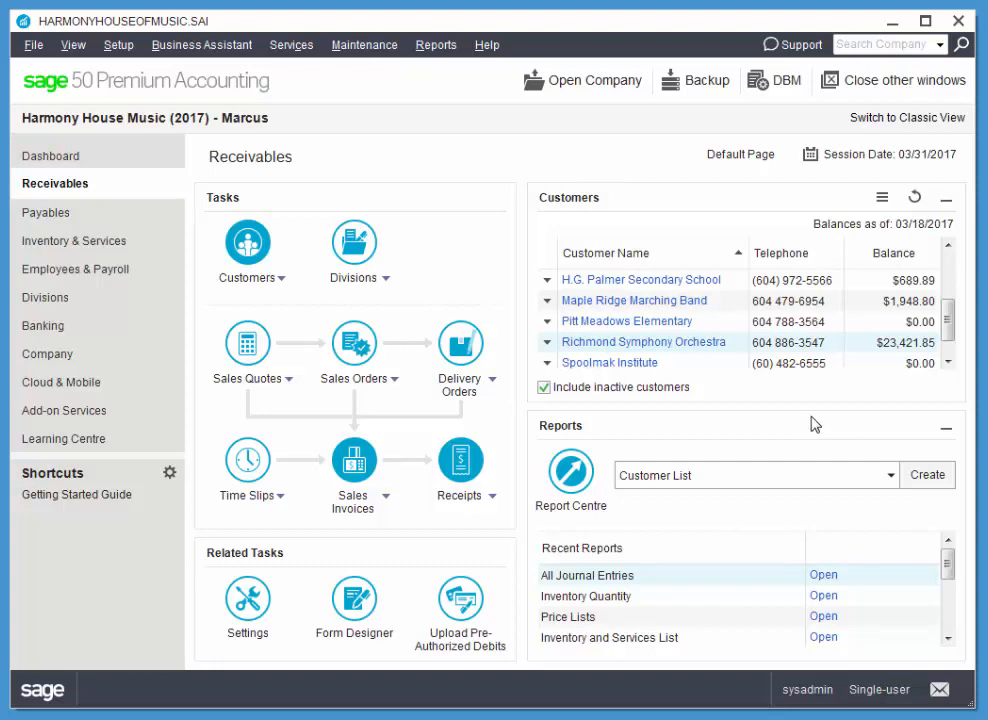
Generate the Customer Aged Summary report, review the outstanding balances by aging period, and close the report.
{"action": "left_click", "coordinate": [677, 477]}
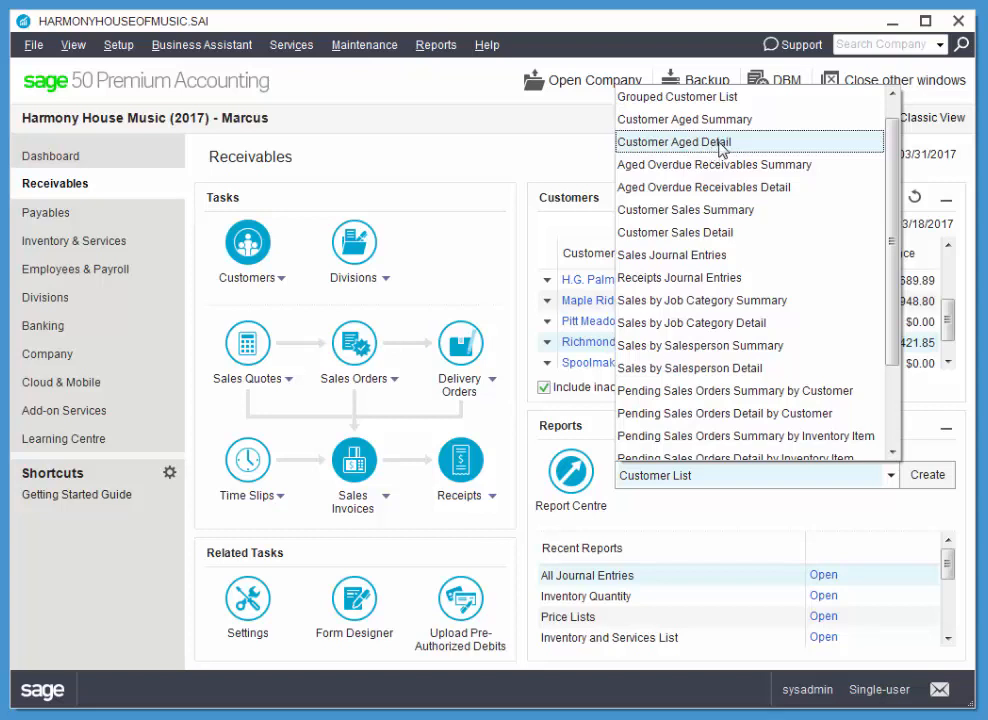
{"action": "left_click", "coordinate": [731, 122]}
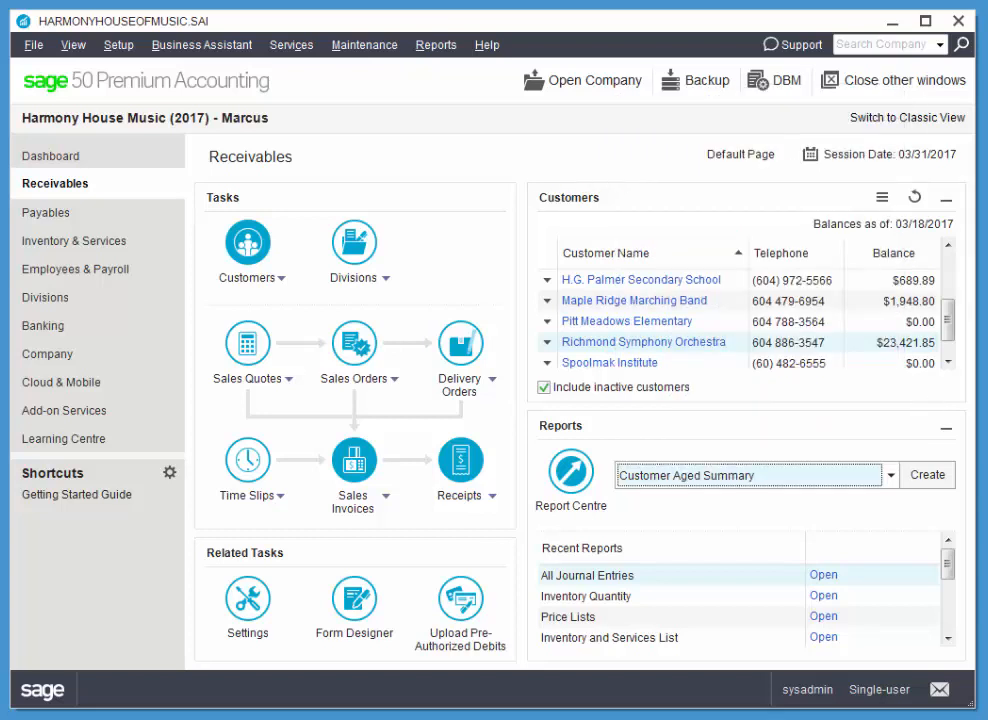
{"action": "left_click", "coordinate": [931, 477]}
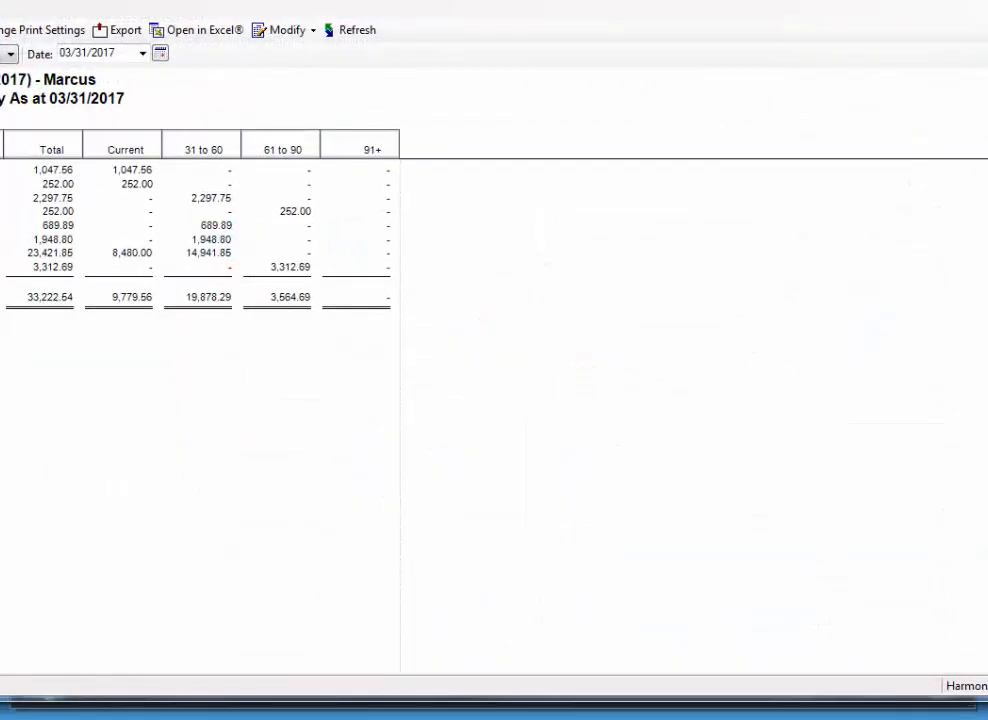
{"action": "left_click_drag", "start_coordinate": [987, 294], "coordinate": [924, 294]}
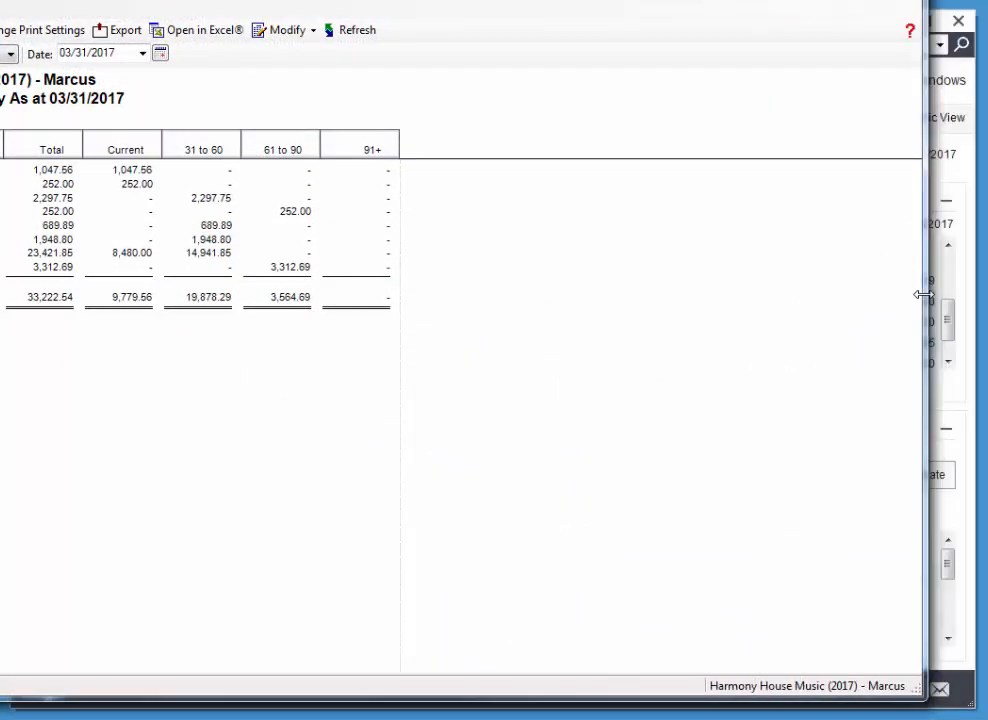
{"action": "left_click_drag", "start_coordinate": [620, 0], "coordinate": [610, 20]}
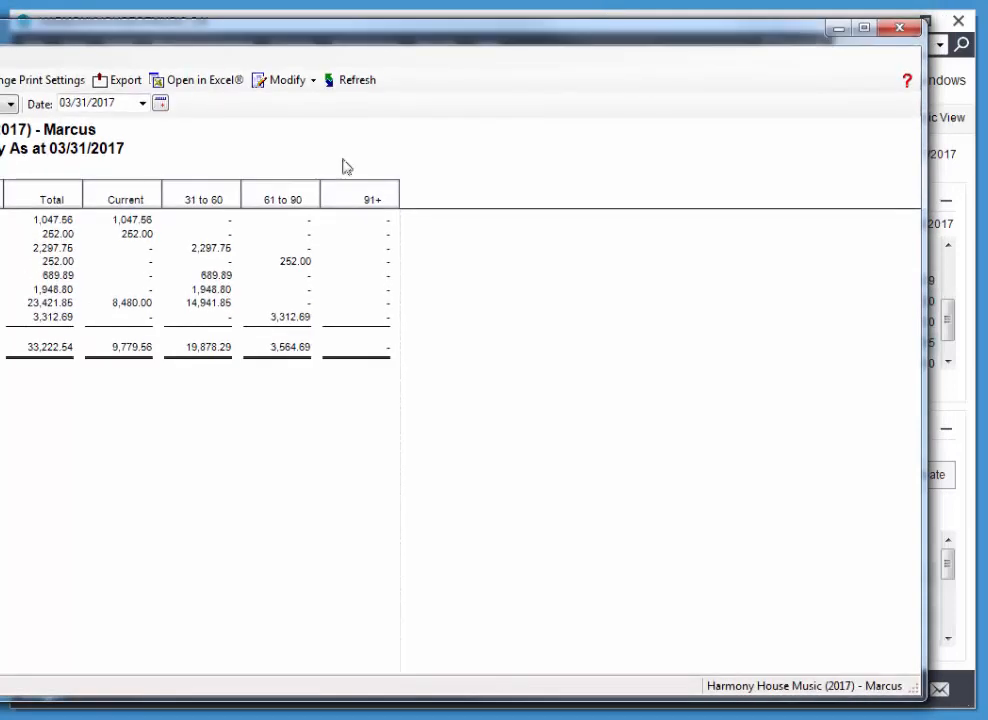
{"action": "left_click_drag", "start_coordinate": [0, 332], "coordinate": [60, 333]}
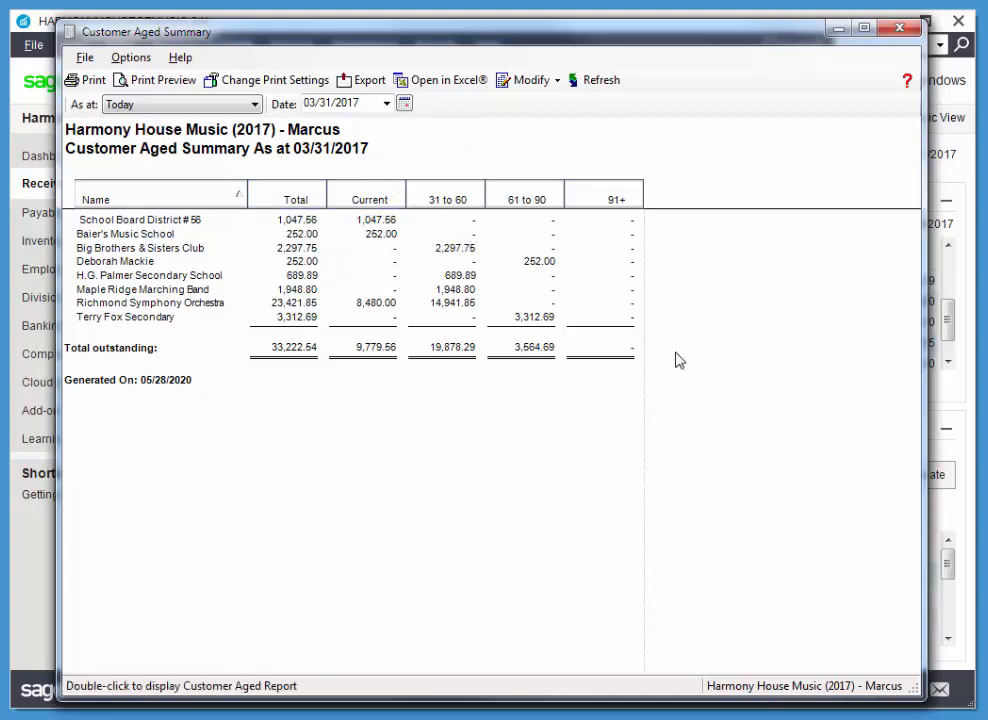
{"action": "left_click", "coordinate": [899, 28]}
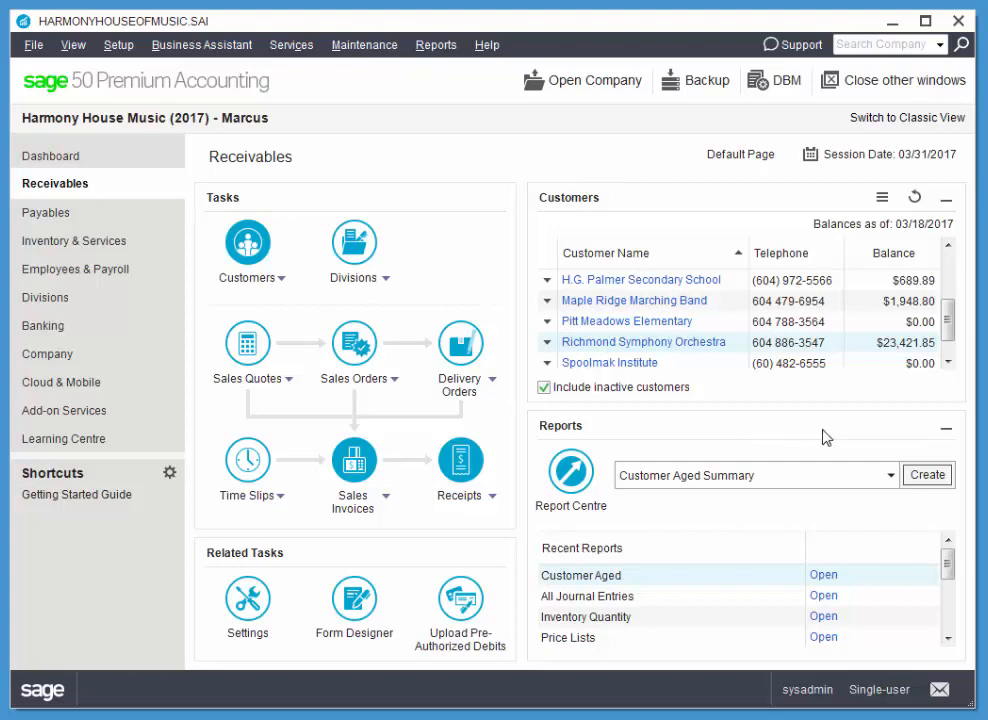
{"action": "left_click", "coordinate": [548, 344]}
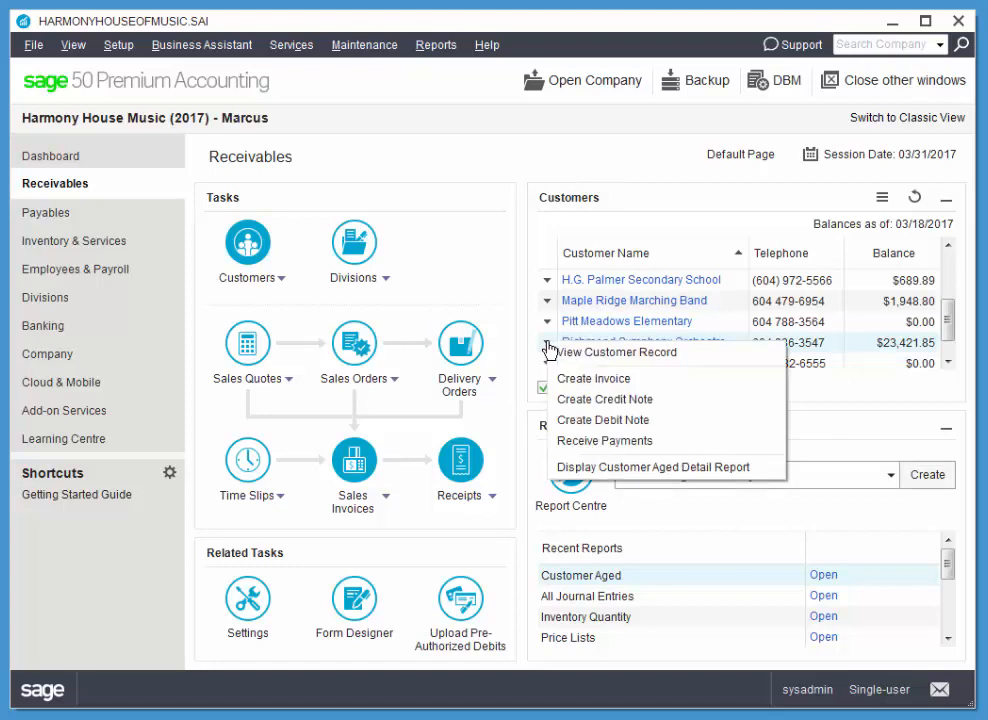
{"action": "left_click", "coordinate": [570, 442]}
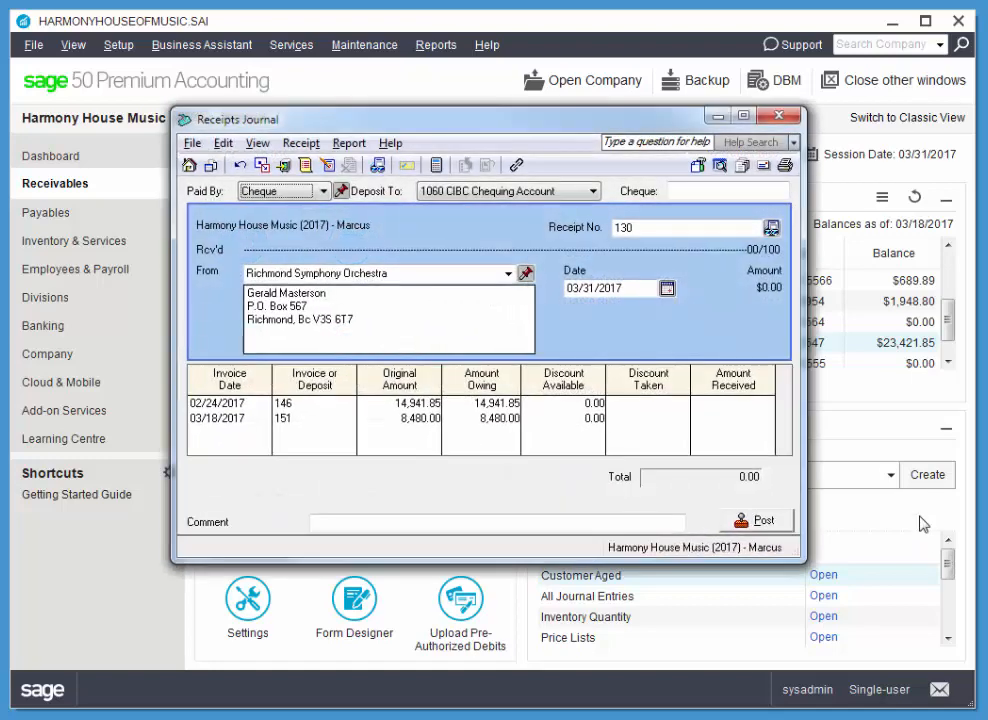
{"action": "left_click_drag", "start_coordinate": [474, 127], "coordinate": [481, 114]}
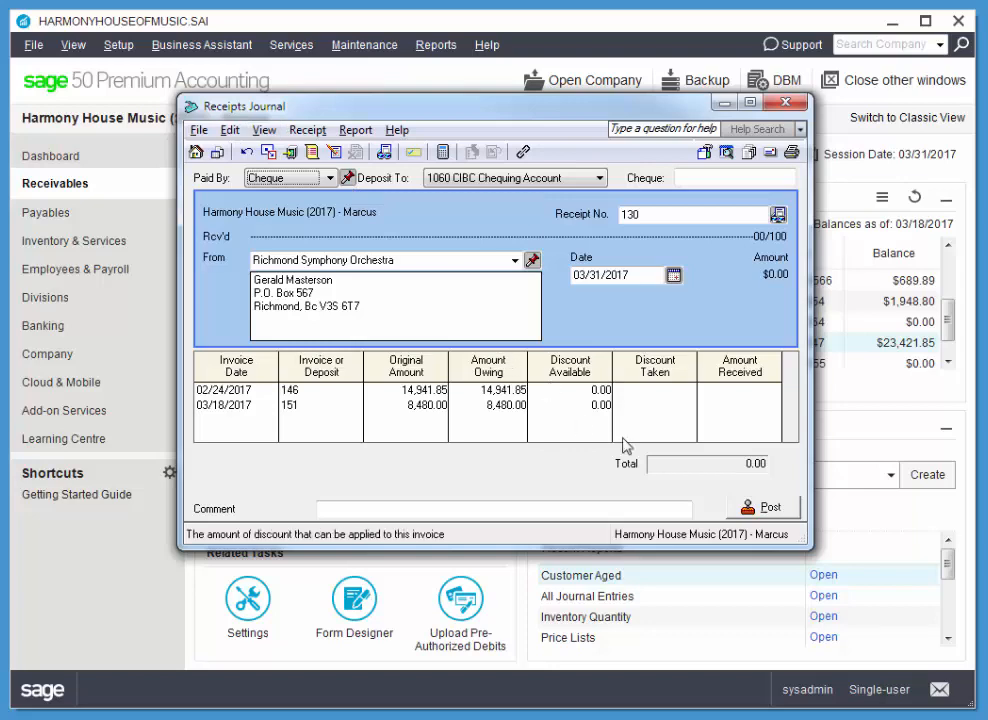
{"action": "left_click", "coordinate": [786, 102]}
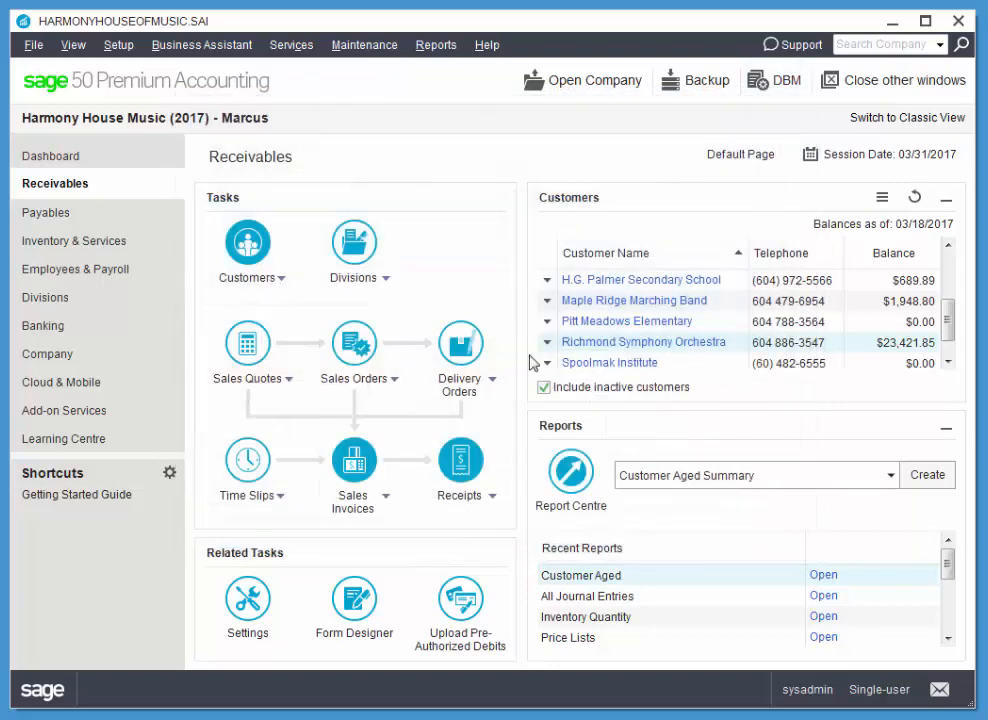
Start a receipt from Richmond Symphony Orchestra, deposited to 1020 Cash for Deposit, with cheque number 452 and date 03/21/2017.
{"action": "left_click", "coordinate": [465, 465]}
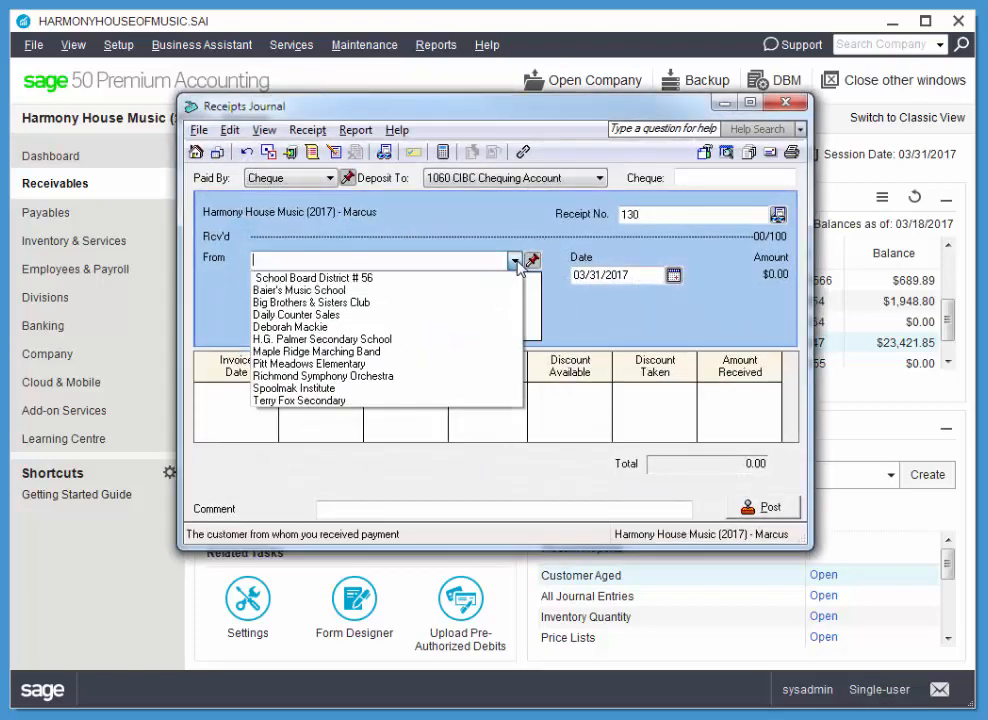
{"action": "left_click", "coordinate": [355, 376]}
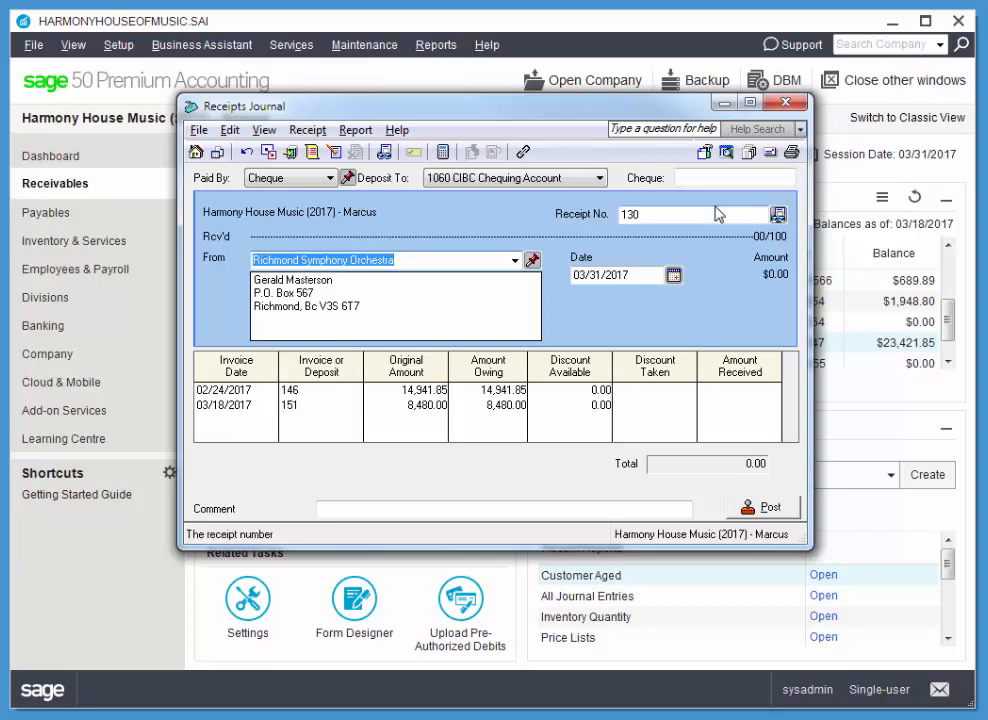
{"action": "left_click", "coordinate": [583, 177]}
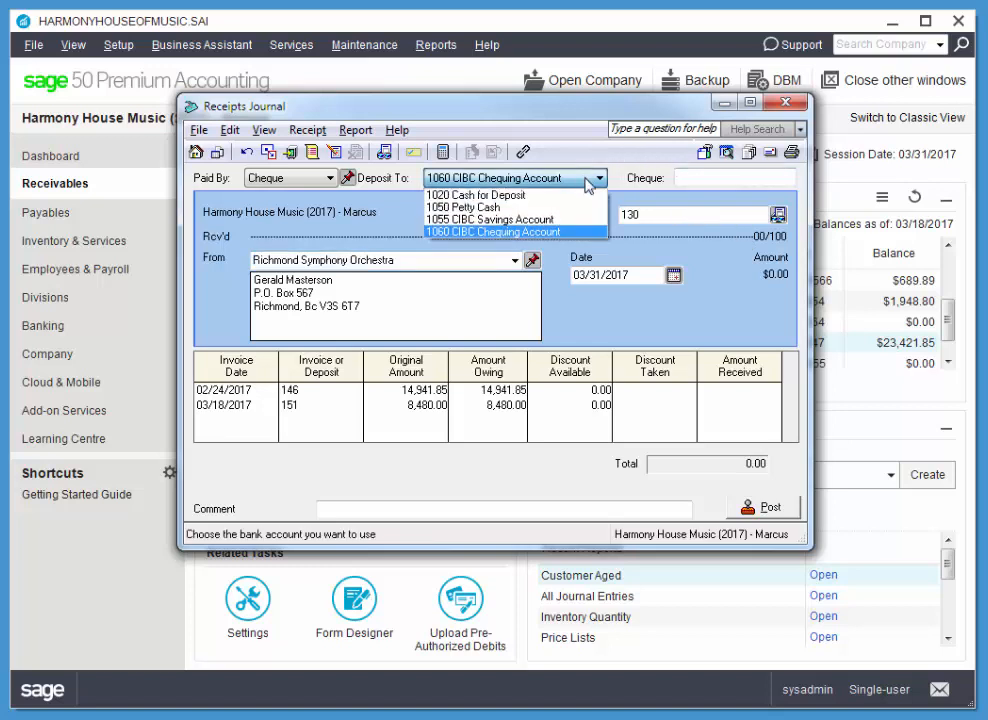
{"action": "left_click", "coordinate": [560, 192]}
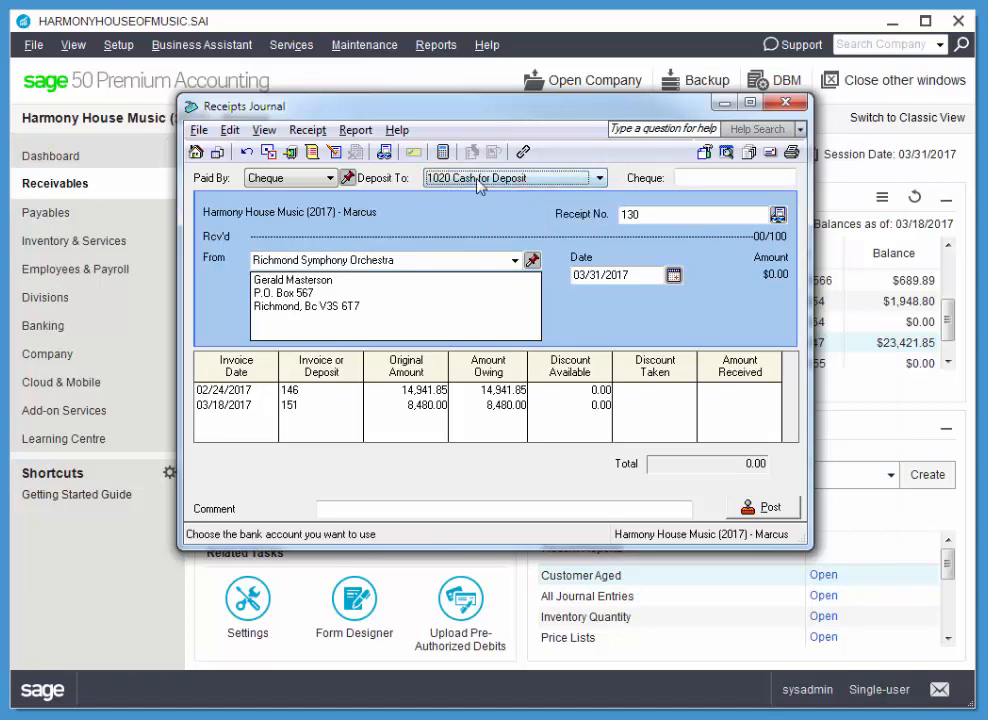
{"action": "left_click", "coordinate": [763, 177]}
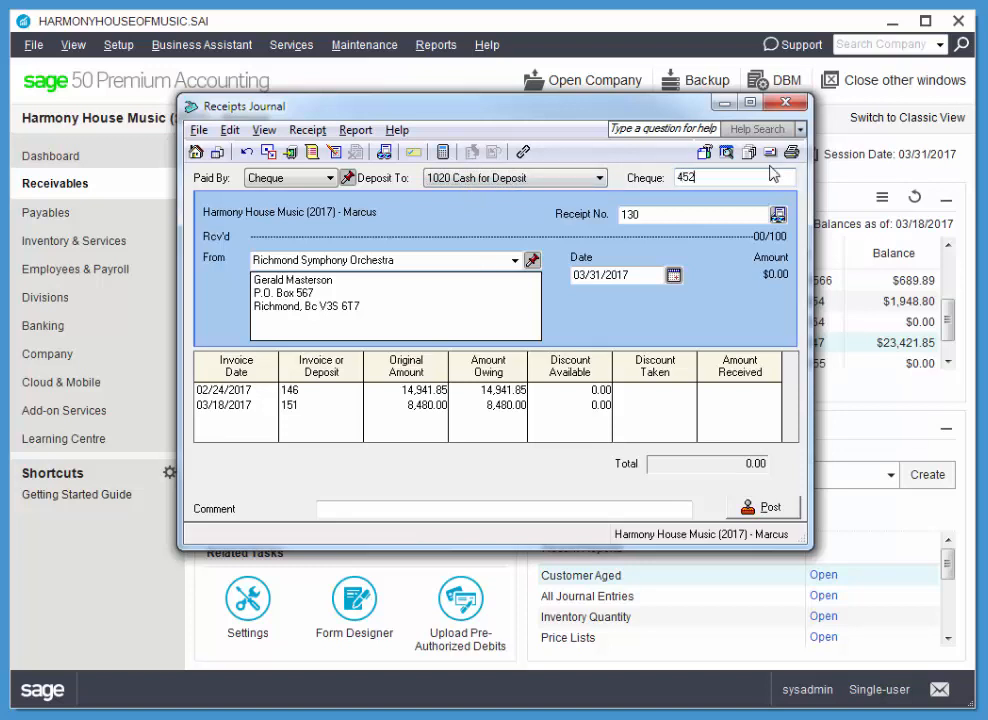
{"action": "key", "text": "Tab"}
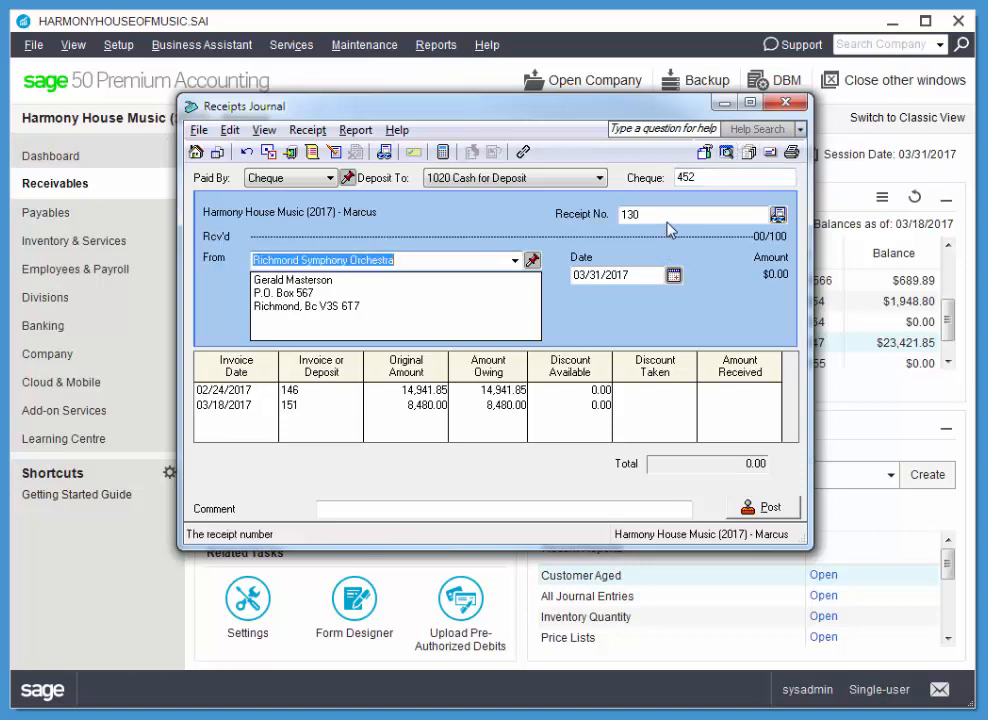
{"action": "left_click", "coordinate": [674, 275]}
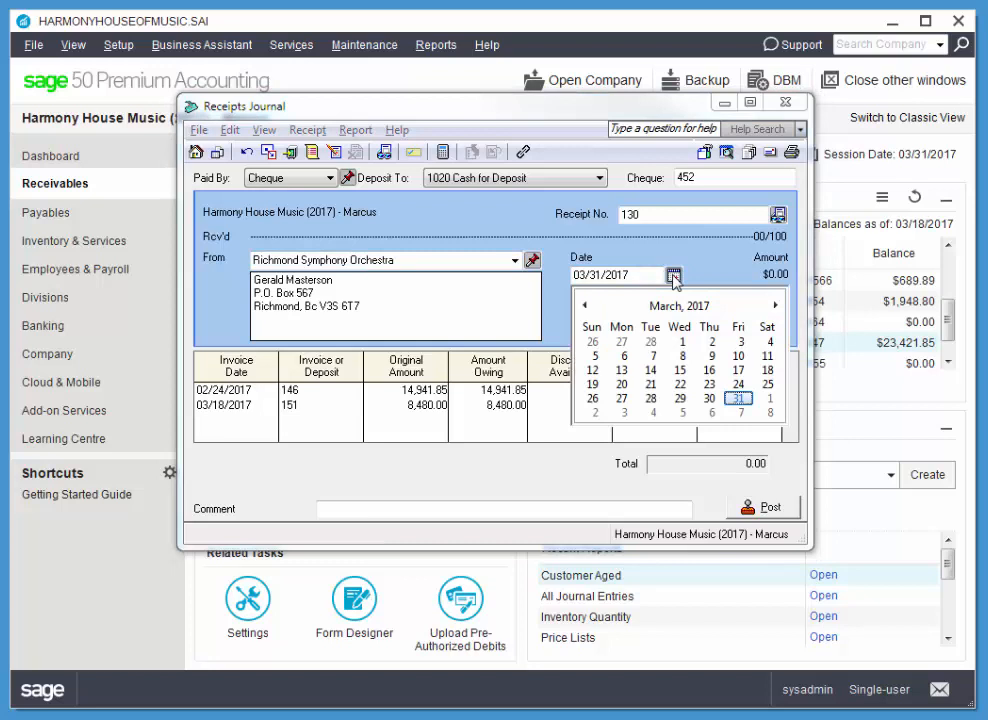
{"action": "left_click", "coordinate": [651, 384]}
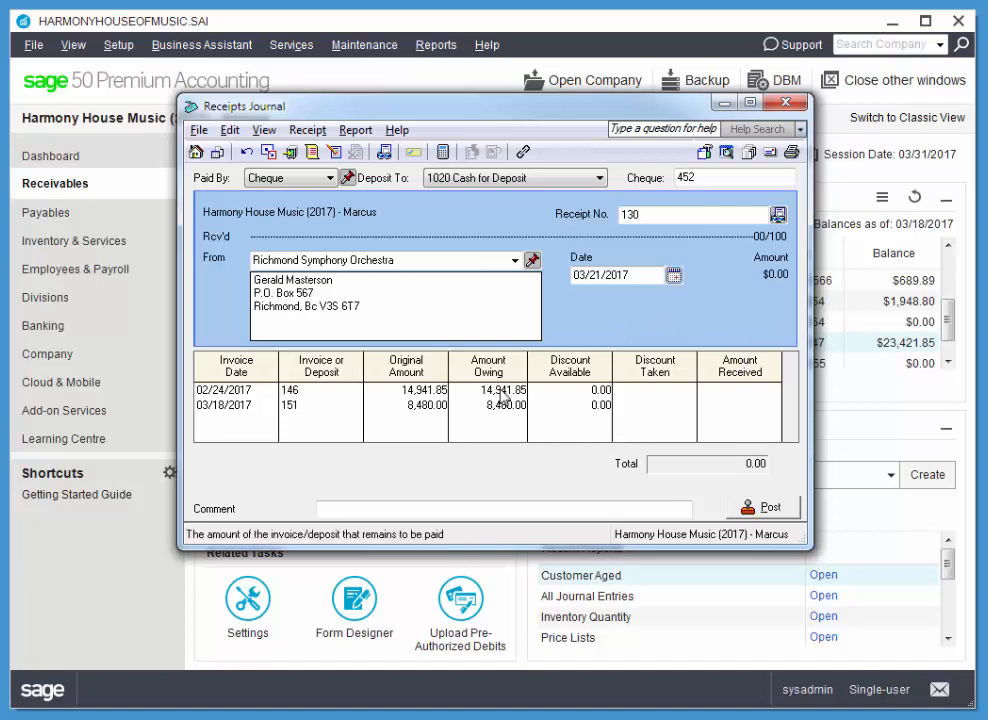
Enter 12,000.00 as the amount received on invoice 146, post the receipt, and close the Receipts Journal.
{"action": "left_click", "coordinate": [738, 390]}
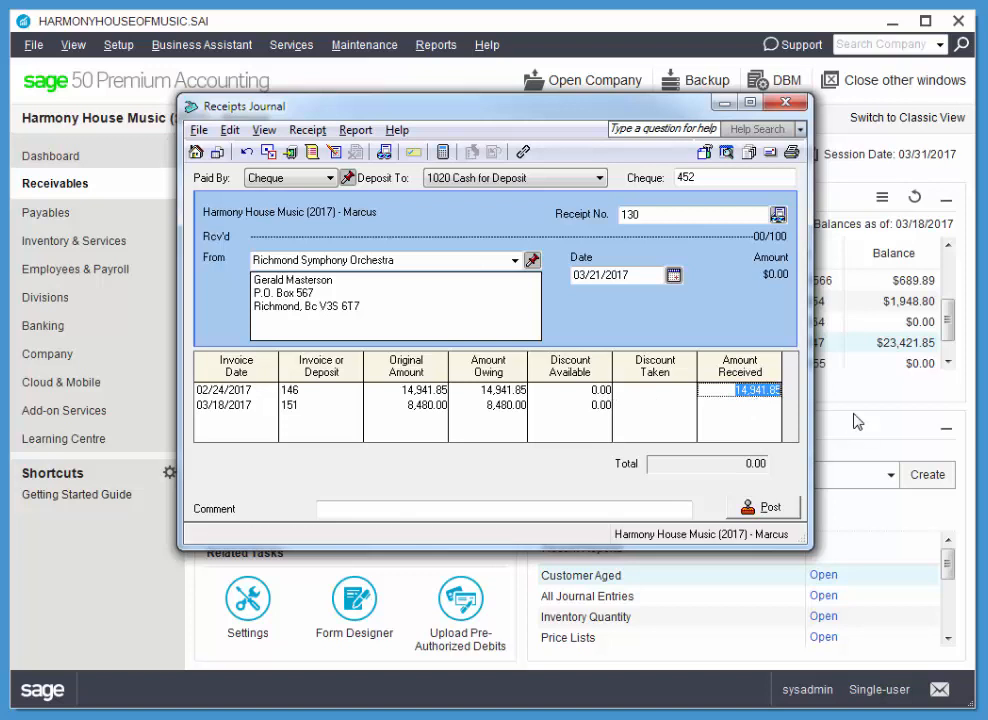
{"action": "type", "text": "12000"}
{"action": "key", "text": "Tab"}
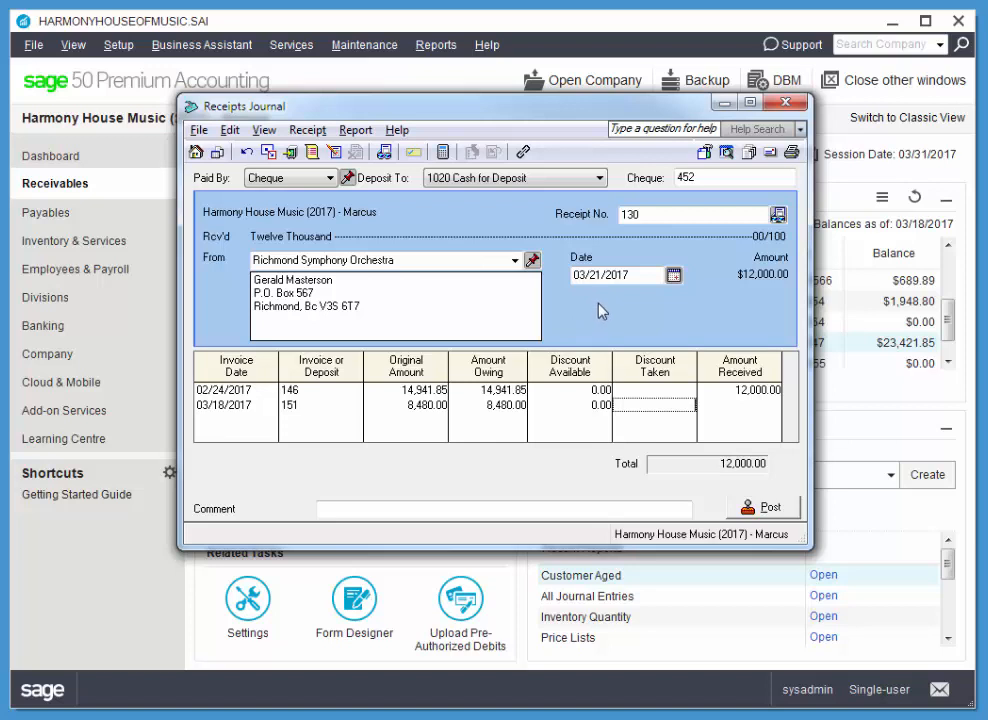
{"action": "left_click", "coordinate": [766, 510]}
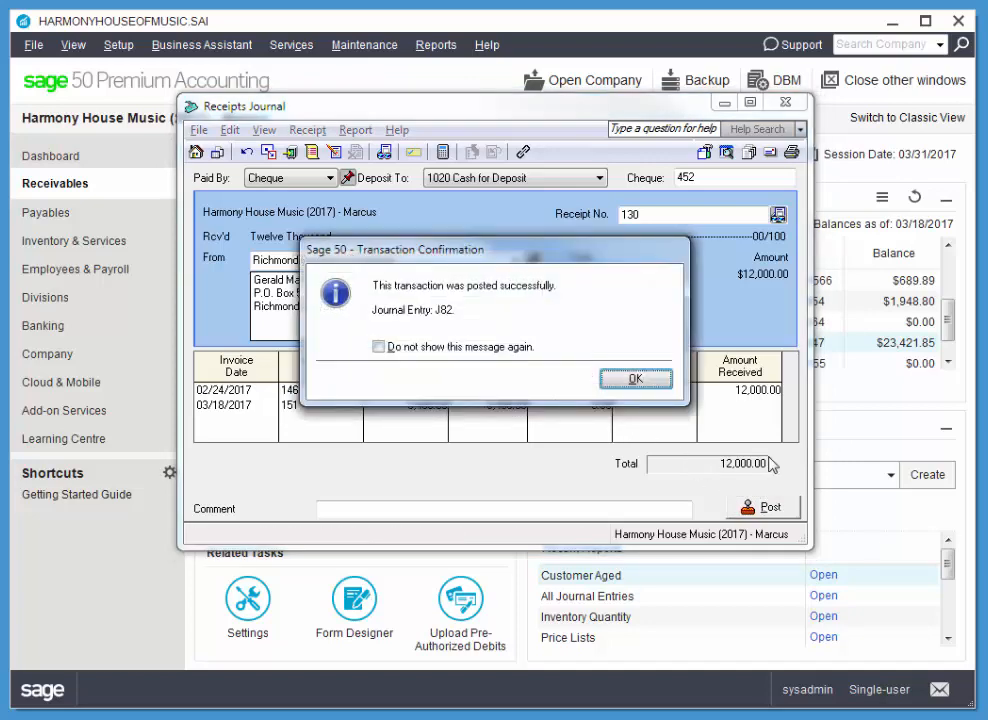
{"action": "left_click", "coordinate": [636, 384]}
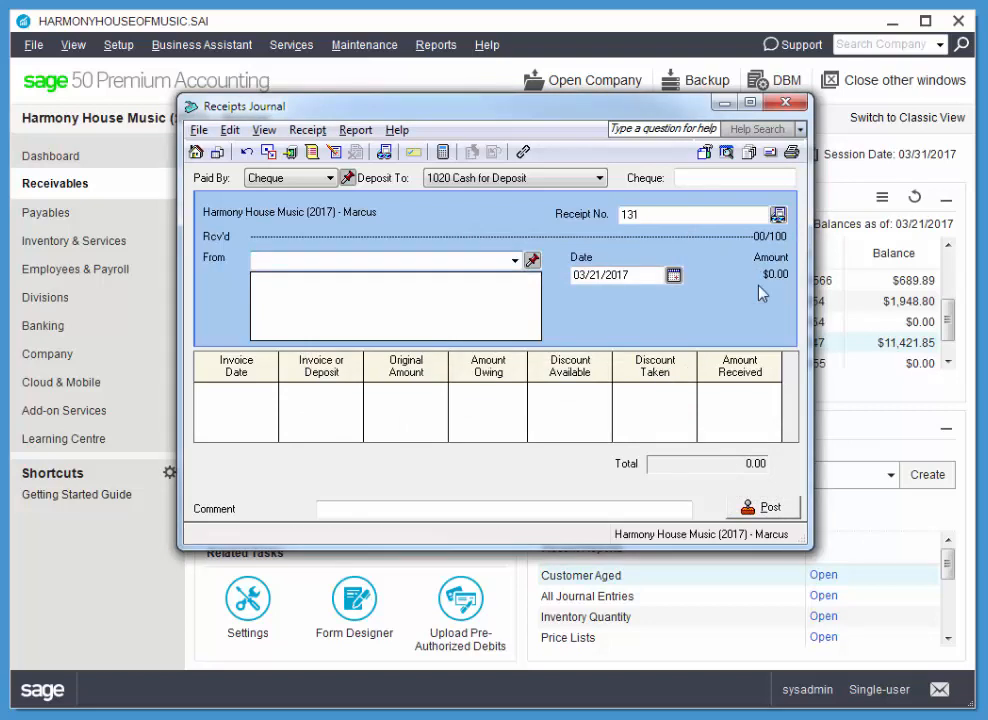
{"action": "left_click", "coordinate": [786, 105]}
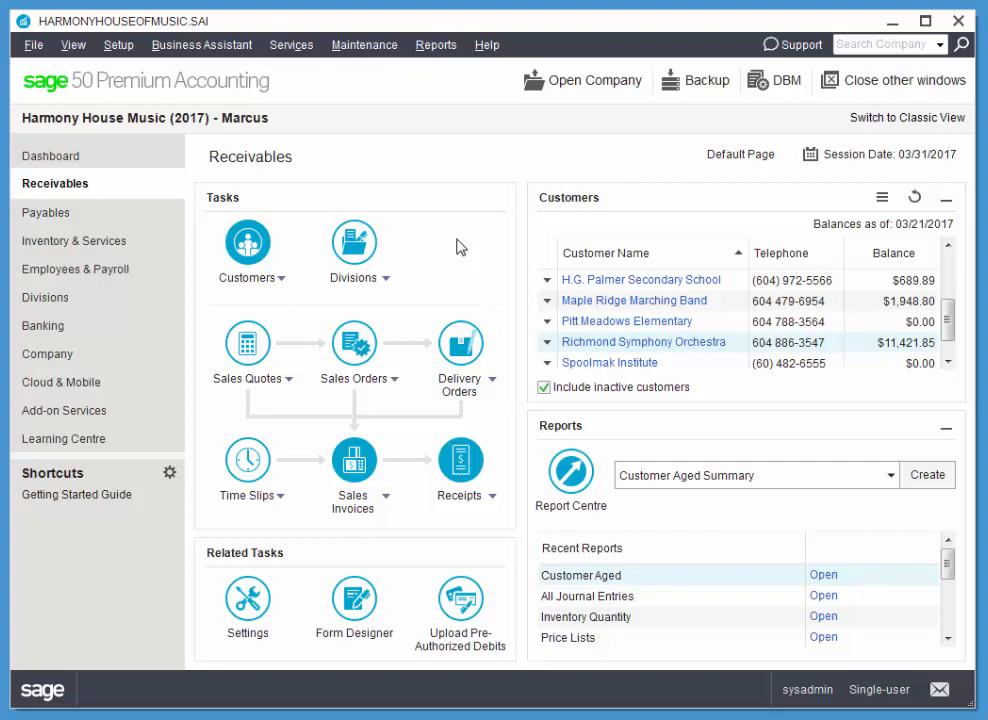
Search the receipts of Richmond Symphony Orchestra and open receipt 130 for adjustment.
{"action": "left_click", "coordinate": [494, 499]}
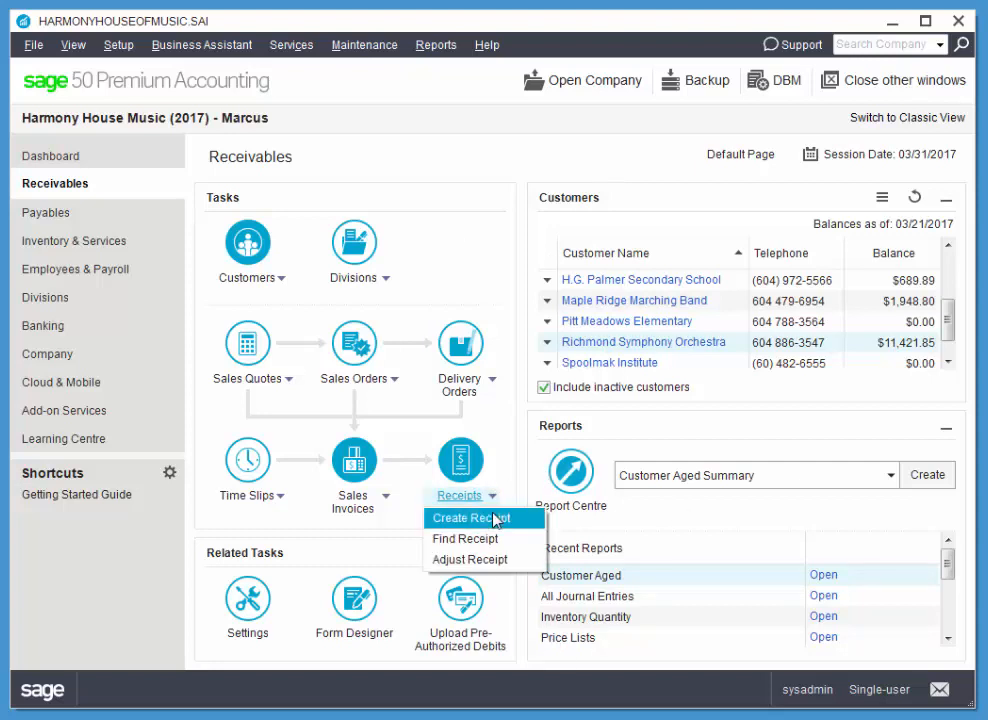
{"action": "left_click", "coordinate": [476, 562]}
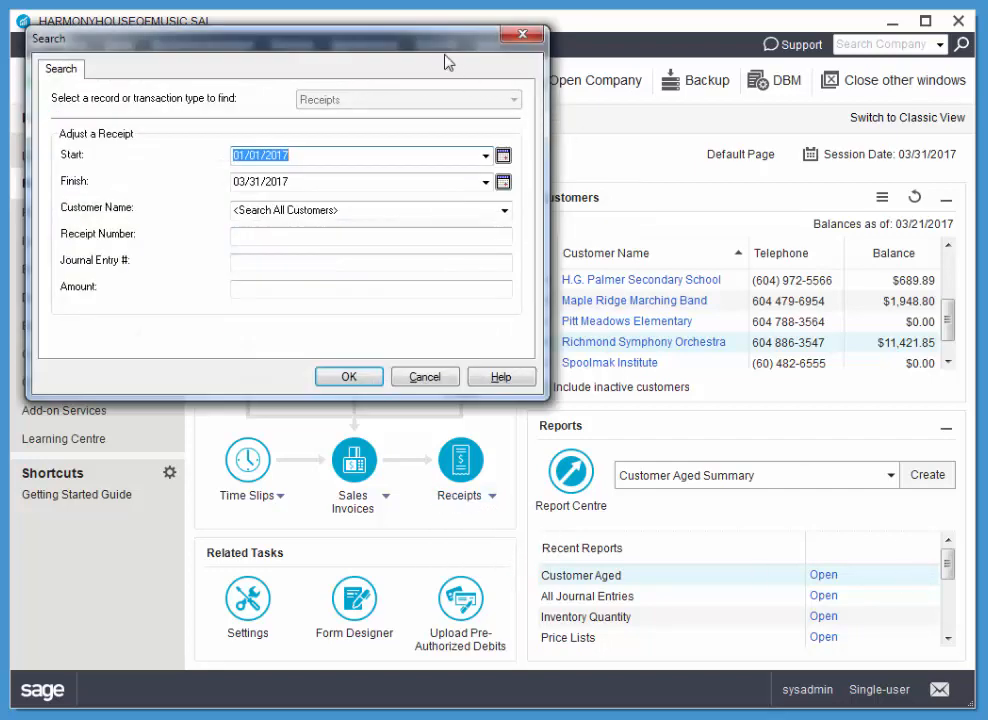
{"action": "left_click_drag", "start_coordinate": [466, 57], "coordinate": [572, 105]}
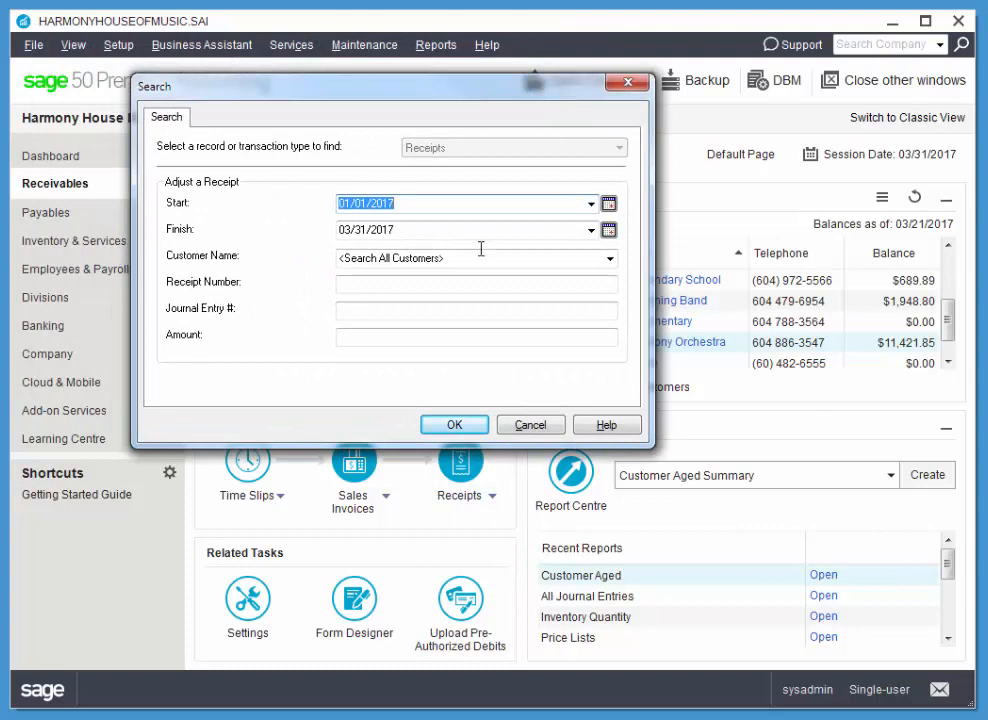
{"action": "left_click", "coordinate": [610, 259]}
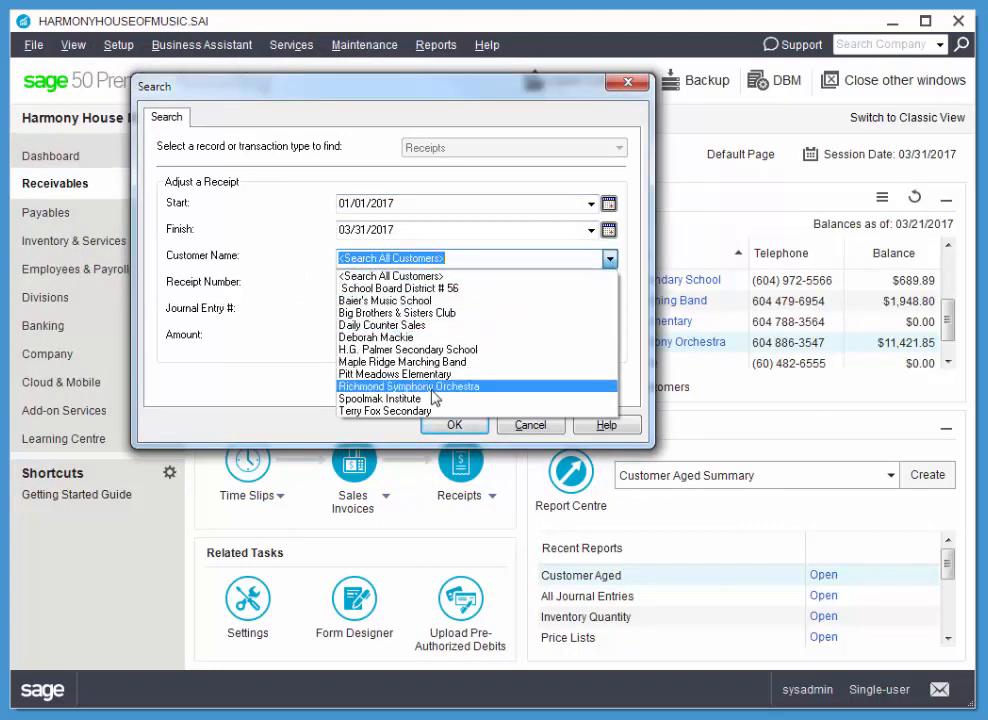
{"action": "left_click", "coordinate": [440, 386]}
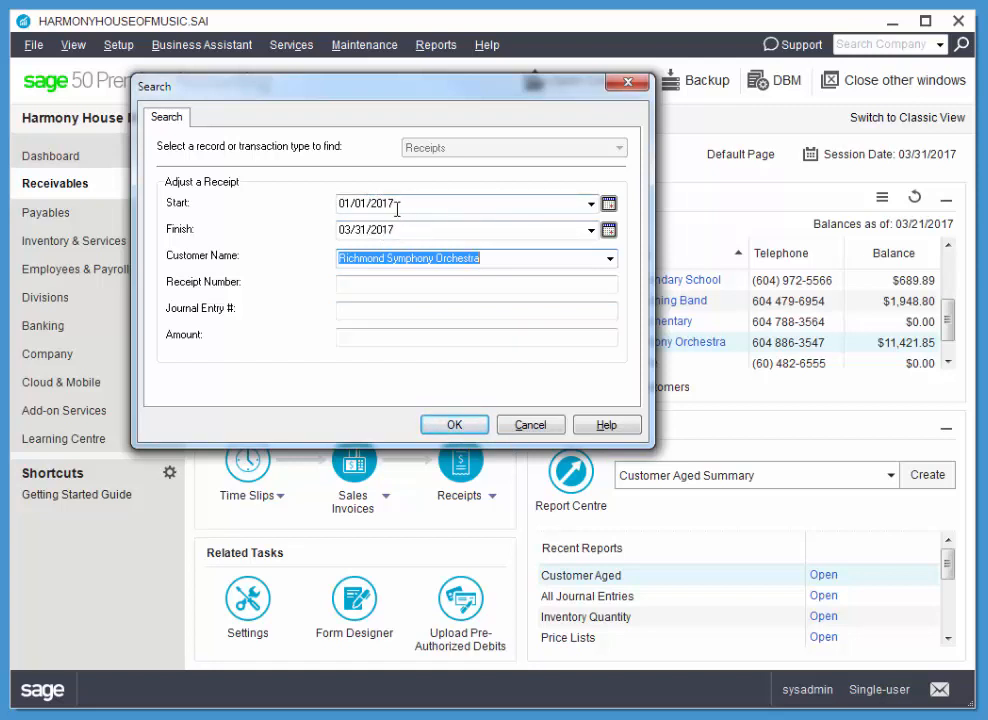
{"action": "left_click", "coordinate": [478, 426]}
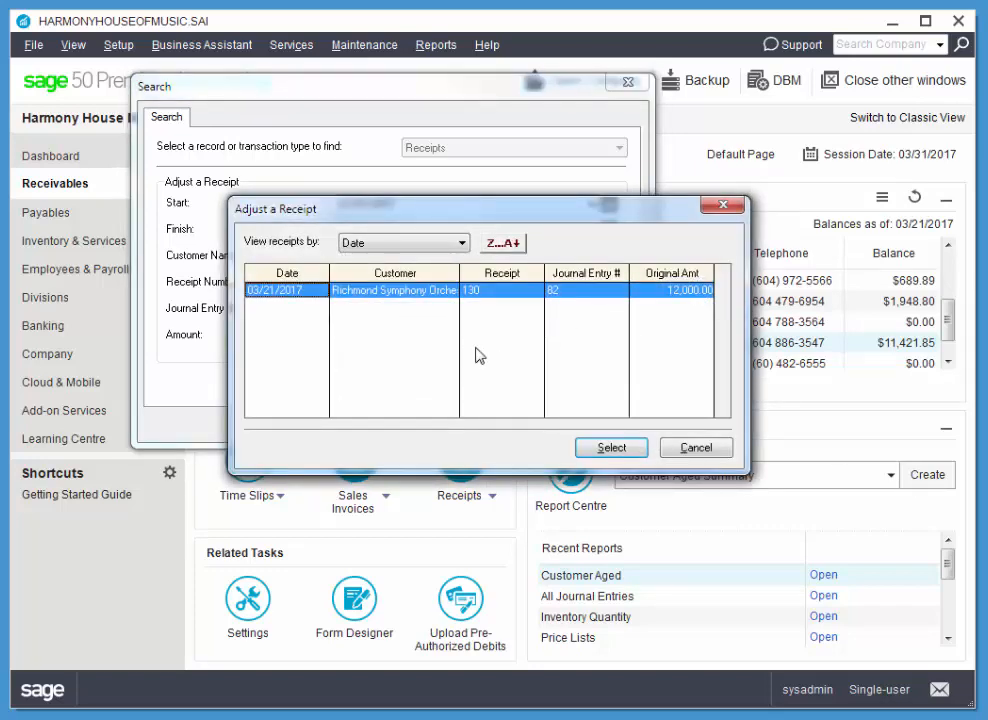
{"action": "left_click", "coordinate": [611, 449]}
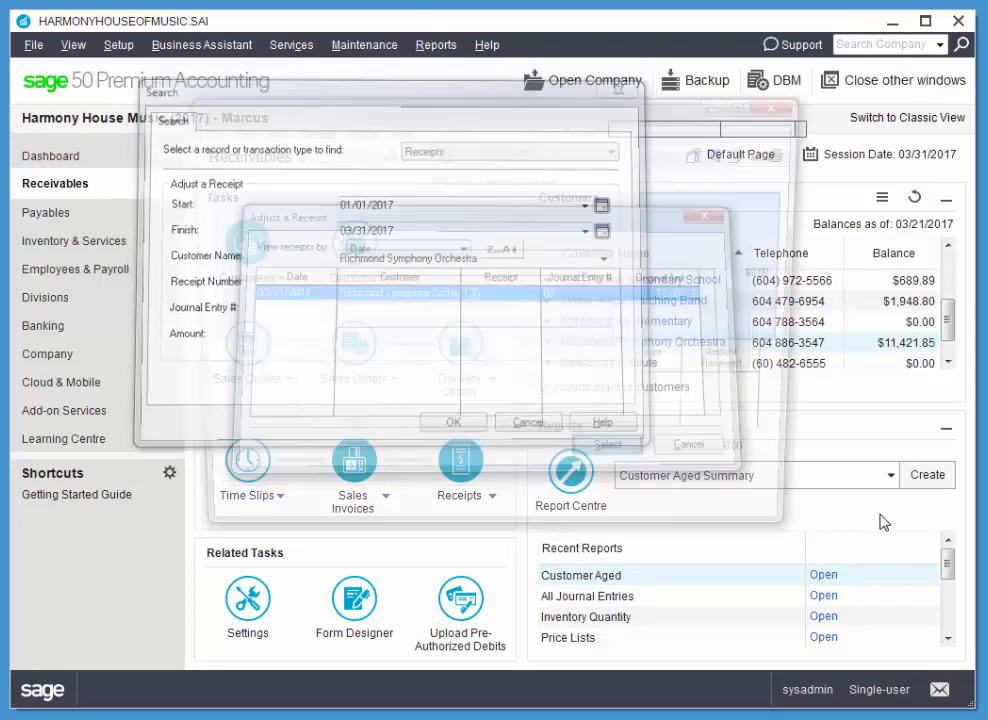
{"action": "left_click_drag", "start_coordinate": [518, 114], "coordinate": [534, 127]}
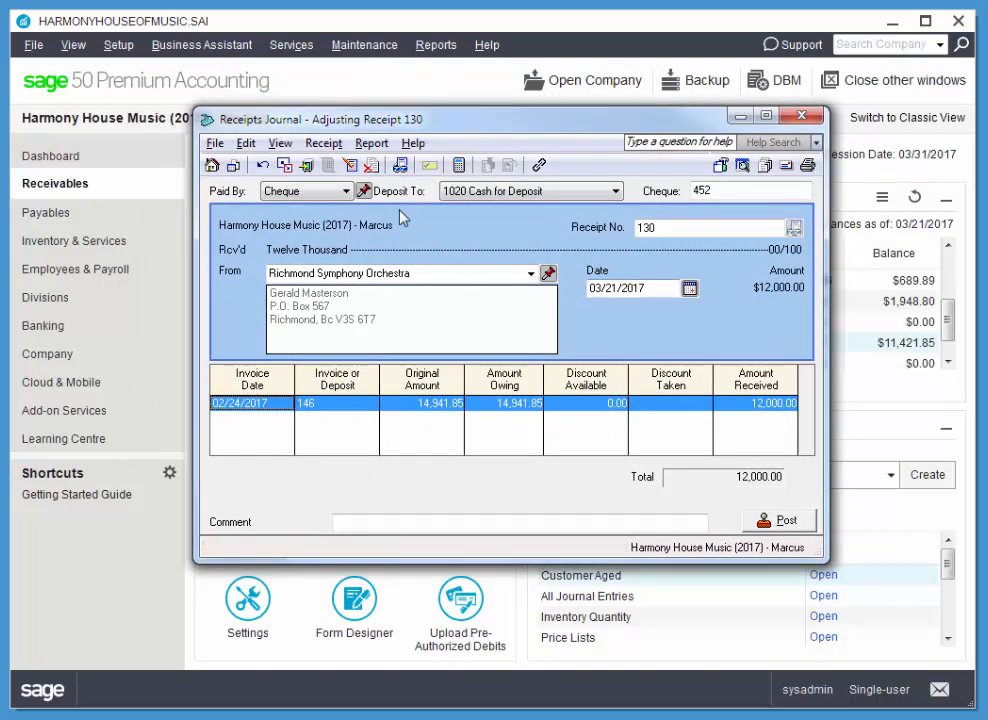
Set the amount received on invoice 146 to 10,000.00, post the adjusted receipt, and close the Receipts Journal.
{"action": "left_click", "coordinate": [350, 166]}
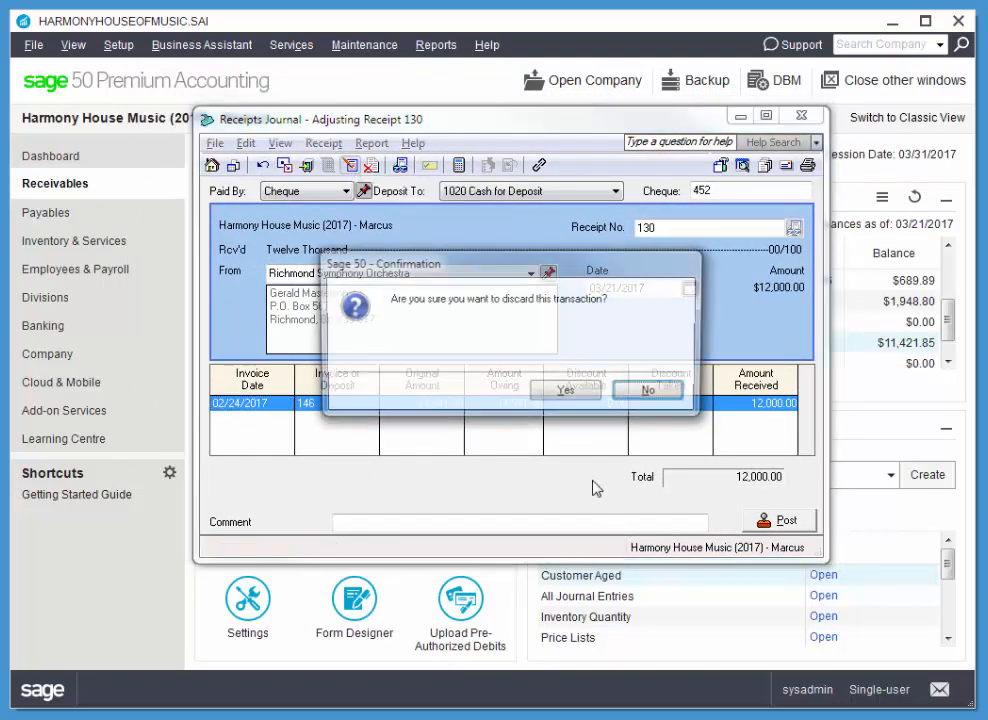
{"action": "left_click", "coordinate": [655, 397]}
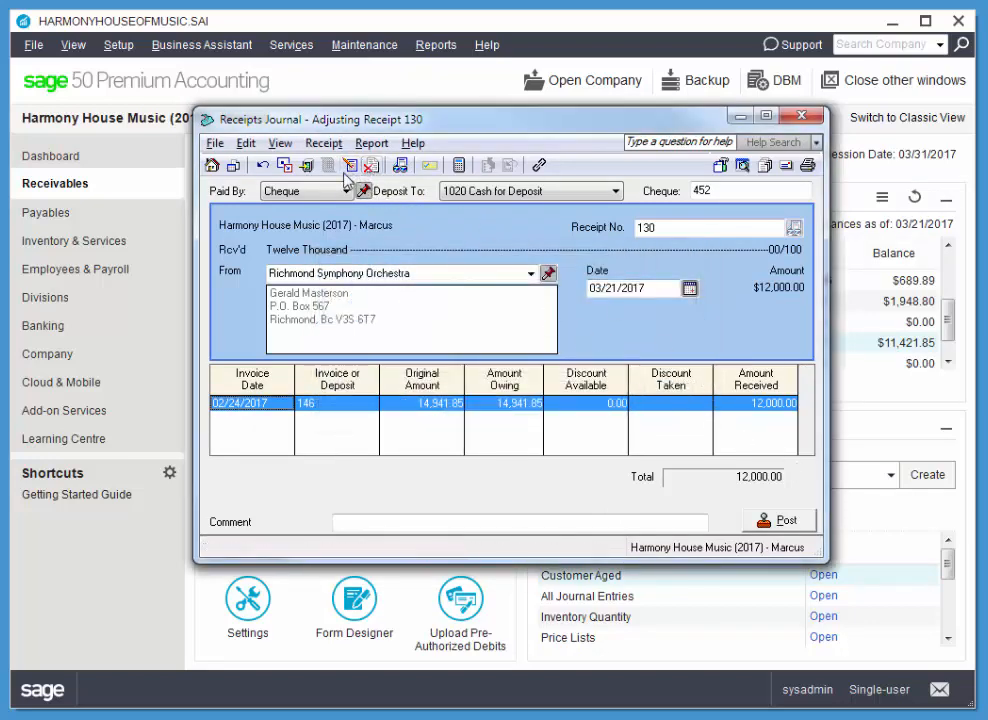
{"action": "left_click", "coordinate": [765, 403]}
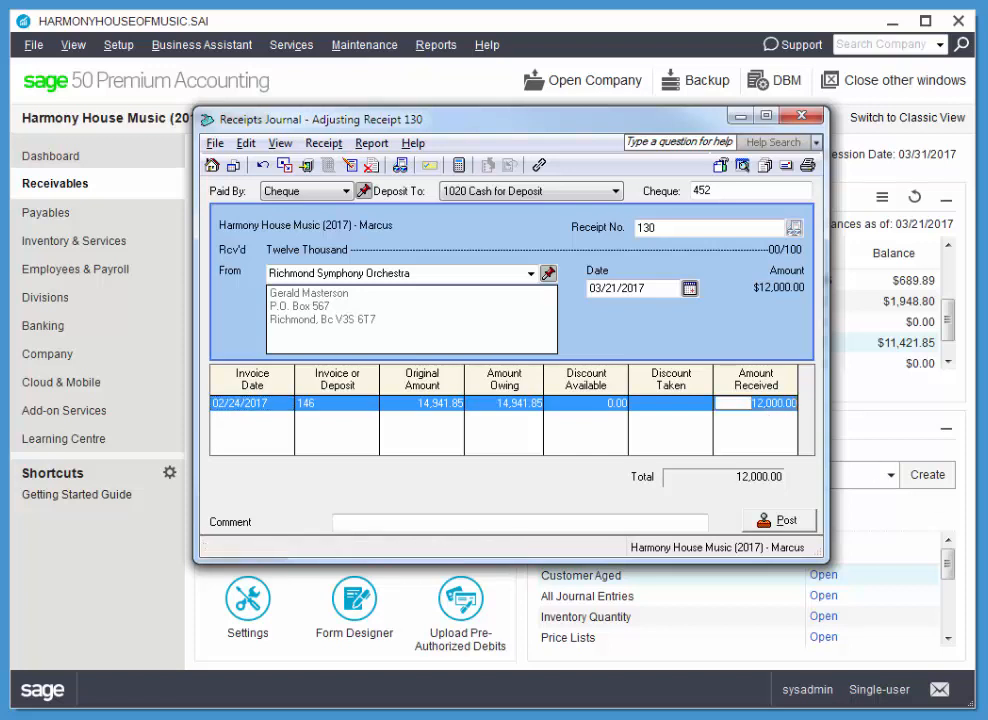
{"action": "type", "text": "10000"}
{"action": "key", "text": "Tab"}
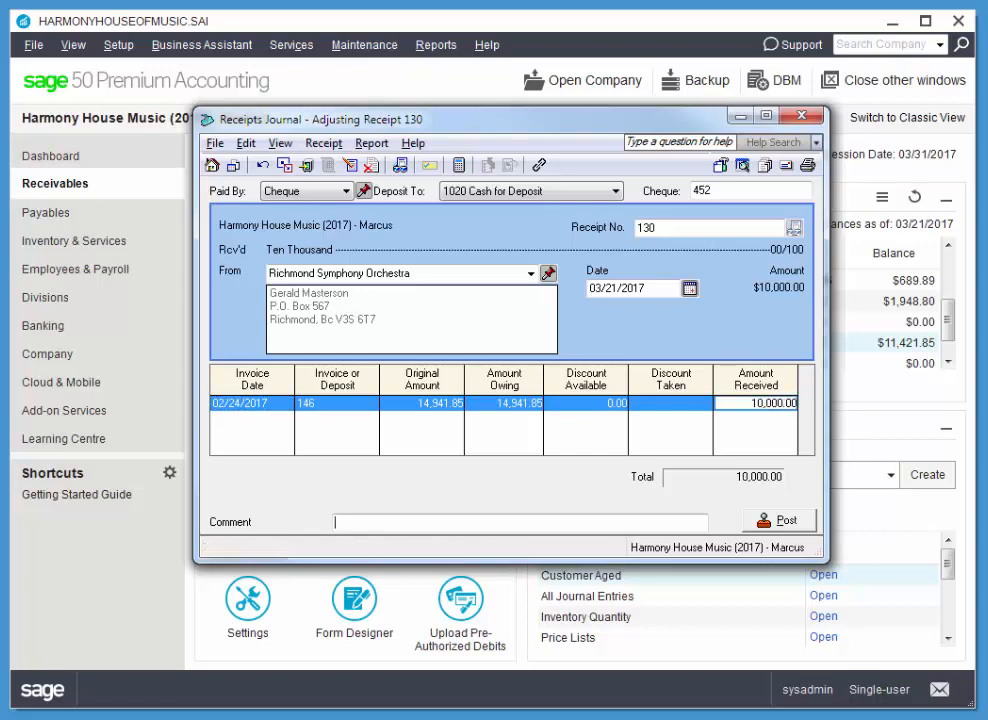
{"action": "left_click", "coordinate": [782, 522]}
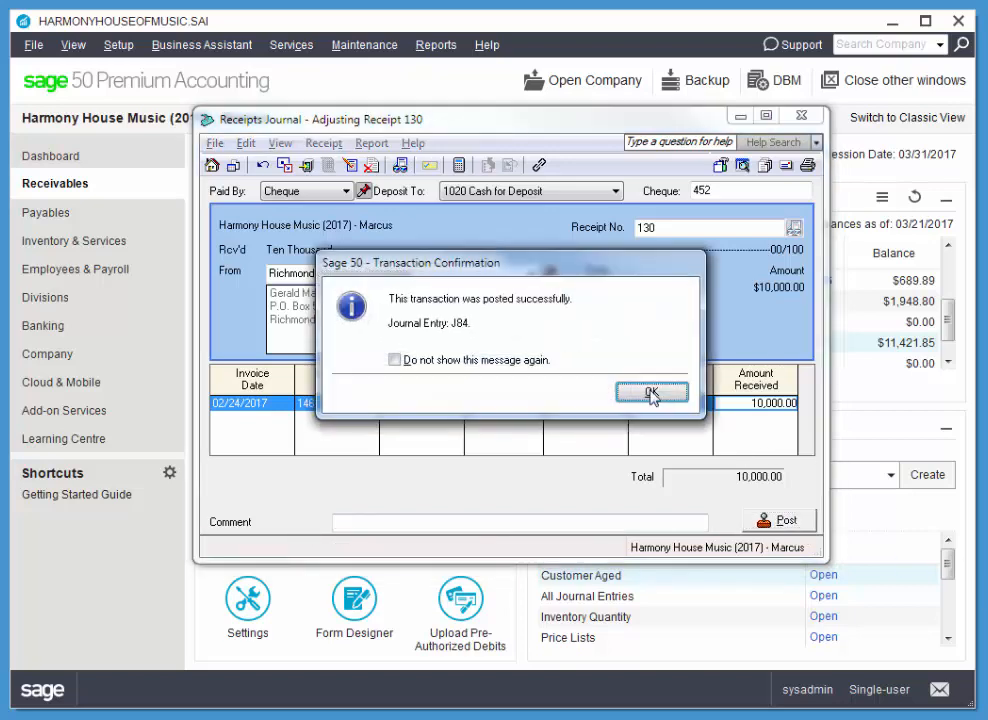
{"action": "key", "text": "Return"}
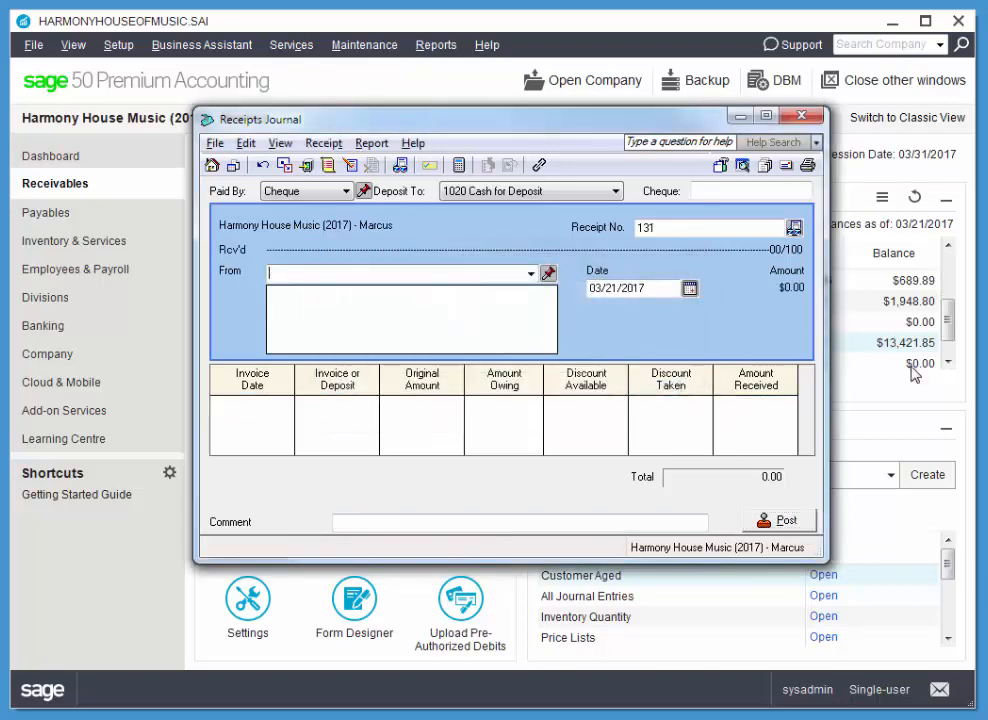
{"action": "left_click", "coordinate": [801, 115]}
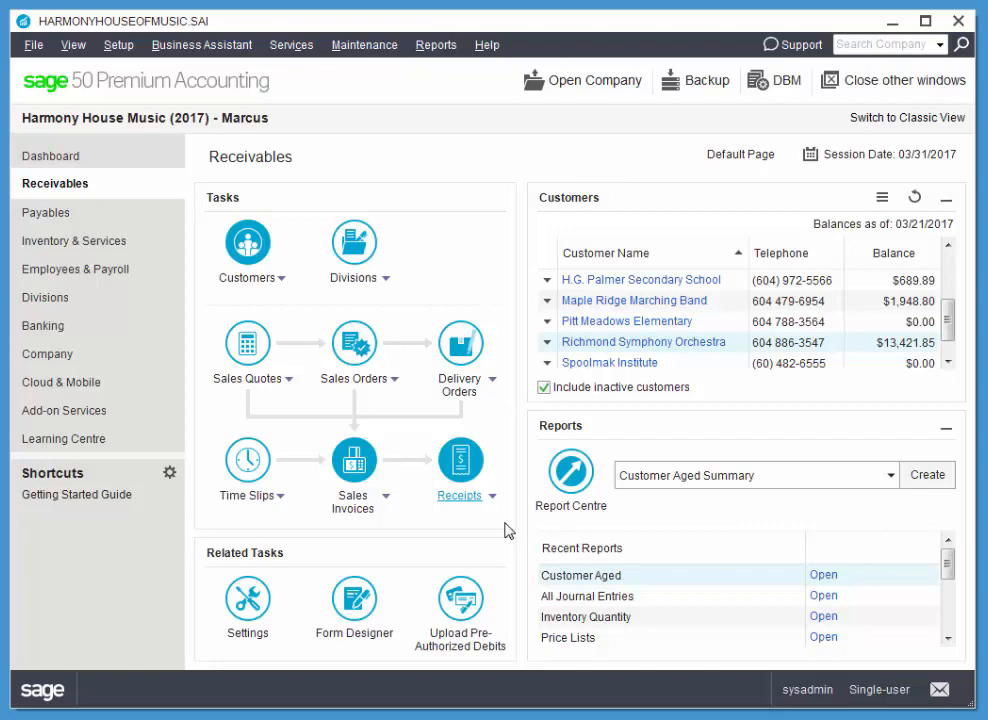
Start a new receipt from Targas School of Music and quick-add it as a new customer.
{"action": "left_click", "coordinate": [452, 463]}
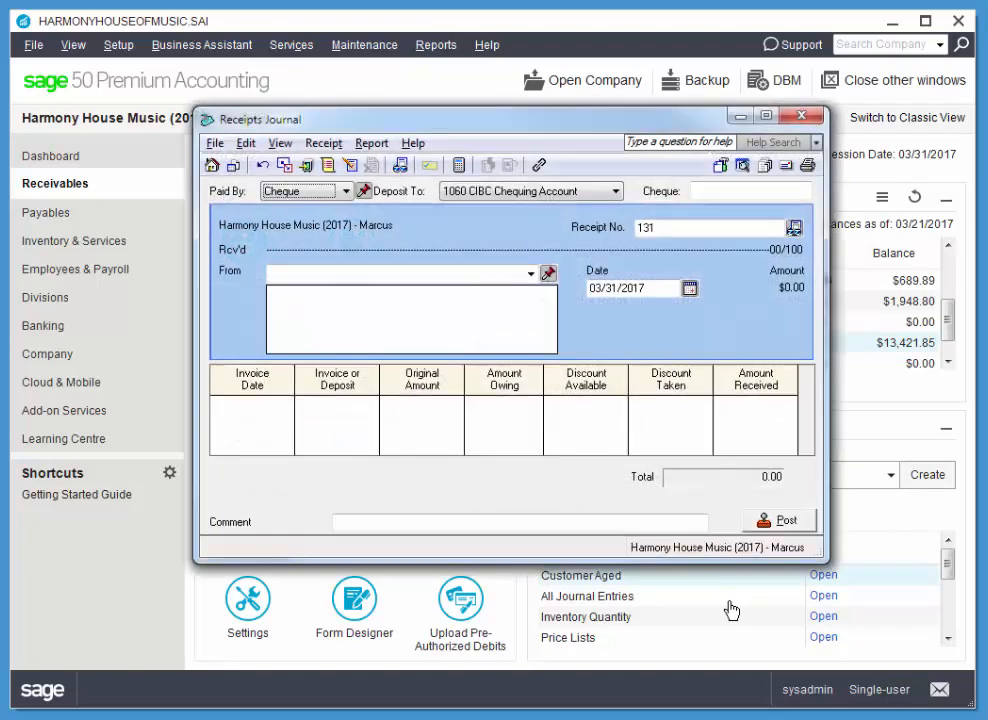
{"action": "left_click", "coordinate": [530, 275]}
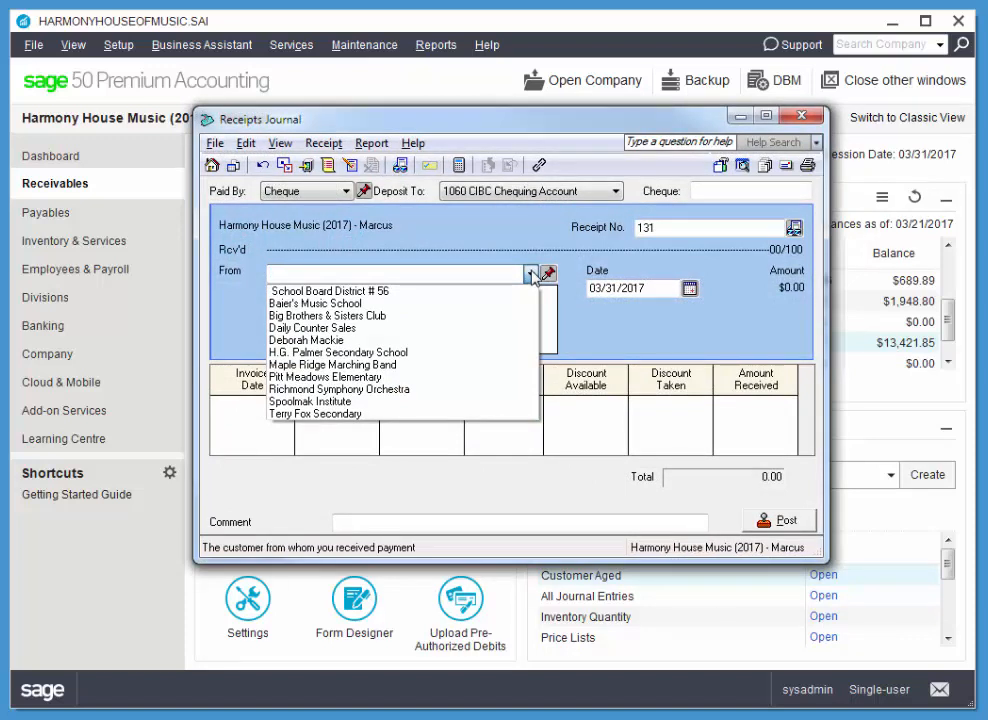
{"action": "left_click", "coordinate": [530, 275]}
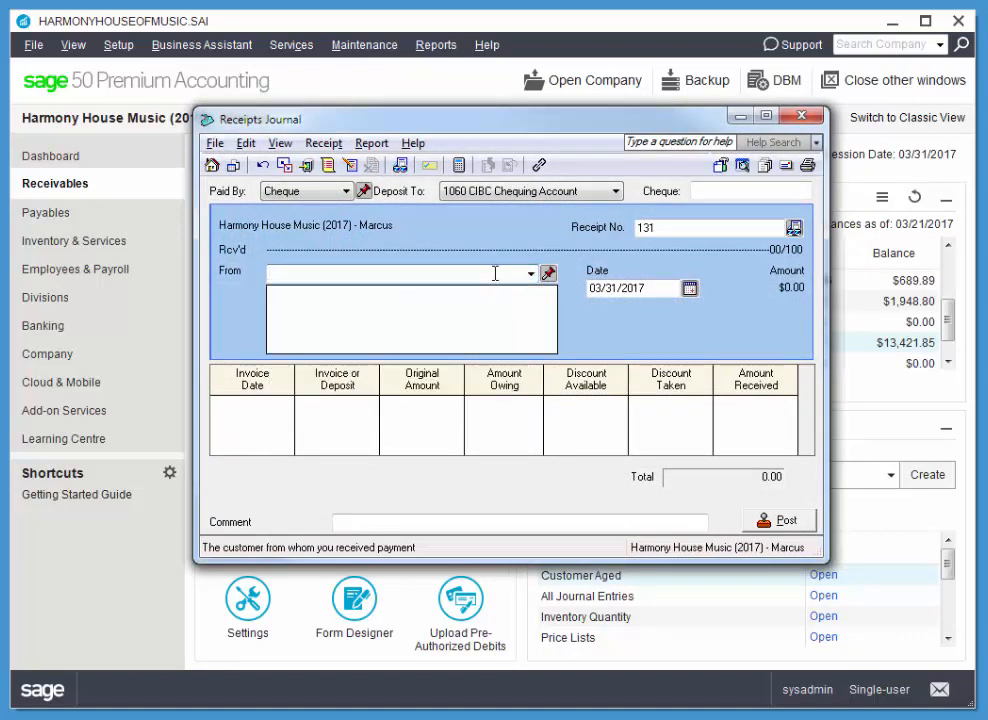
{"action": "type", "text": "Targas"}
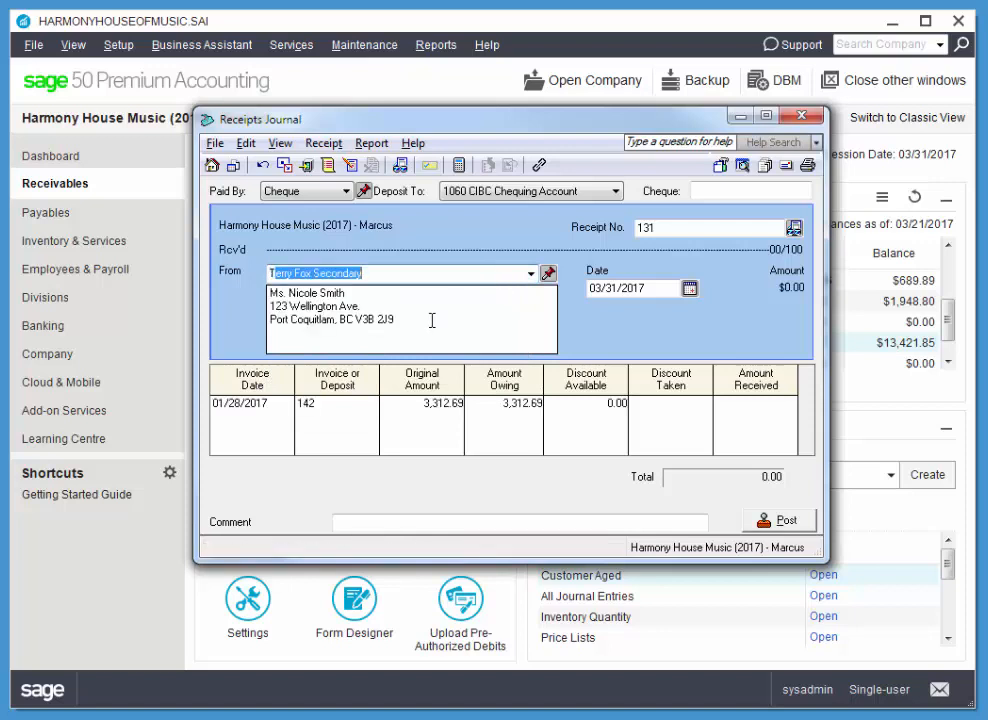
{"action": "type", "text": " Sc"}
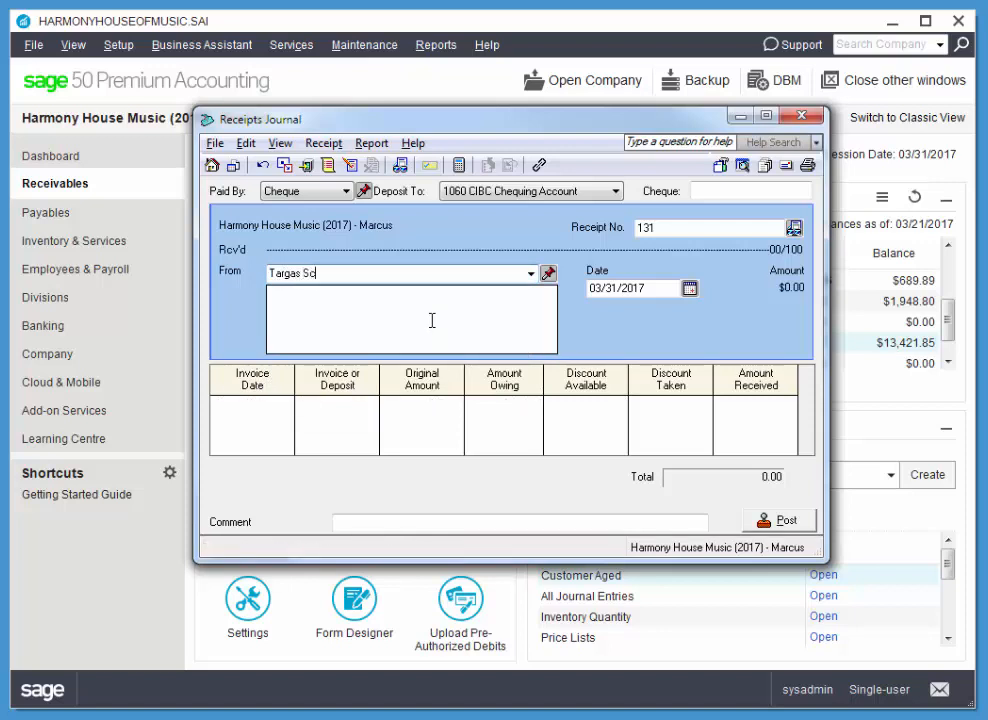
{"action": "type", "text": "hool of Music"}
{"action": "key", "text": "Tab"}
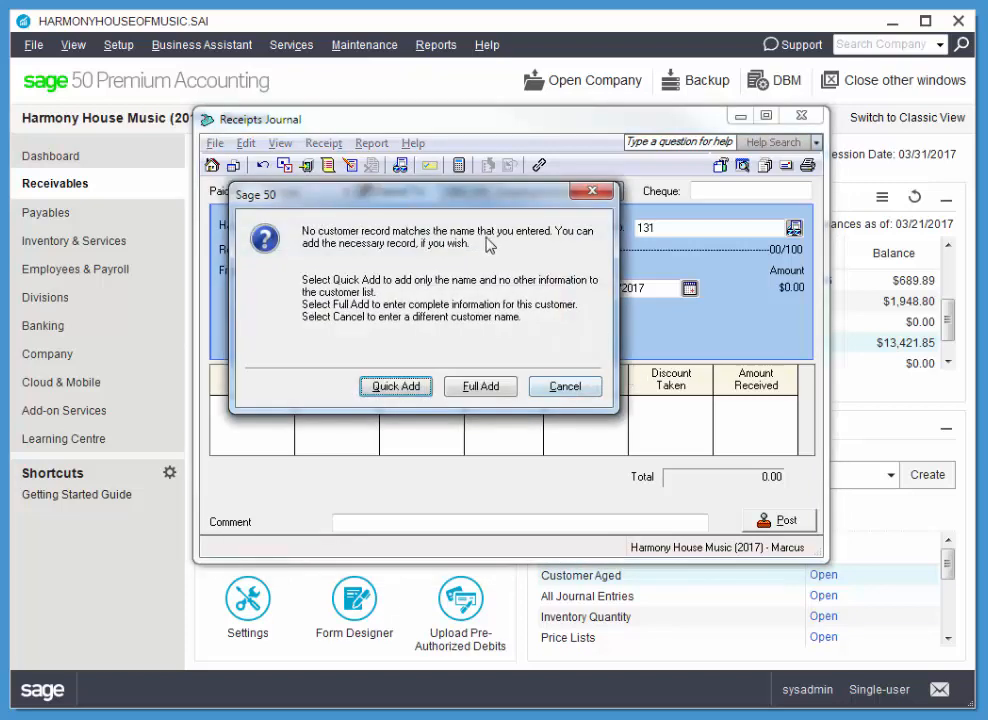
{"action": "left_click_drag", "start_coordinate": [461, 200], "coordinate": [514, 181]}
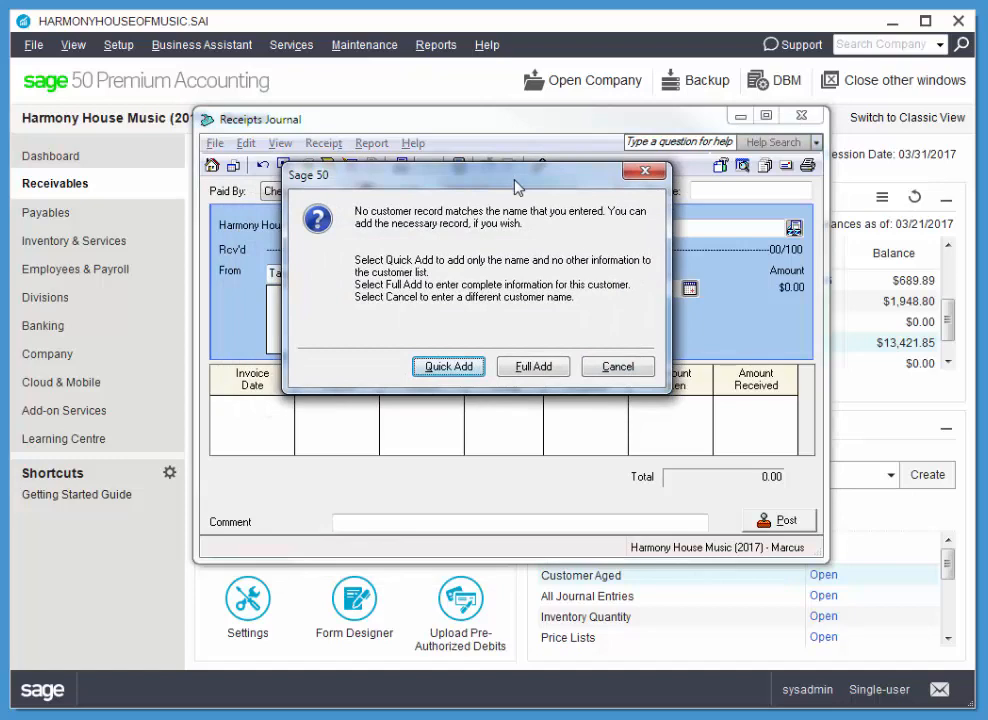
{"action": "left_click", "coordinate": [448, 367]}
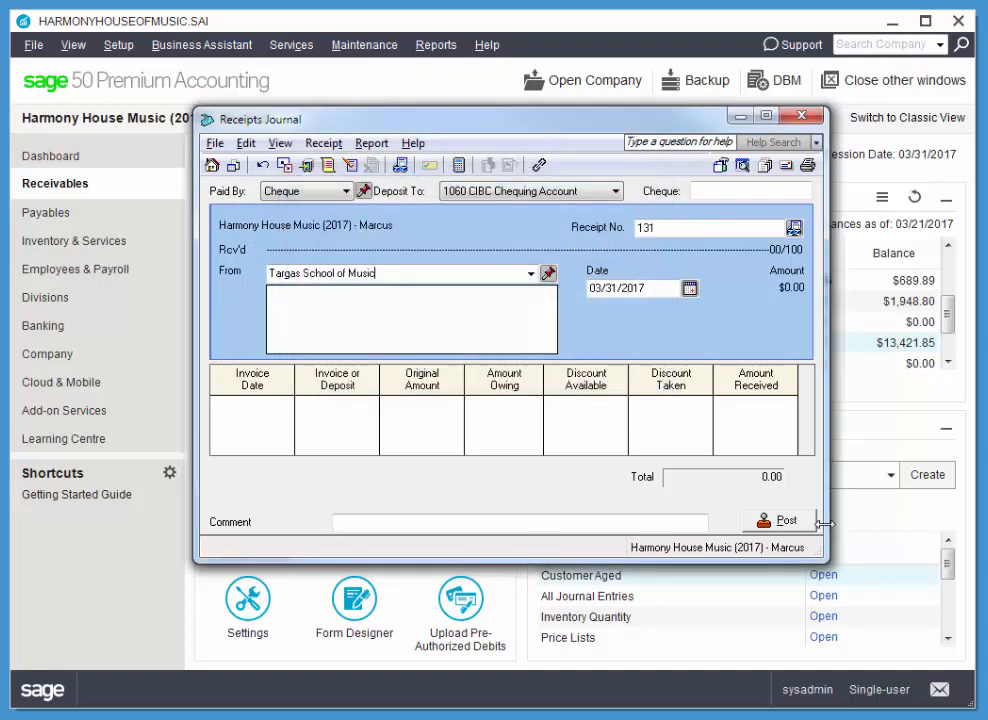
Set the receipt to deposit to 1020 Cash for Deposit, with cheque number 1408 and date 03/24/2017.
{"action": "left_click", "coordinate": [503, 192]}
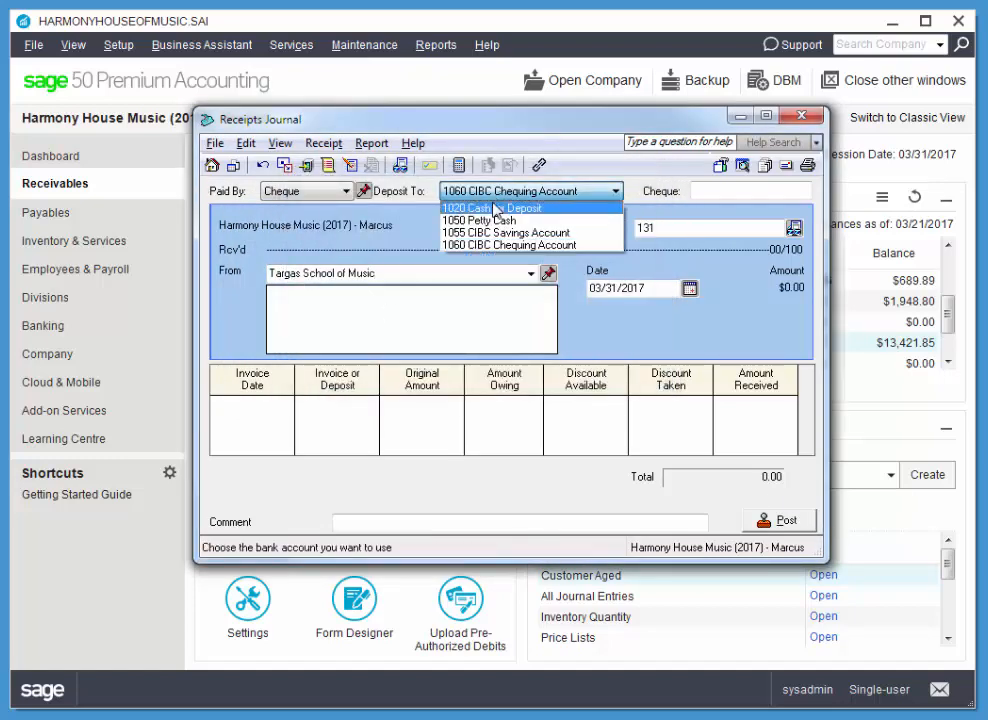
{"action": "left_click", "coordinate": [503, 207]}
{"action": "left_click", "coordinate": [706, 189]}
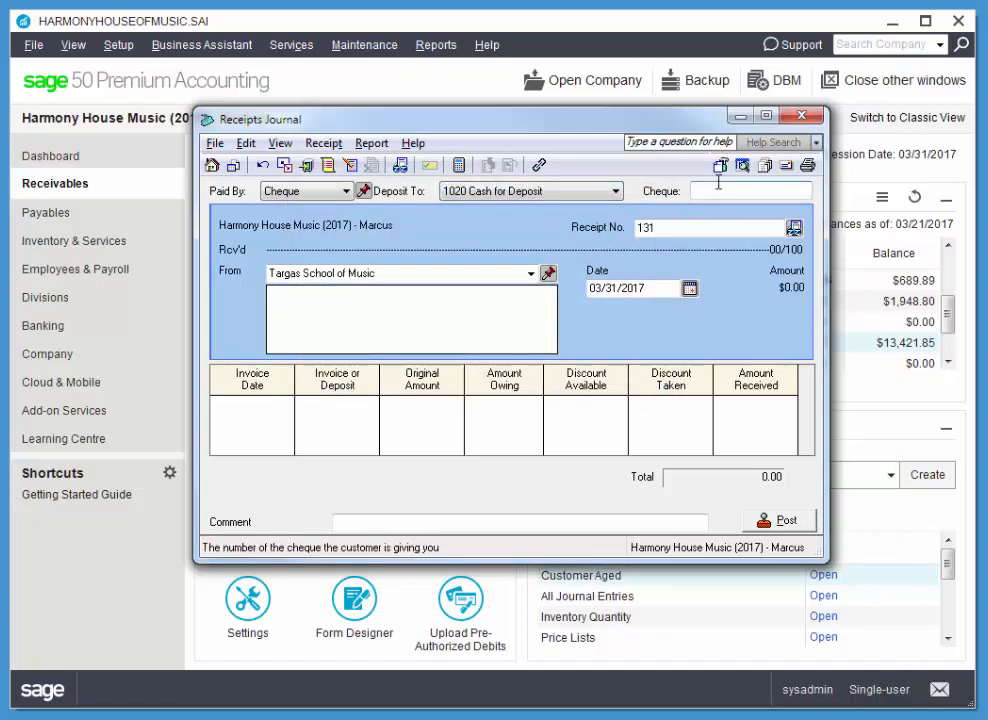
{"action": "type", "text": "1408"}
{"action": "key", "text": "Tab"}
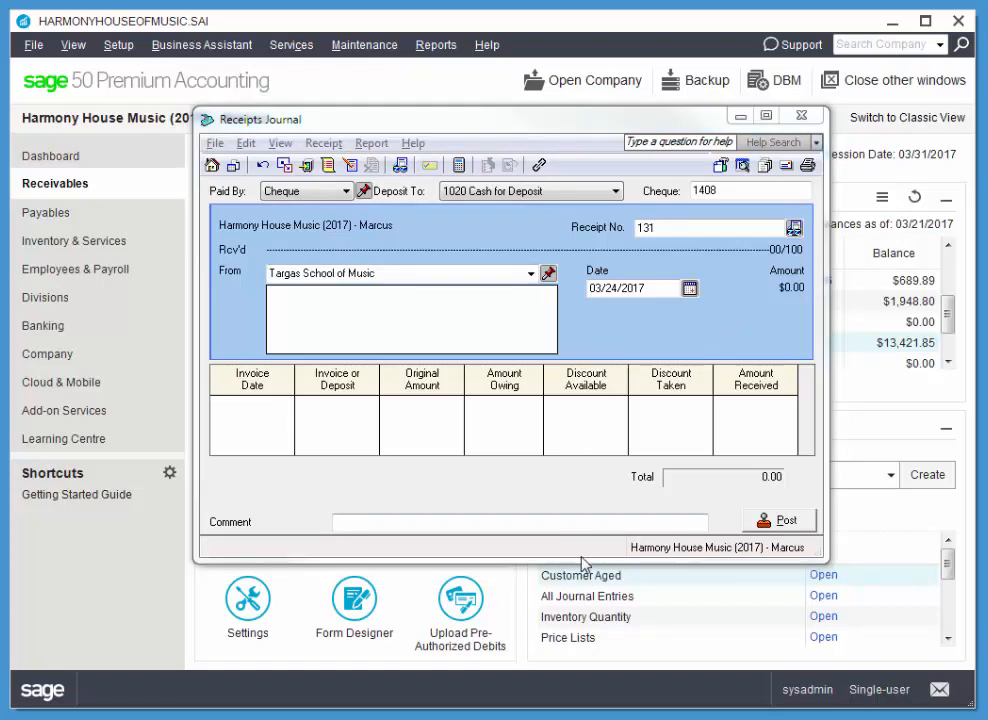
Enlarge the Receipts Journal, enable customer deposit entry, and set the deposit reference number to 100.
{"action": "left_click_drag", "start_coordinate": [582, 562], "coordinate": [584, 598]}
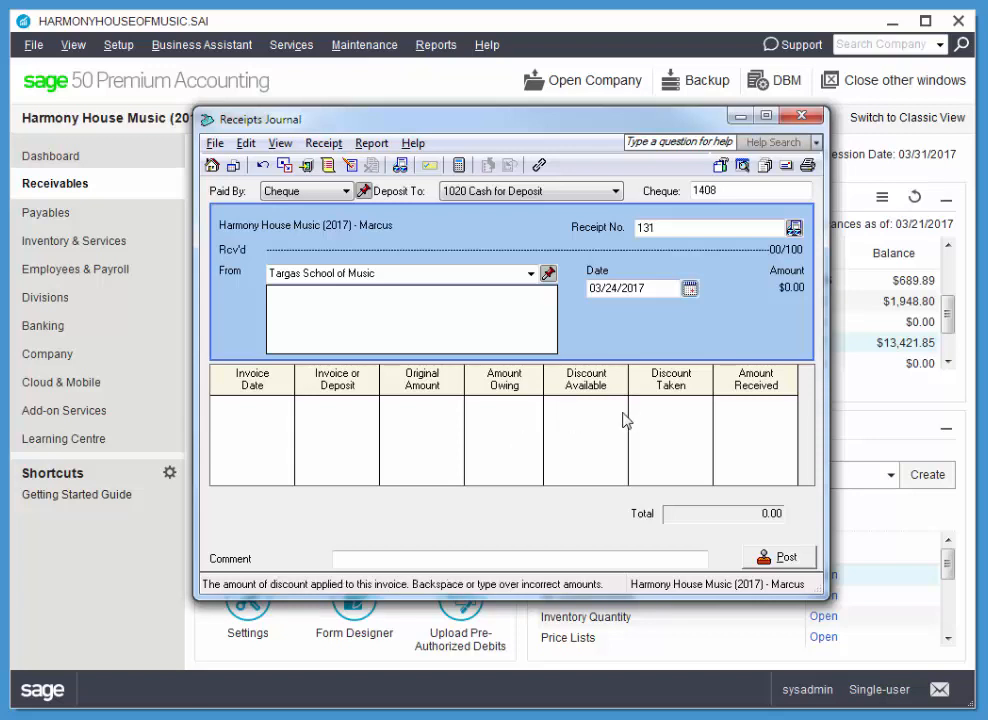
{"action": "left_click", "coordinate": [307, 166]}
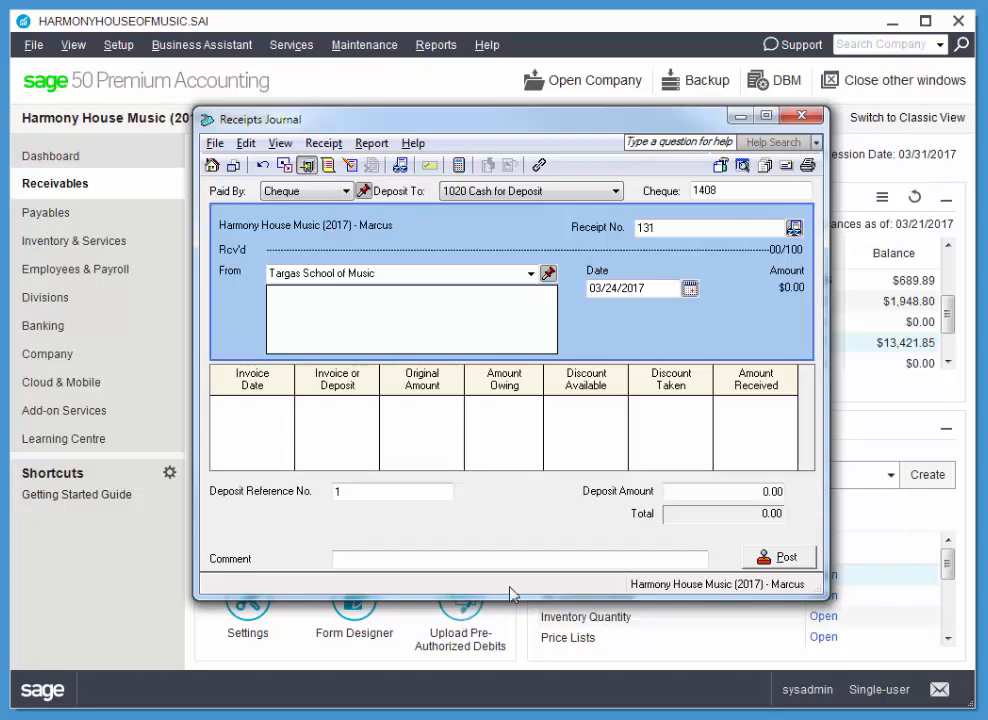
{"action": "left_click", "coordinate": [404, 491]}
{"action": "type", "text": "00"}
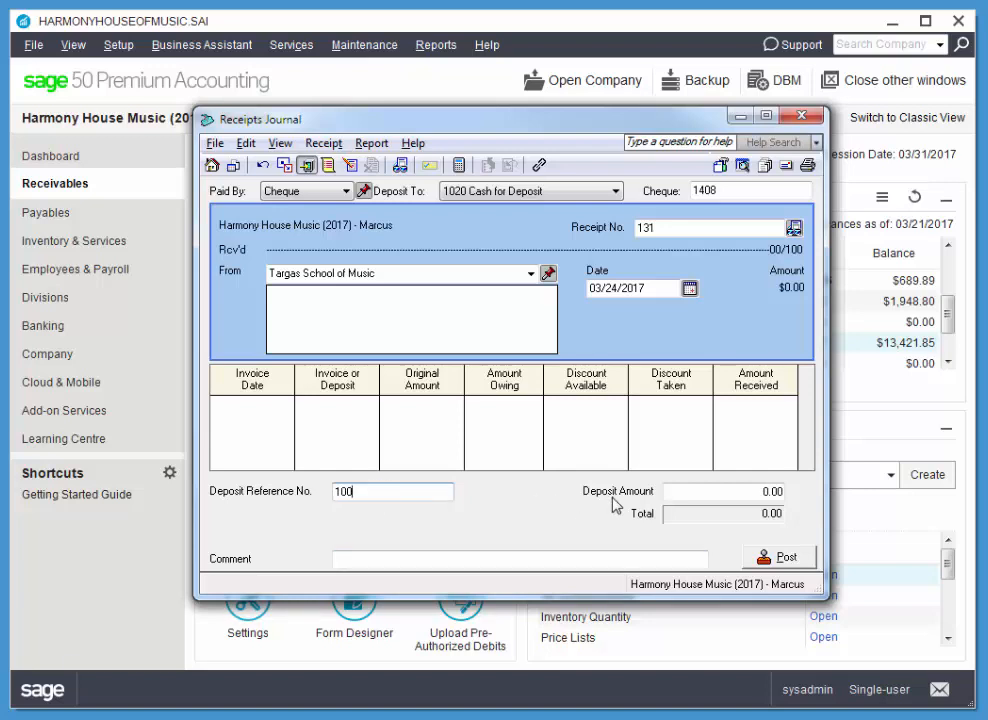
Enter a deposit amount of 500.00 and the comment "Deposit on special order" on the receipt.
{"action": "left_click", "coordinate": [686, 493]}
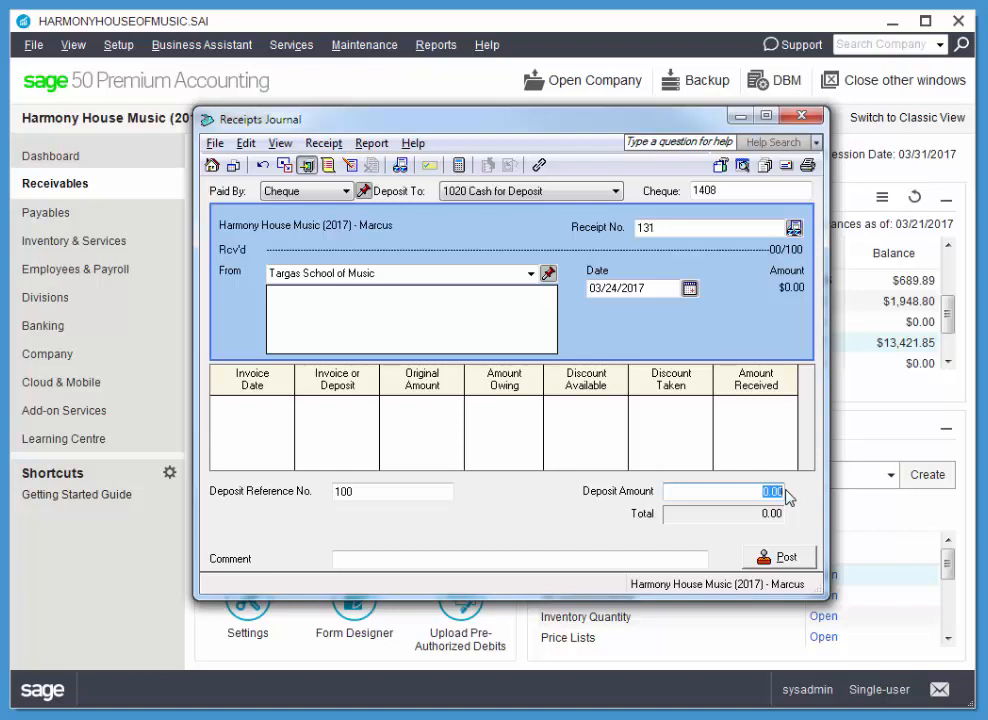
{"action": "type", "text": "500"}
{"action": "key", "text": "Tab"}
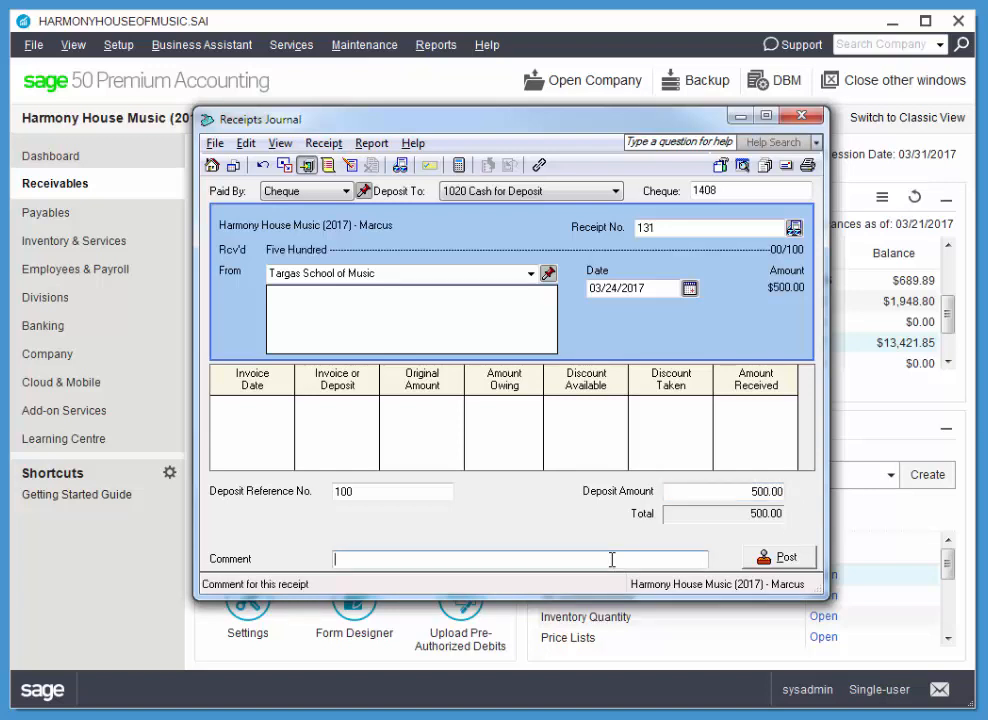
{"action": "type", "text": "Deposit on special order"}
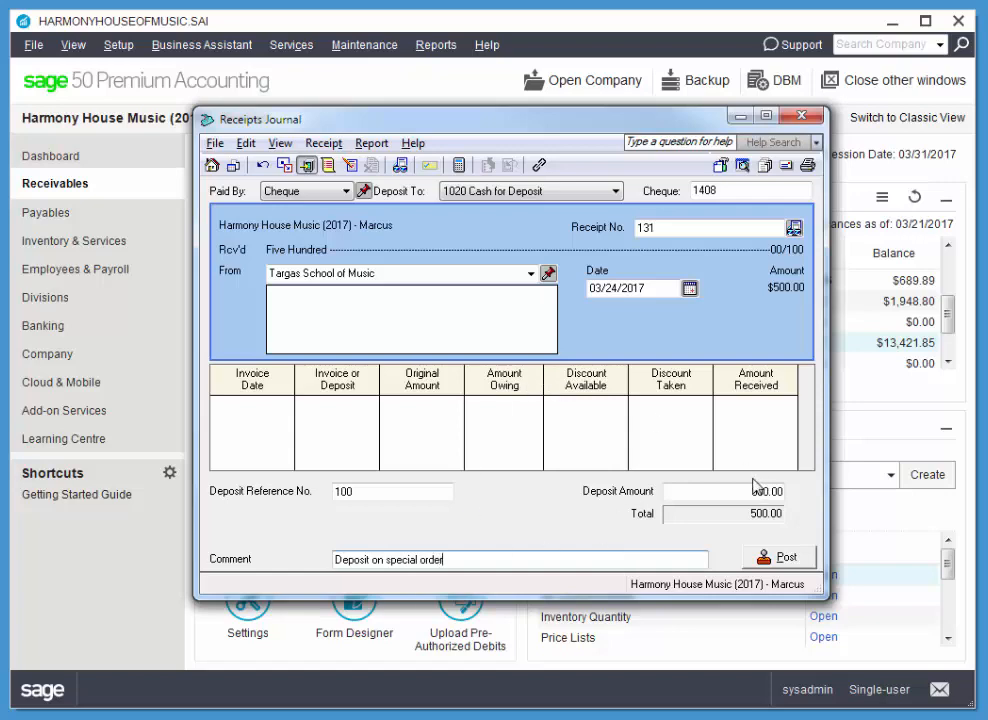
Display the Receipts Journal entry for the deposit, review its debit and credit accounts, and close the report.
{"action": "left_click", "coordinate": [385, 148]}
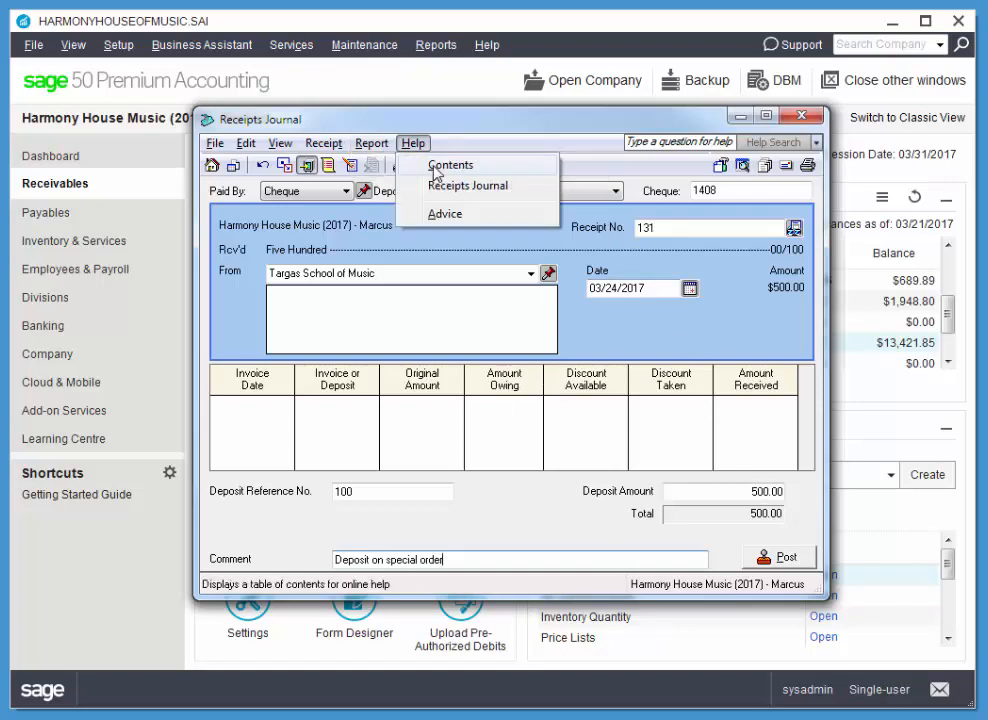
{"action": "left_click", "coordinate": [397, 166]}
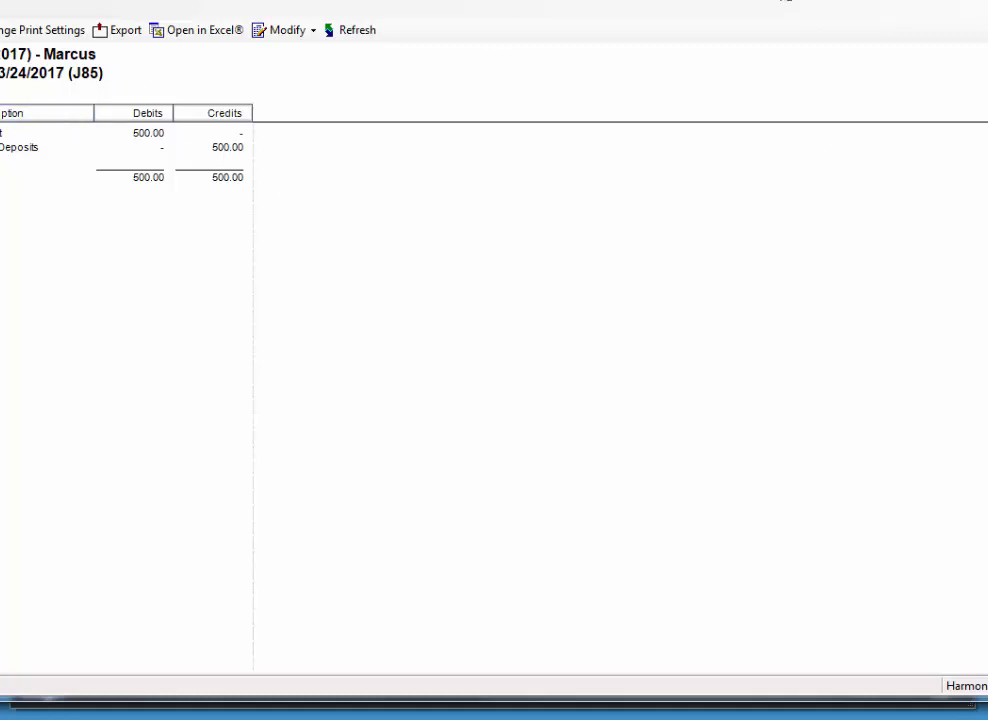
{"action": "left_click_drag", "start_coordinate": [0, 245], "coordinate": [49, 238]}
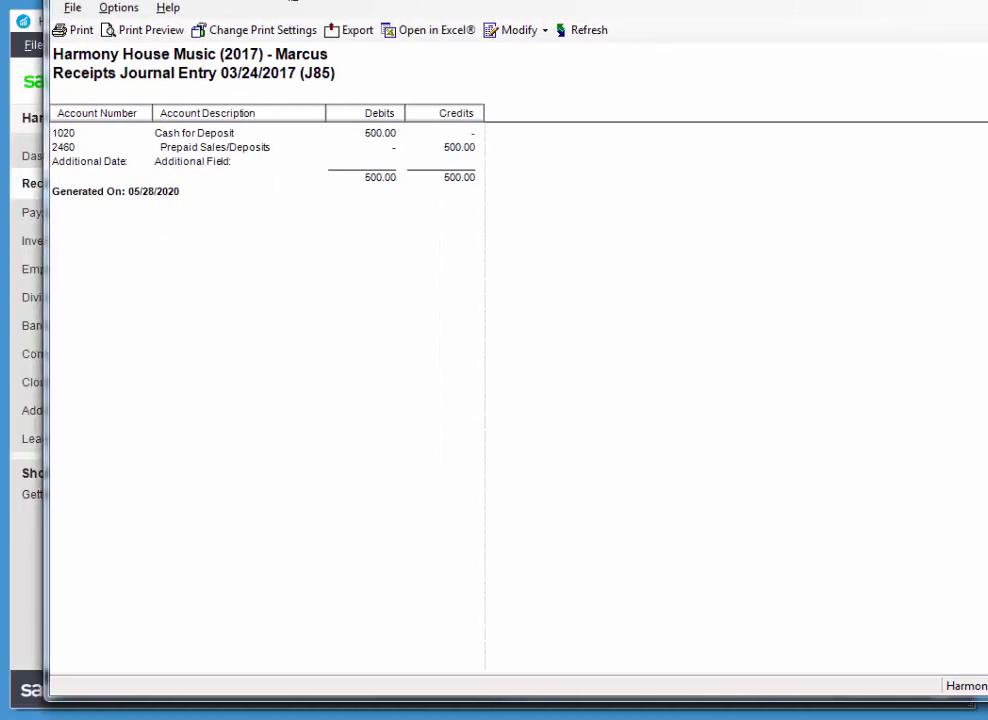
{"action": "left_click_drag", "start_coordinate": [292, 0], "coordinate": [285, 59]}
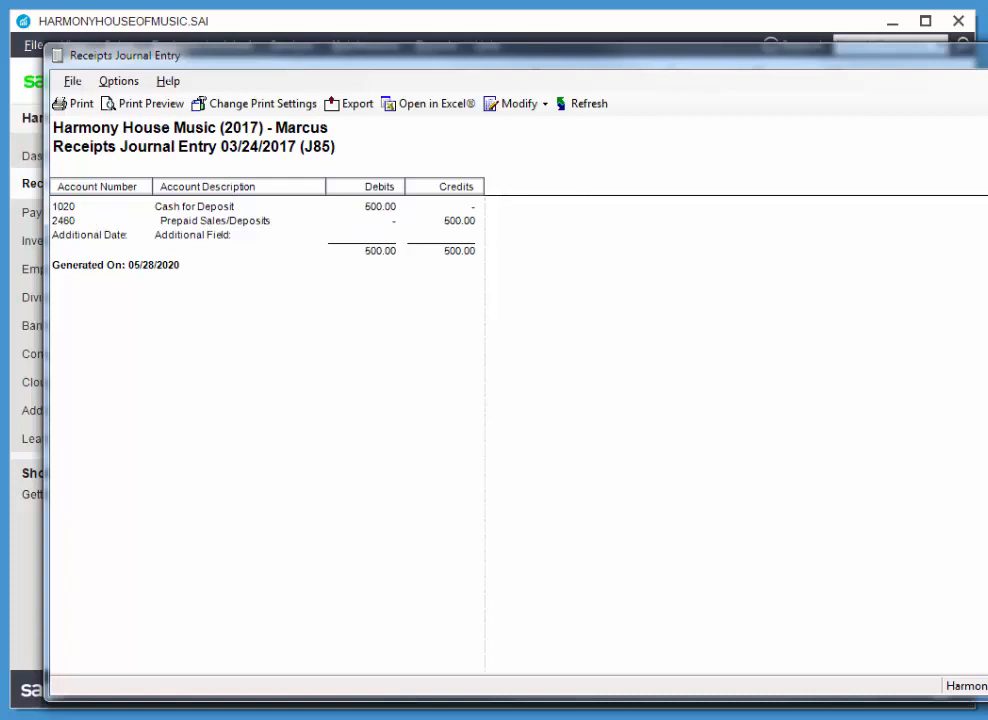
{"action": "key", "text": "alt+F4"}
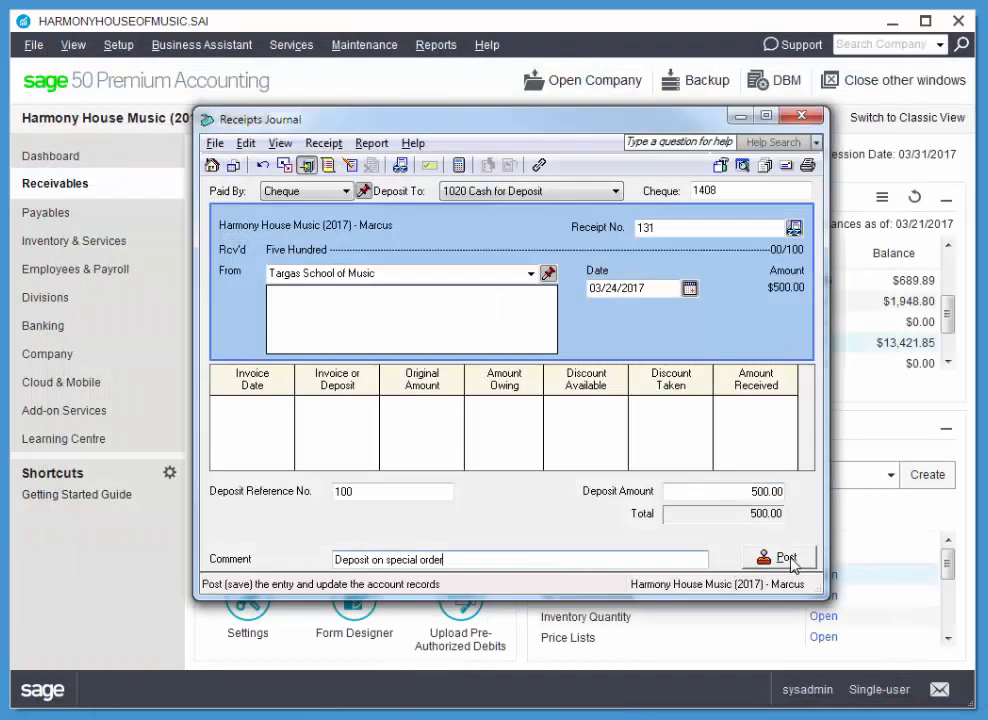
Post the deposit receipt, accept continuing with the new deposit numbering, and close the Receipts Journal.
{"action": "left_click", "coordinate": [790, 560]}
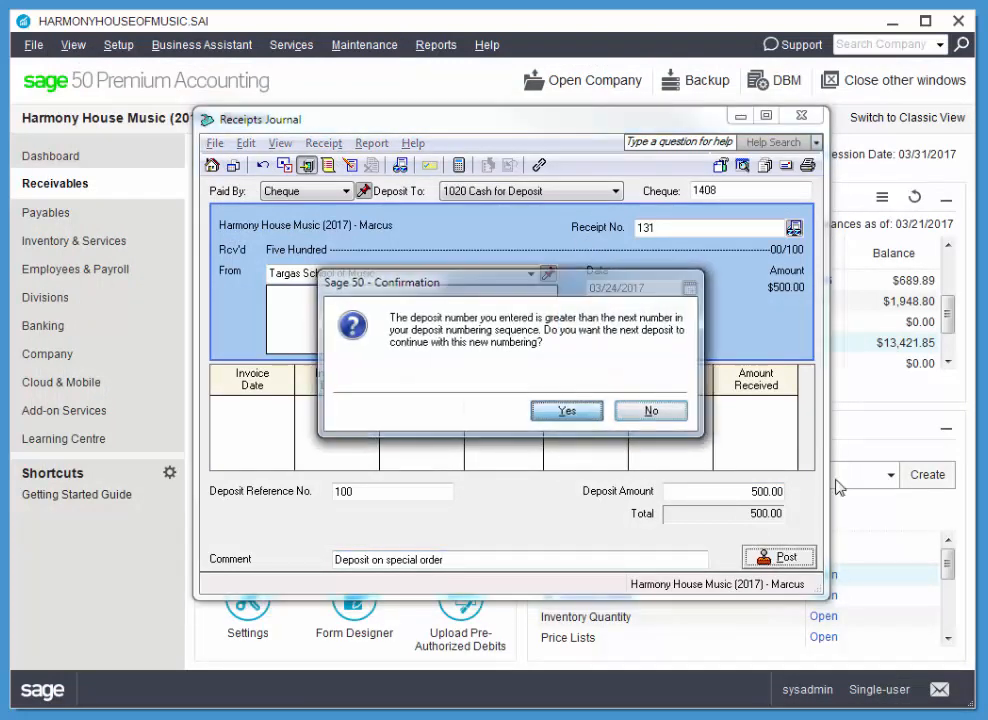
{"action": "left_click", "coordinate": [567, 411]}
{"action": "key", "text": "Return"}
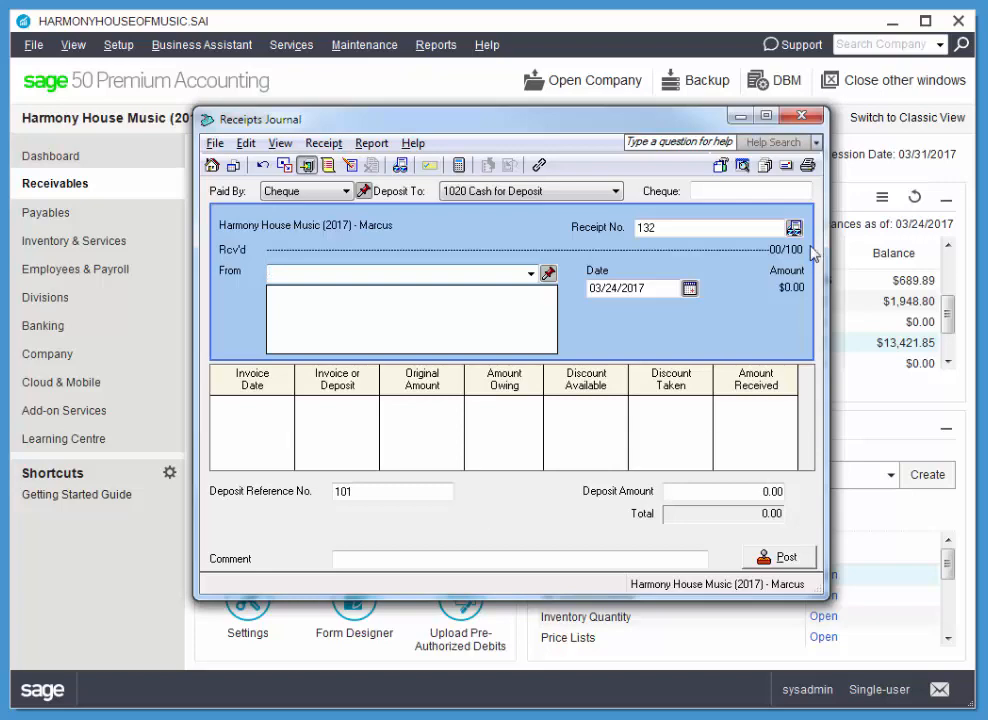
{"action": "left_click", "coordinate": [802, 117]}
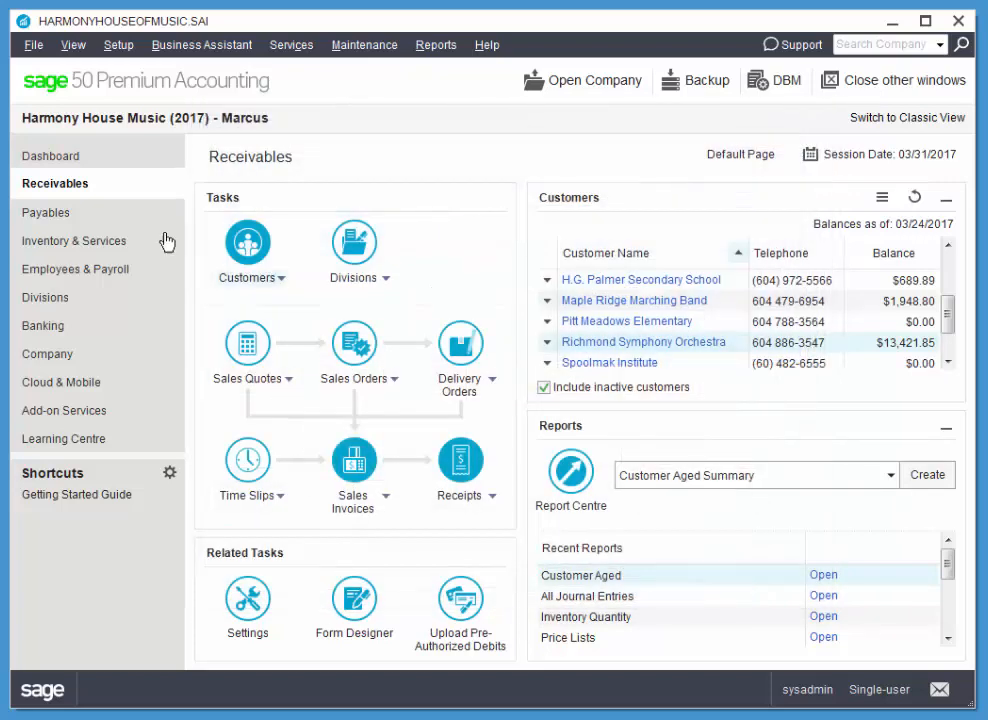
Start a new purchase invoice in Payables and quick-add The String Zone as its supplier.
{"action": "left_click", "coordinate": [55, 211]}
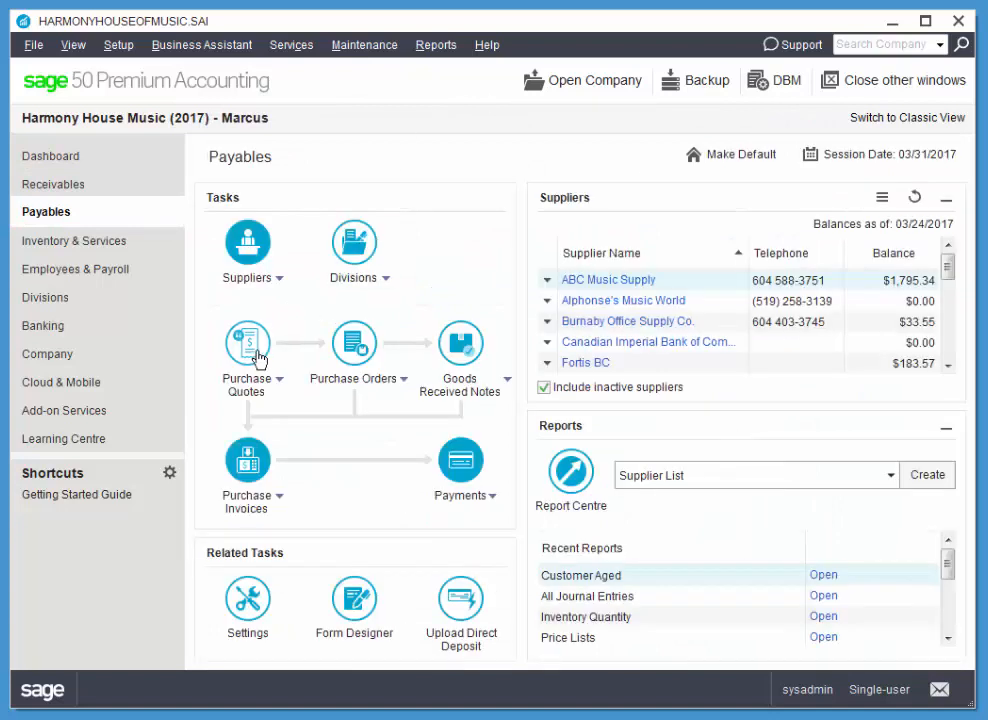
{"action": "left_click", "coordinate": [247, 485]}
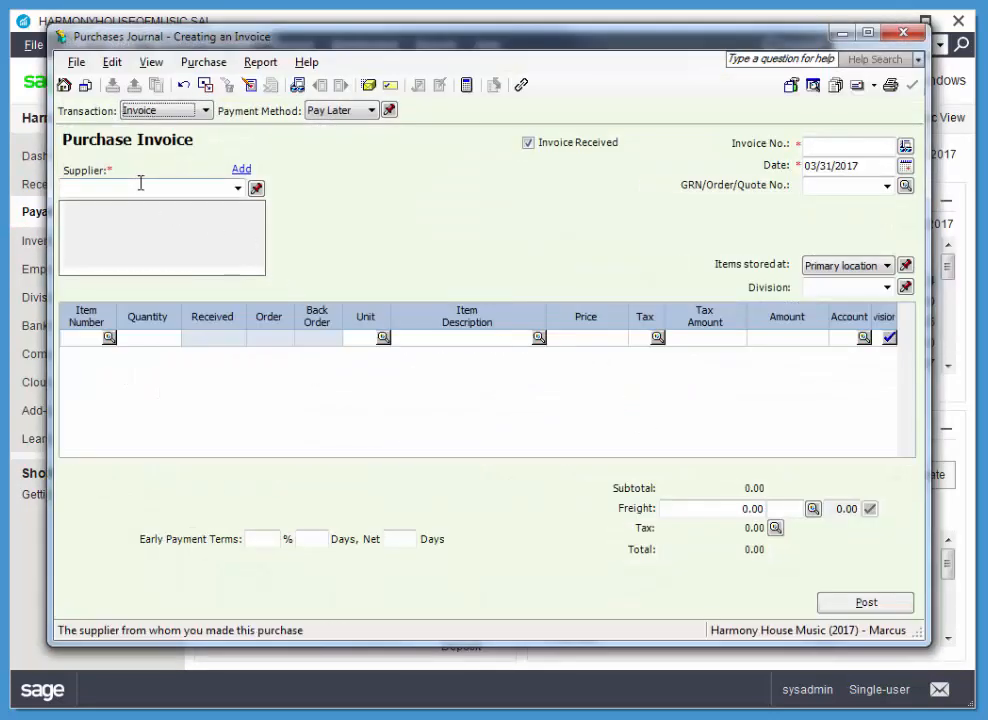
{"action": "left_click", "coordinate": [140, 185]}
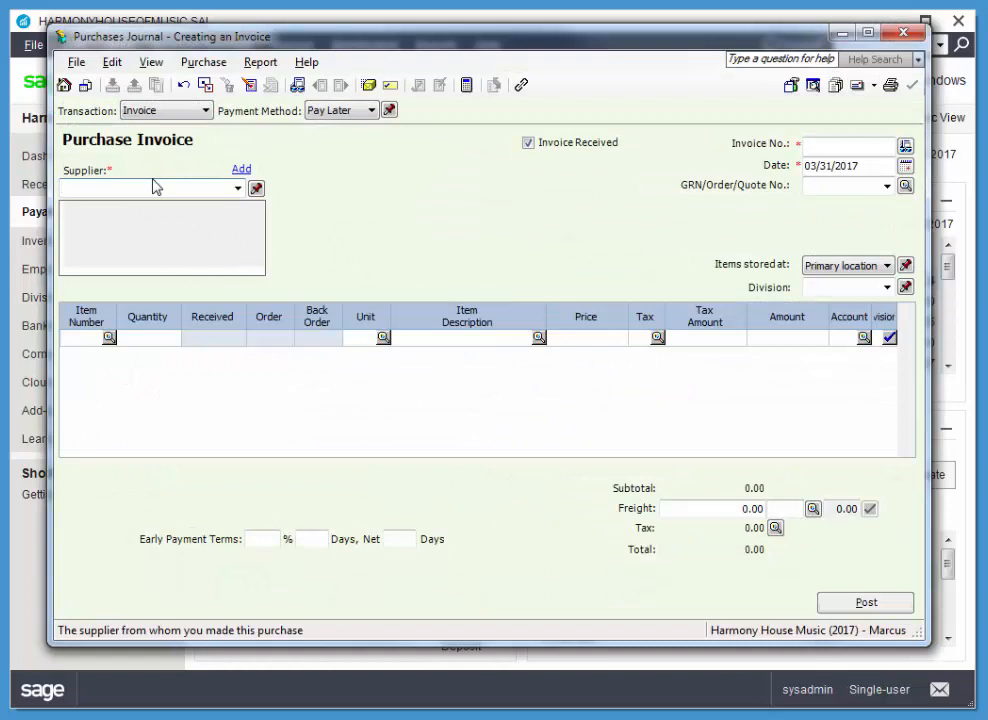
{"action": "type", "text": "The String Zone"}
{"action": "key", "text": "Tab"}
{"action": "left_click", "coordinate": [412, 362]}
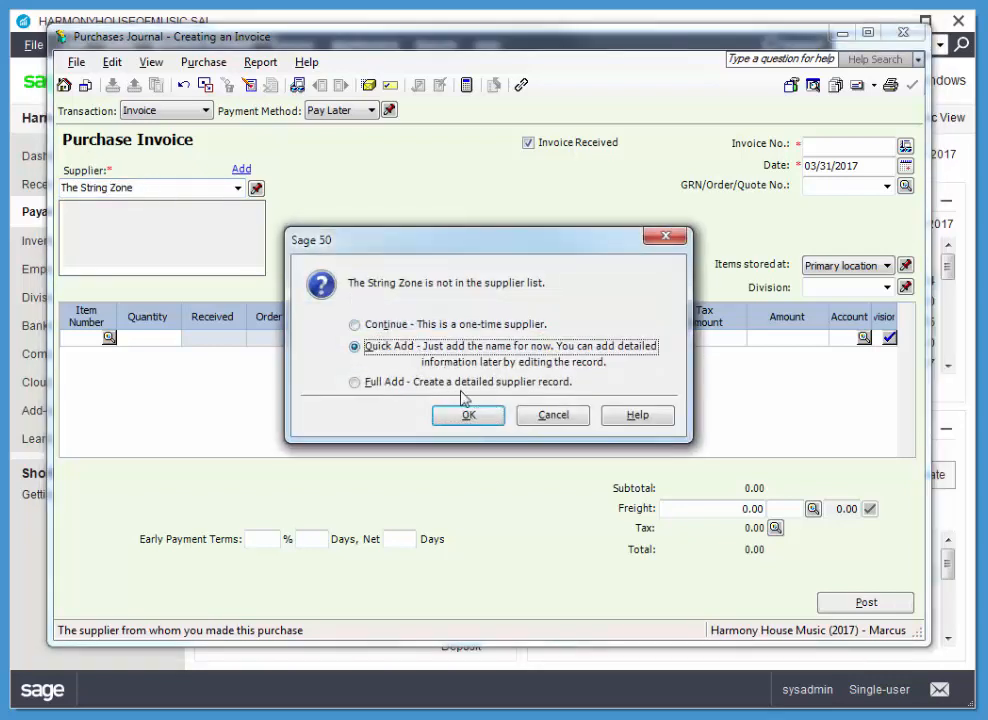
{"action": "left_click", "coordinate": [469, 416]}
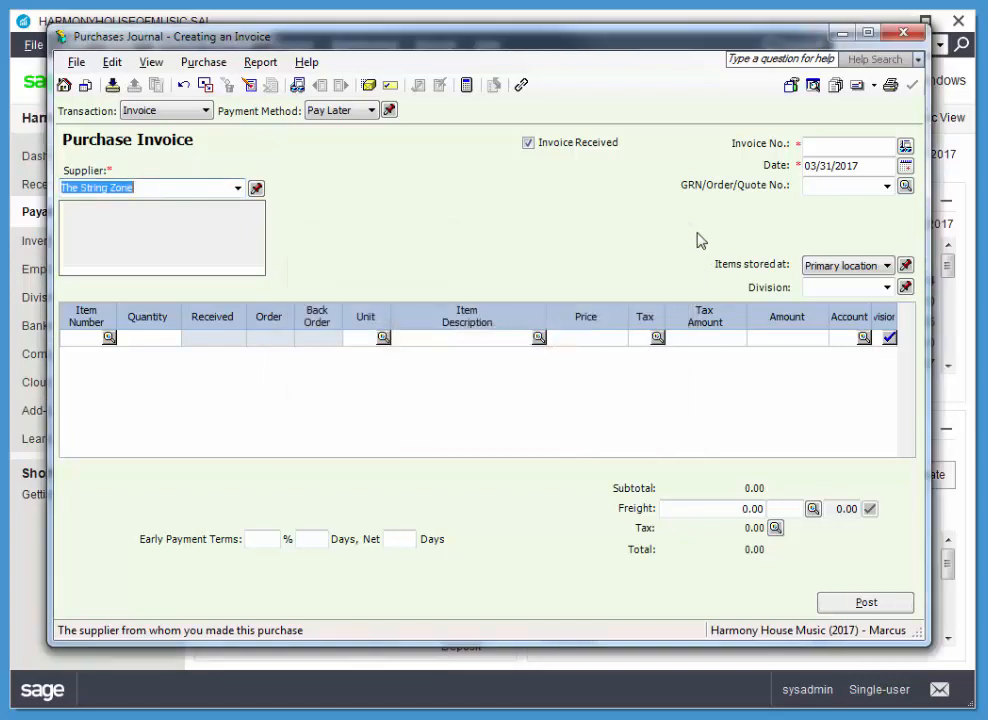
Enter invoice number STR159 and set the purchase invoice date to 03/28/2017.
{"action": "left_click", "coordinate": [862, 149]}
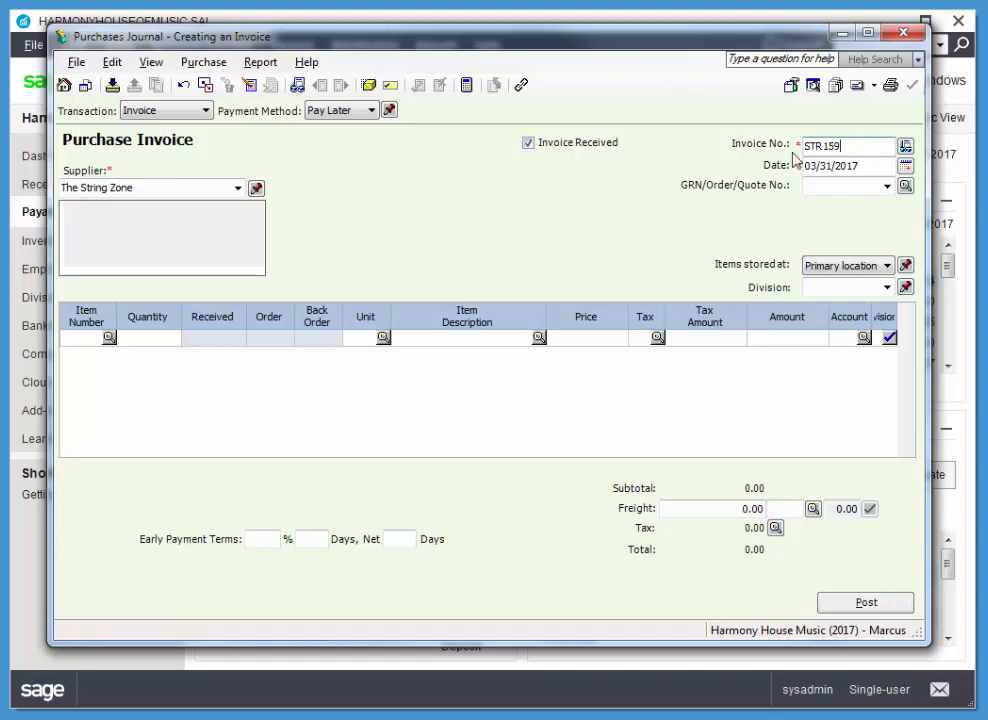
{"action": "left_click", "coordinate": [905, 166]}
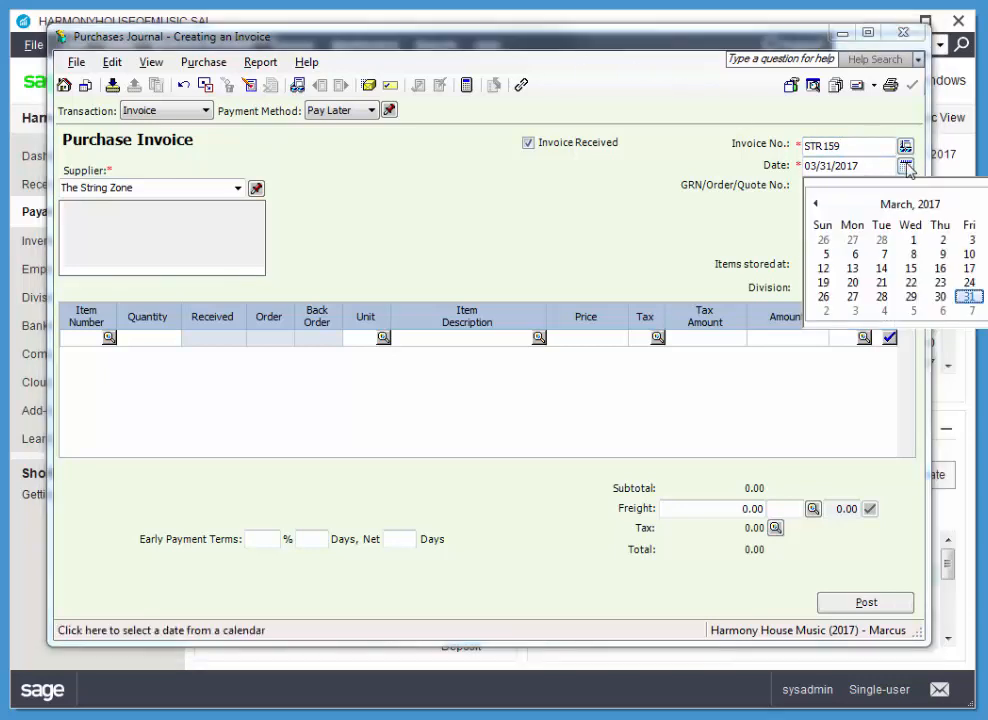
{"action": "left_click", "coordinate": [881, 296]}
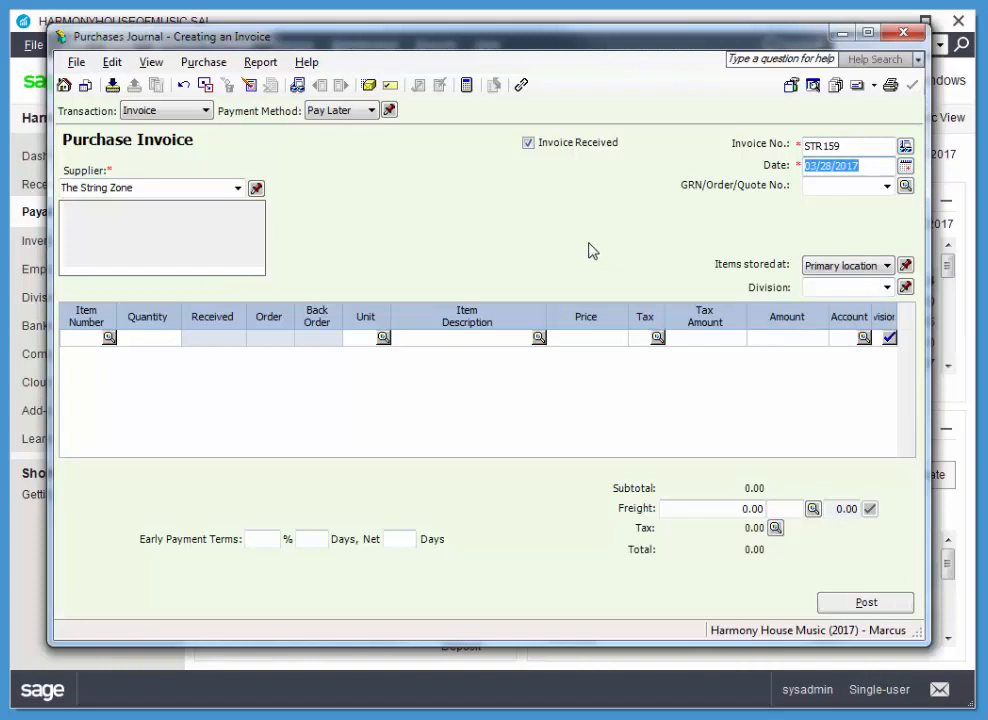
Set the invoice's payment method to Cheque and enter cheque number 327.
{"action": "left_click", "coordinate": [362, 112]}
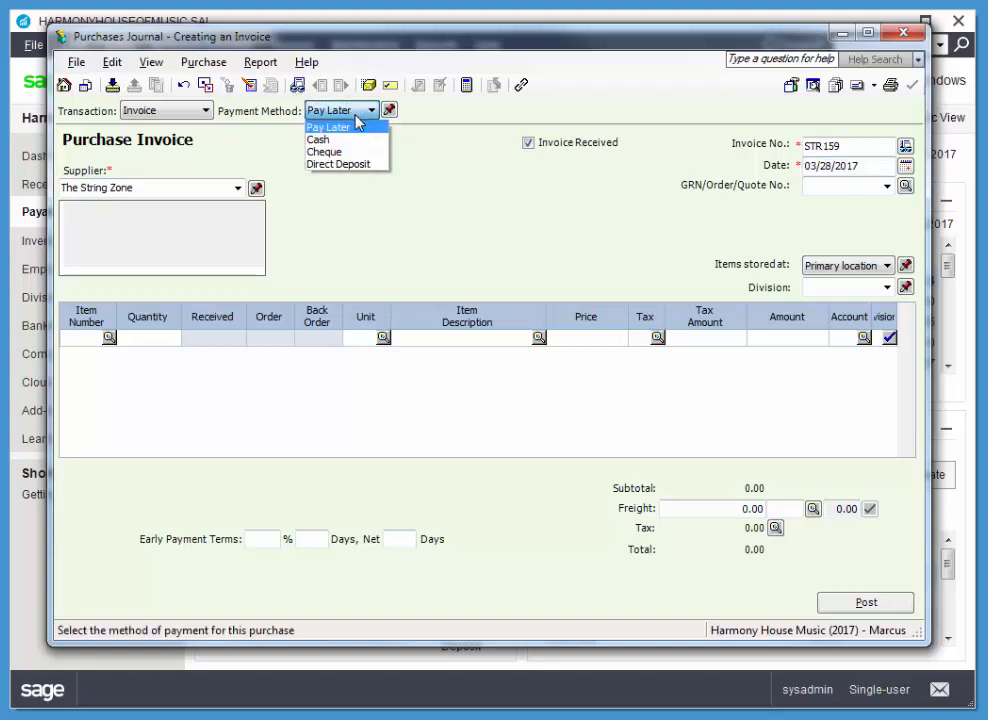
{"action": "left_click", "coordinate": [347, 151]}
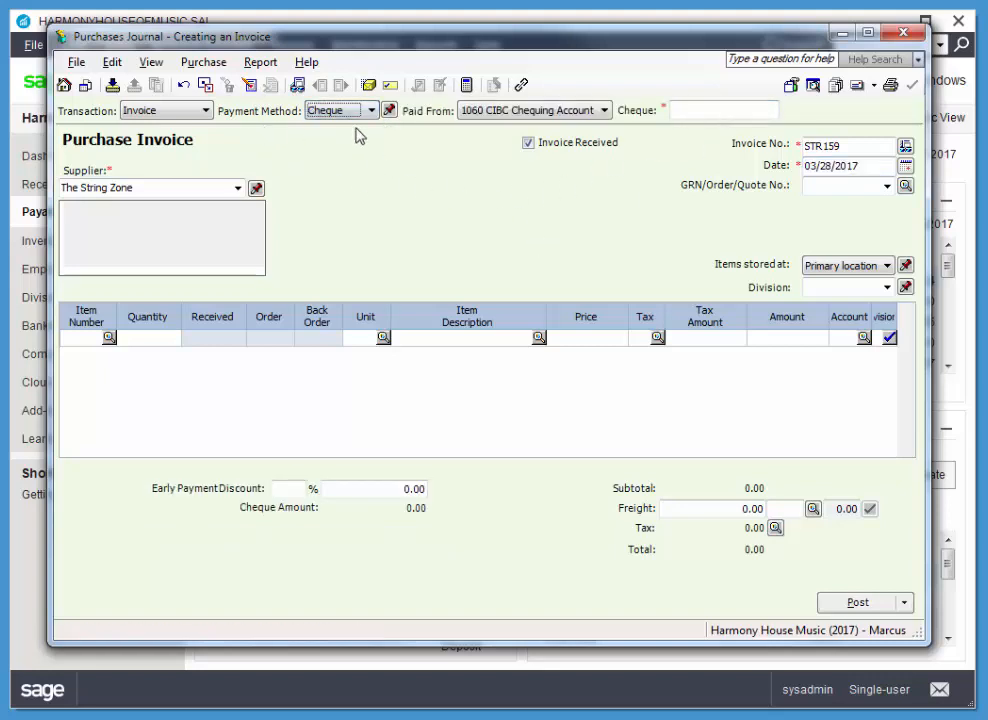
{"action": "left_click", "coordinate": [677, 111]}
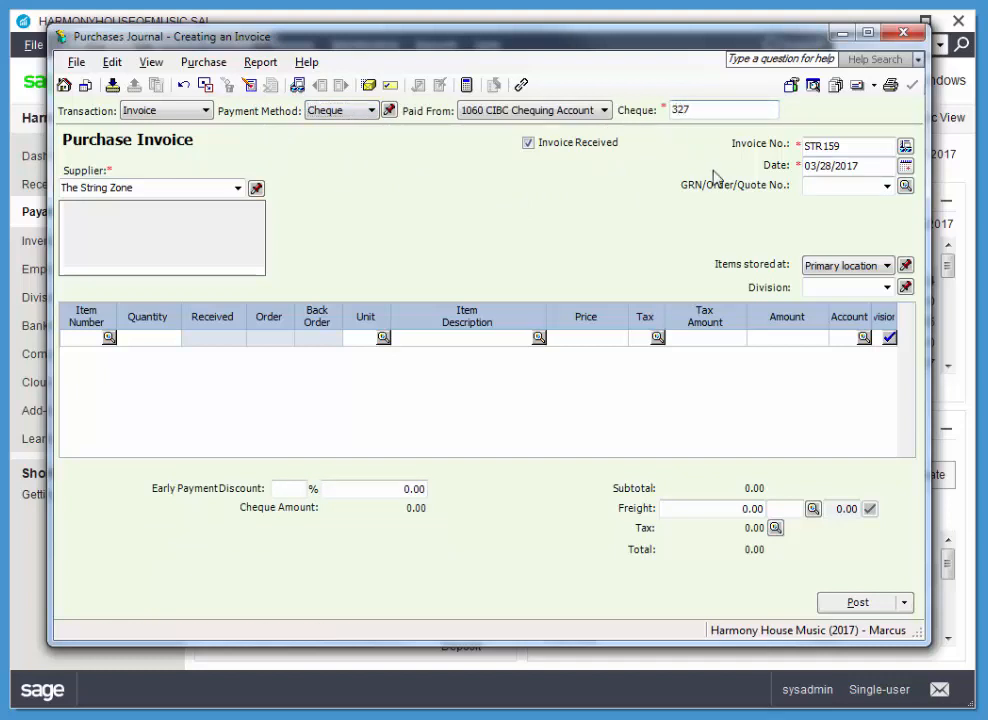
{"action": "key", "text": "Tab"}
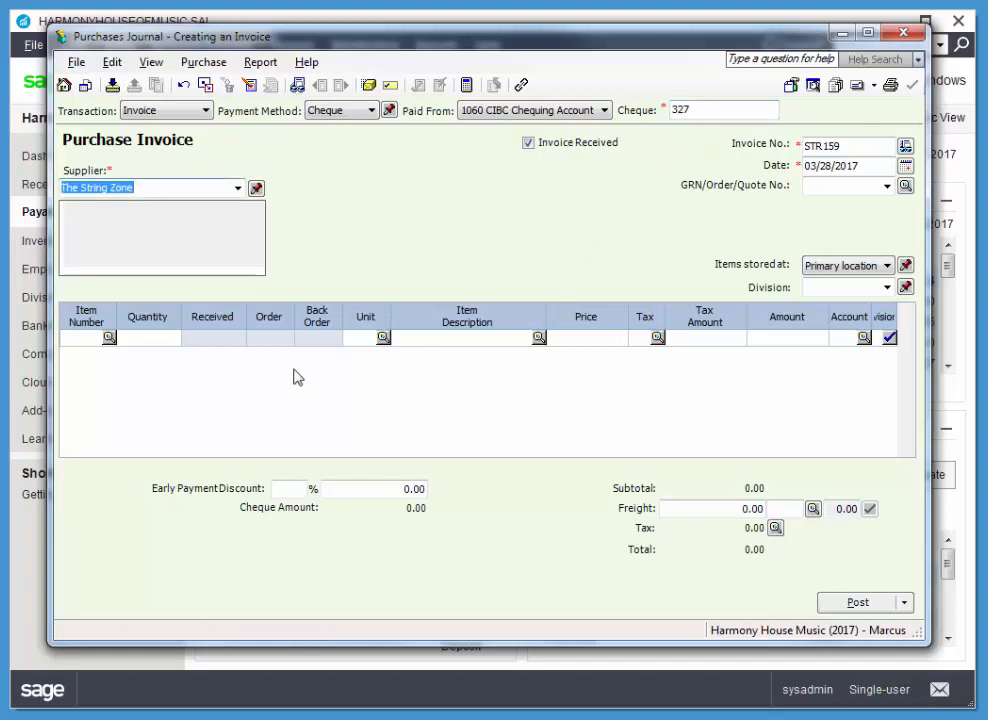
Create a new inventory item from the first invoice line with number S-122 and description "Yamaha Silent Practice Violin".
{"action": "left_click", "coordinate": [84, 342]}
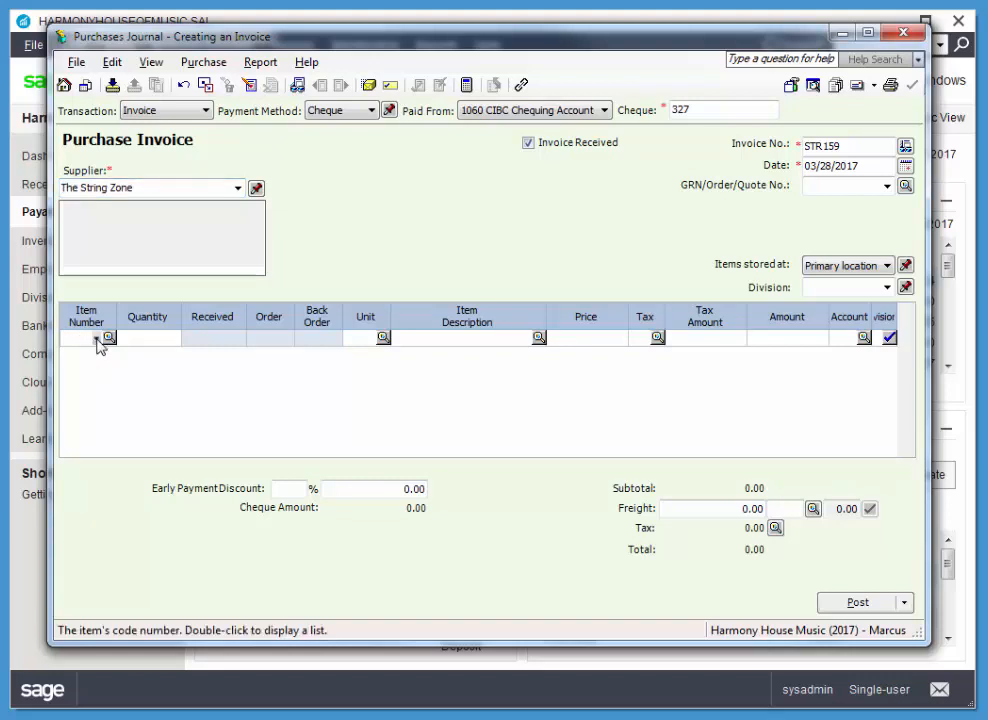
{"action": "double_click", "coordinate": [97, 340]}
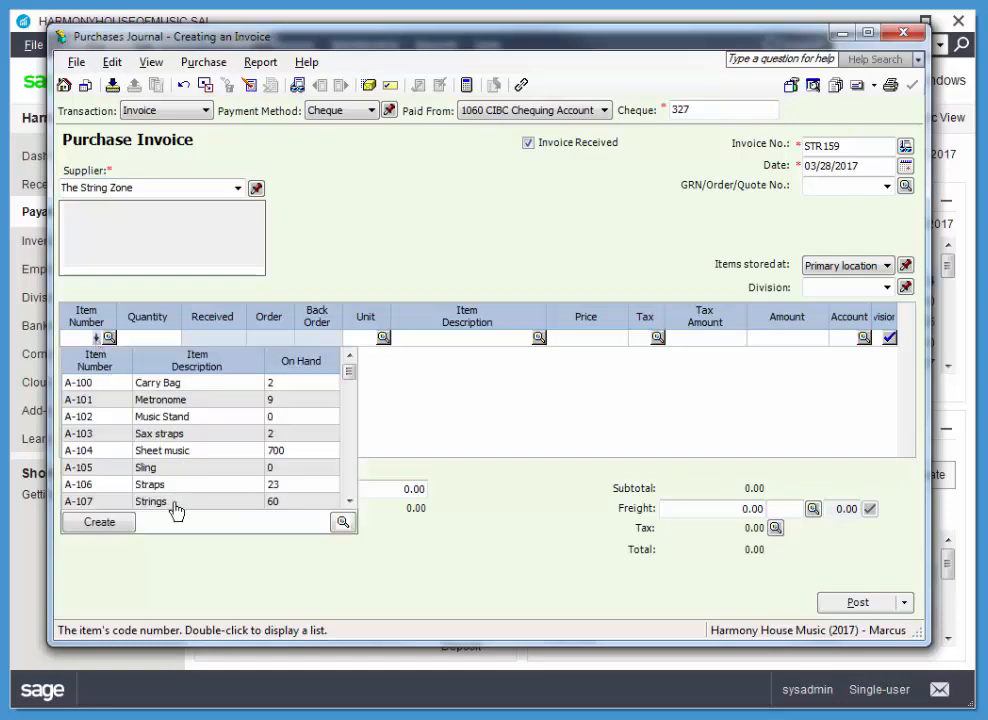
{"action": "left_click", "coordinate": [88, 524]}
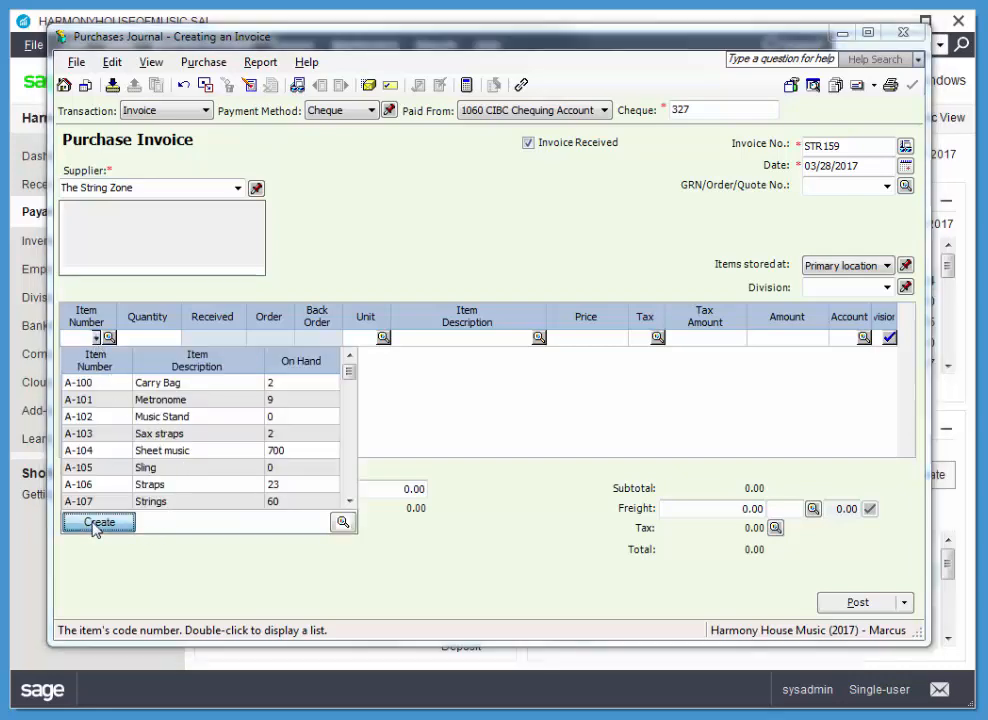
{"action": "left_click", "coordinate": [479, 219]}
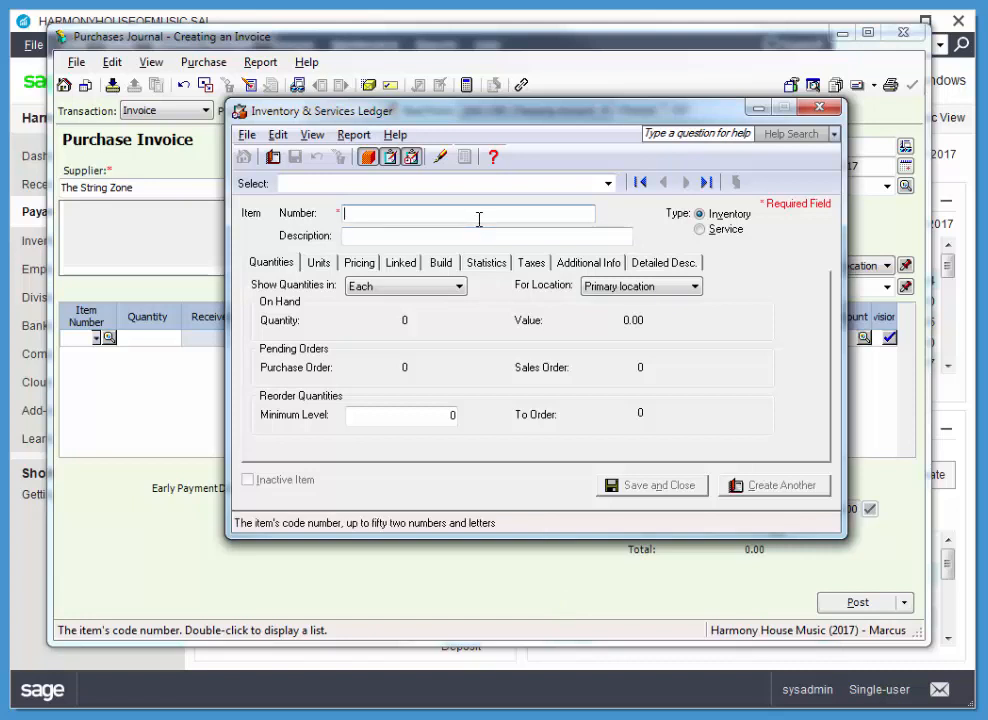
{"action": "type", "text": "A"}
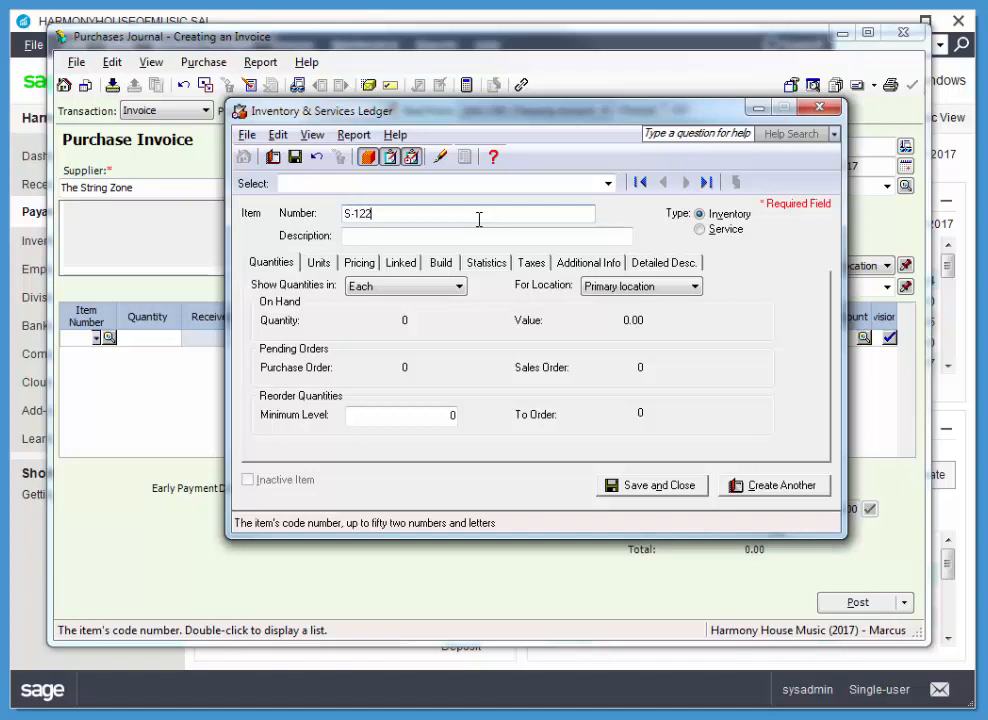
{"action": "key", "text": "Tab"}
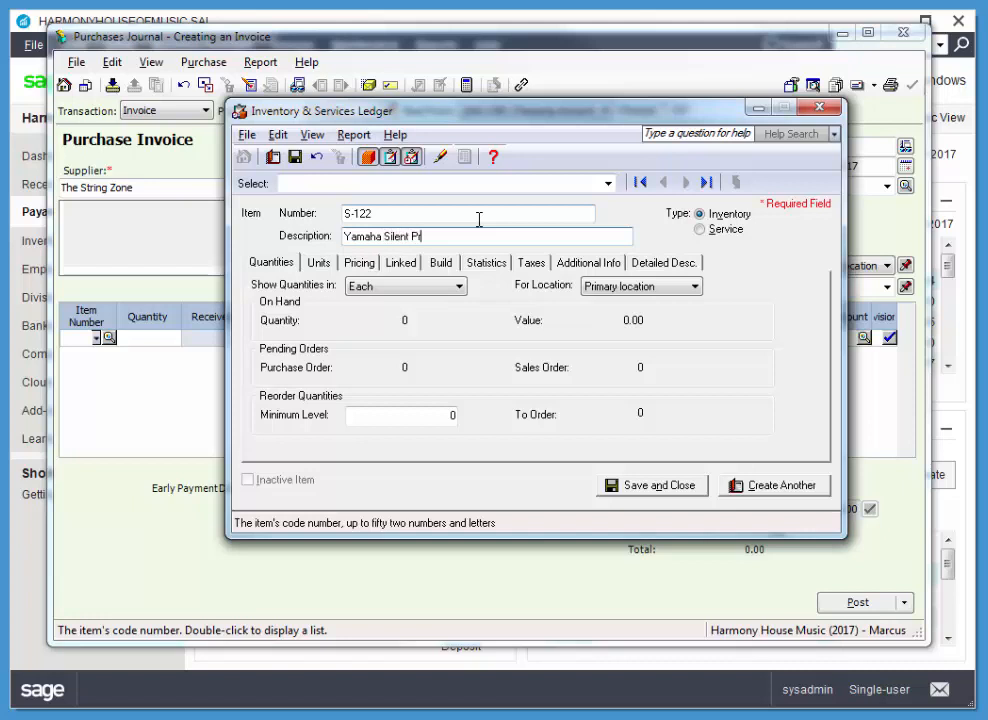
{"action": "type", "text": "actice Violin"}
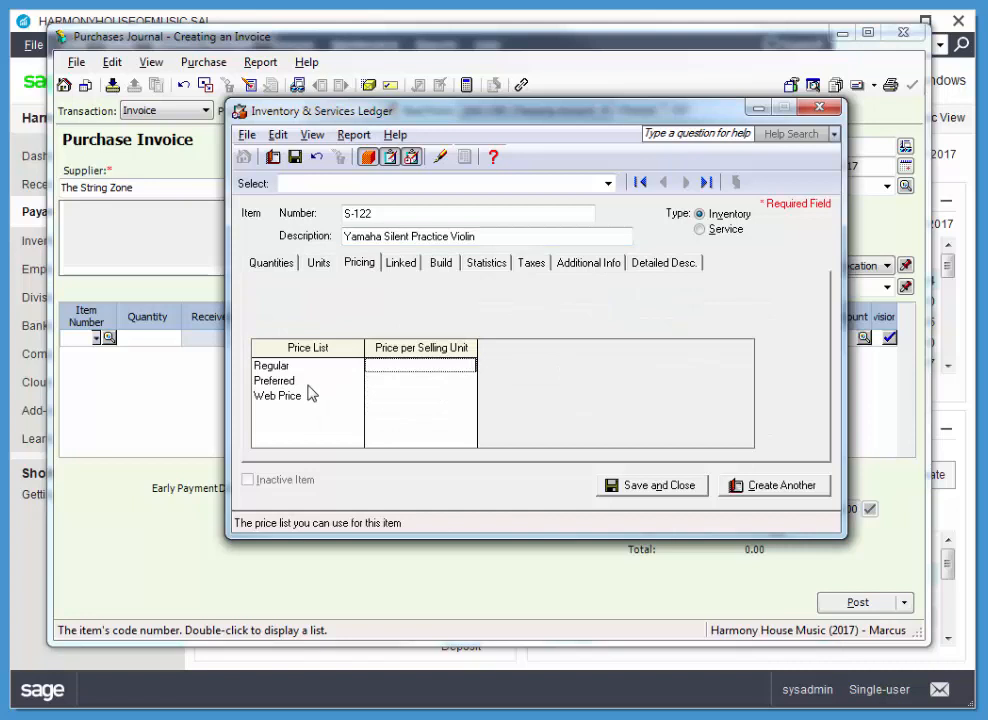
Set the new item's selling prices to 999 for Regular, 899 for Preferred and 899 for Web Price.
{"action": "type", "text": "999"}
{"action": "key", "text": "Tab"}
{"action": "type", "text": "899"}
{"action": "key", "text": "Tab"}
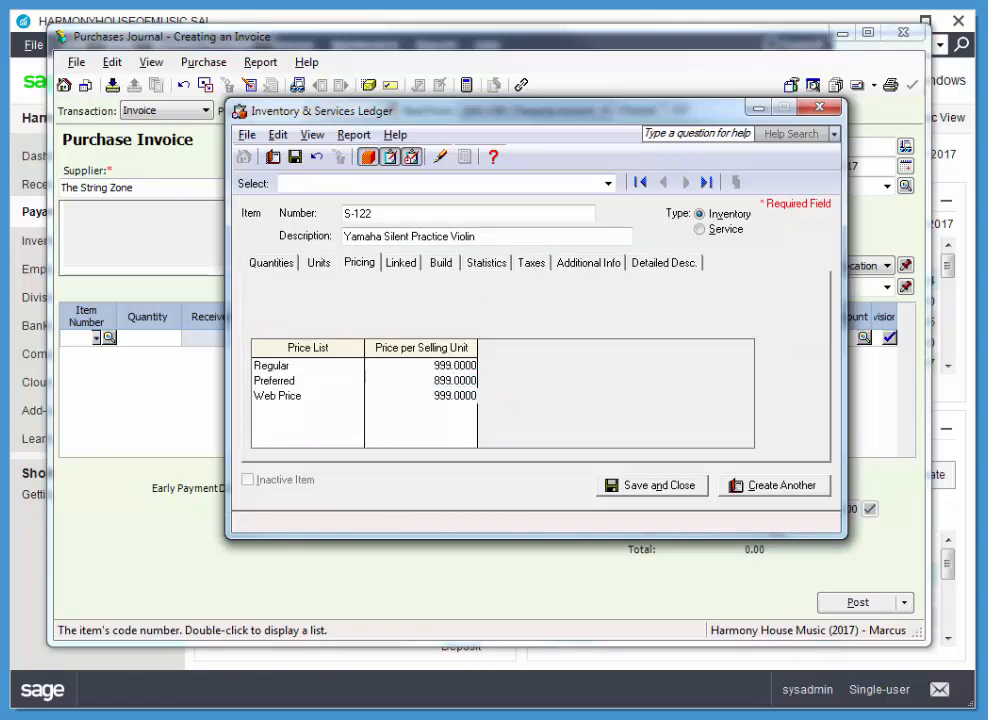
{"action": "key", "text": "Tab"}
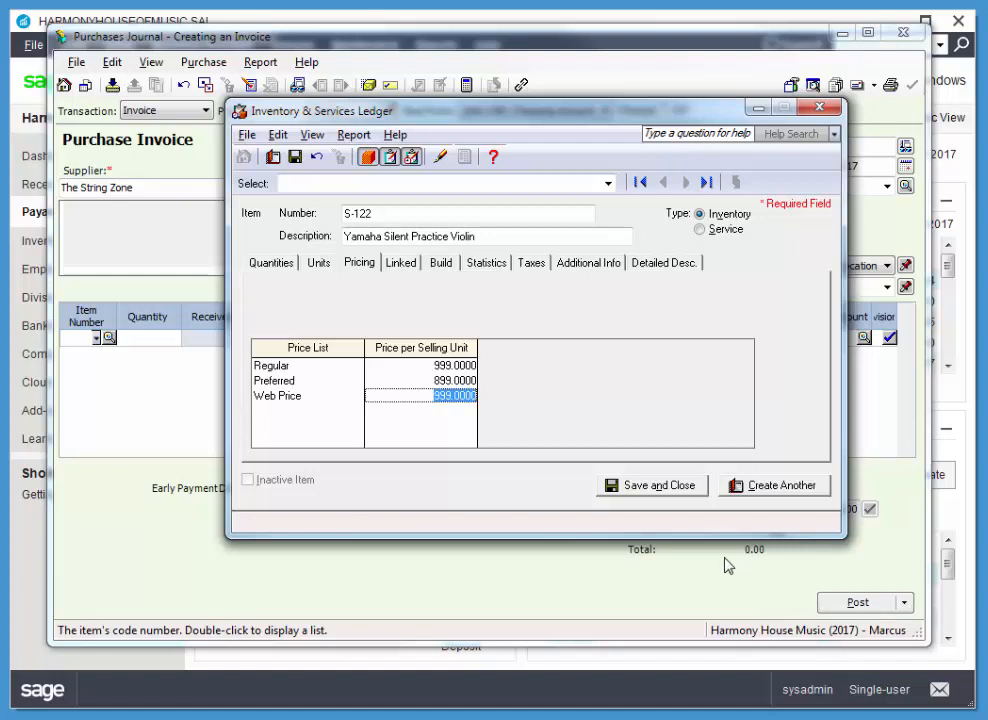
{"action": "type", "text": "8"}
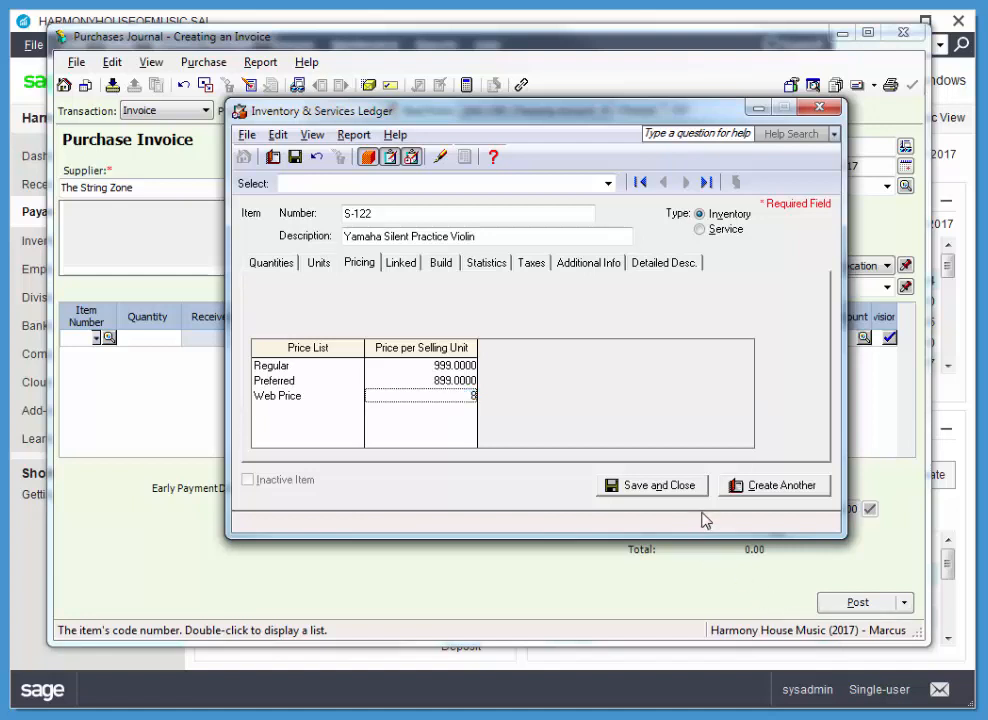
{"action": "type", "text": "99"}
{"action": "key", "text": "Tab"}
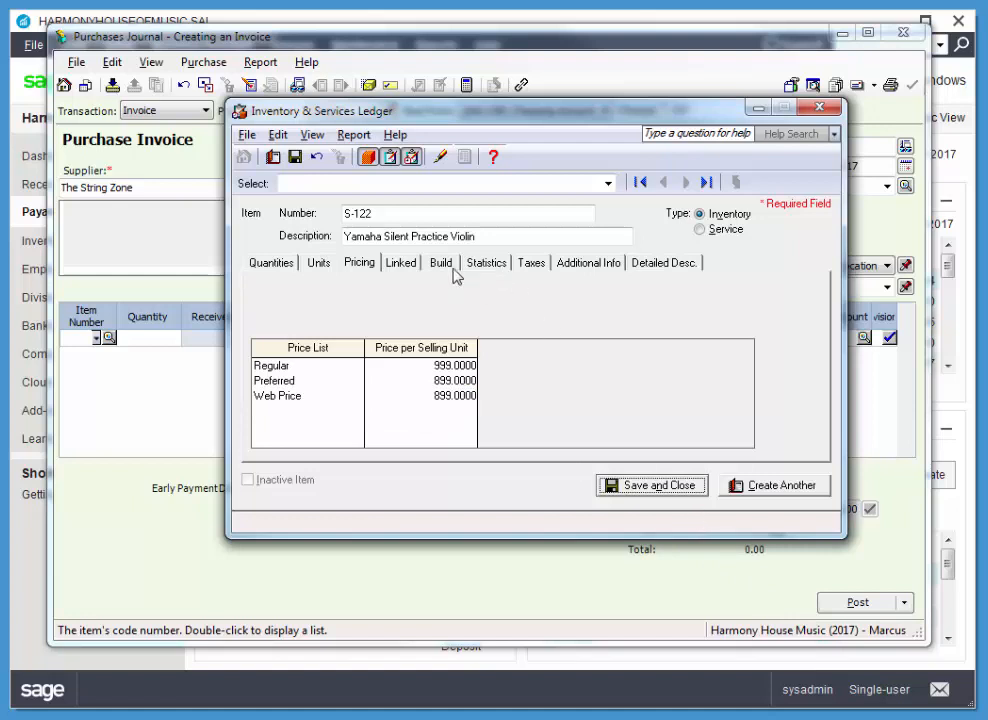
Link the item to 1520 Strings, 4020 Sales Strings, 5020 Strings Cost and 5100 Inventory Variance, and save the item record.
{"action": "left_click", "coordinate": [398, 264]}
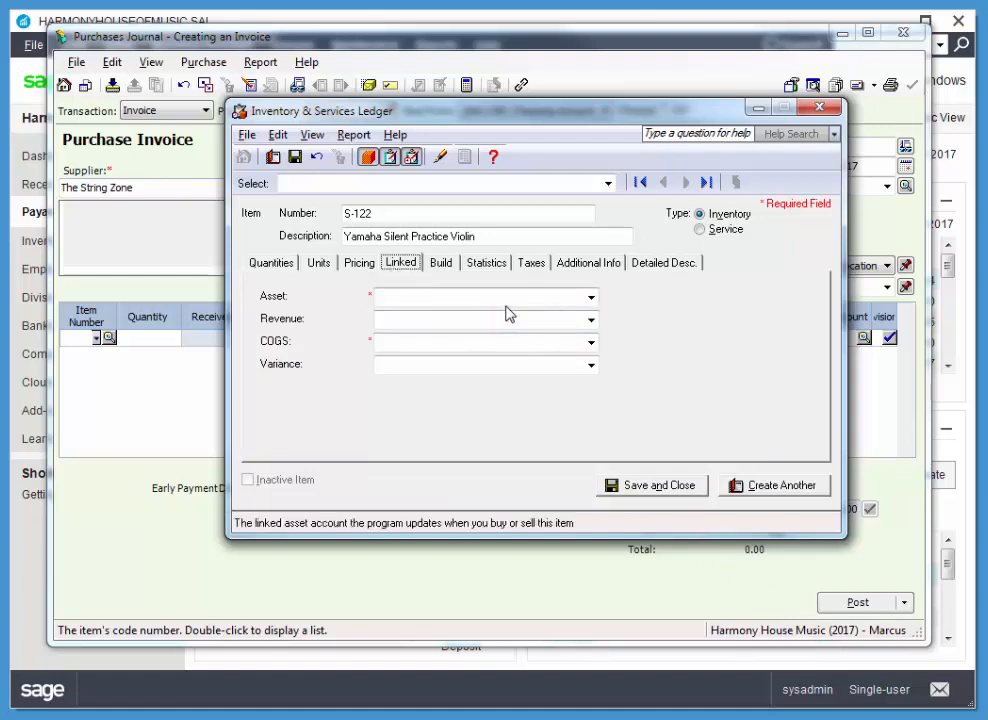
{"action": "left_click", "coordinate": [591, 297]}
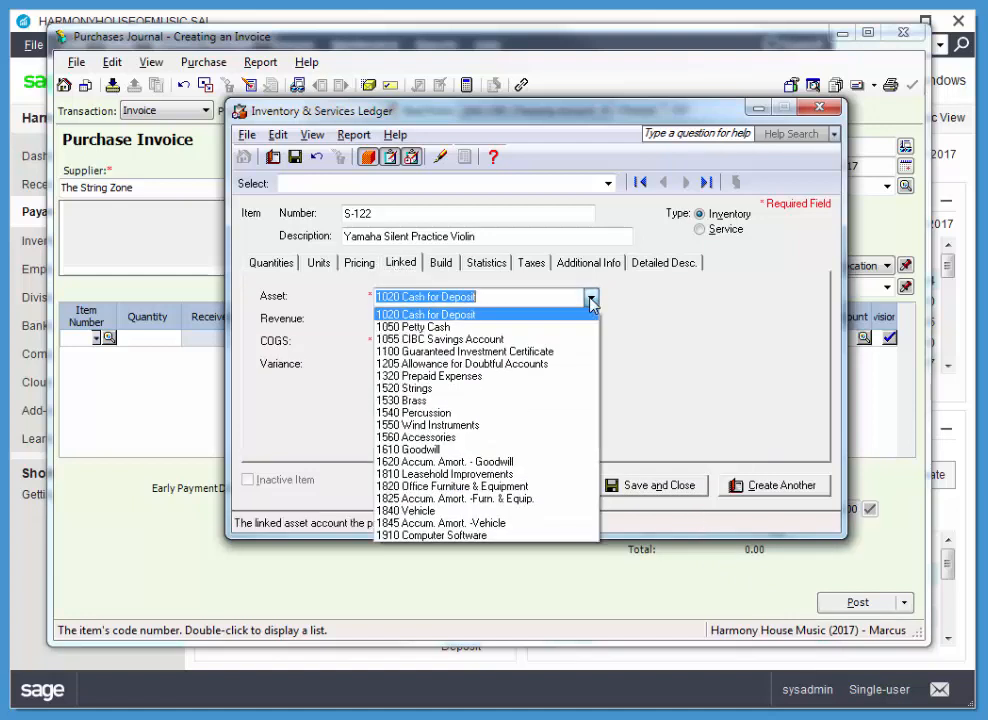
{"action": "left_click", "coordinate": [425, 388]}
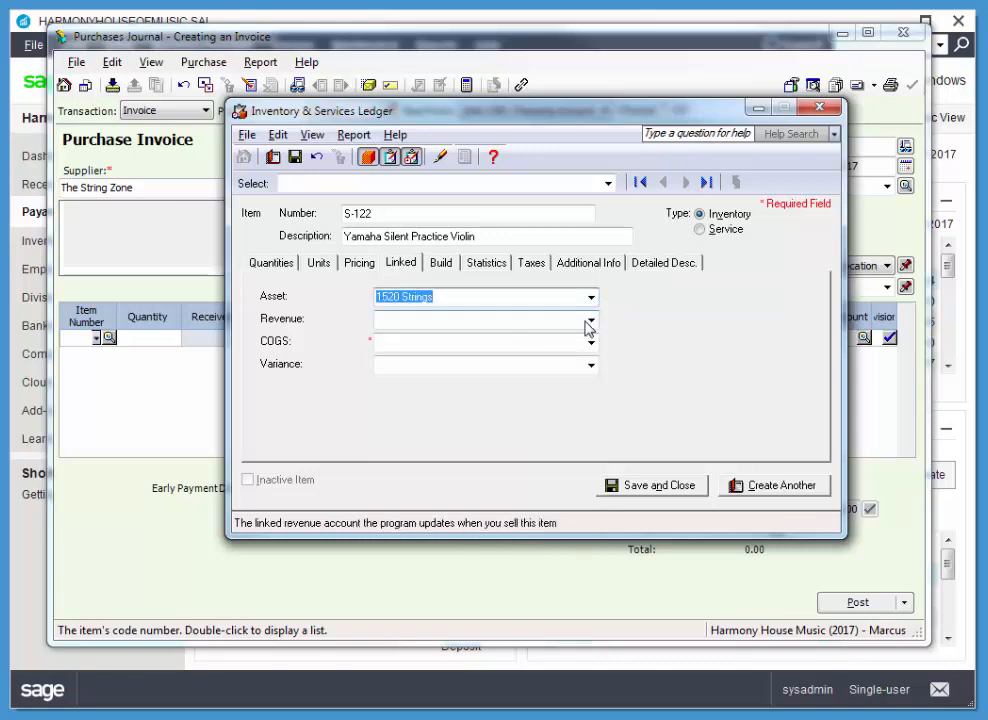
{"action": "left_click", "coordinate": [592, 320]}
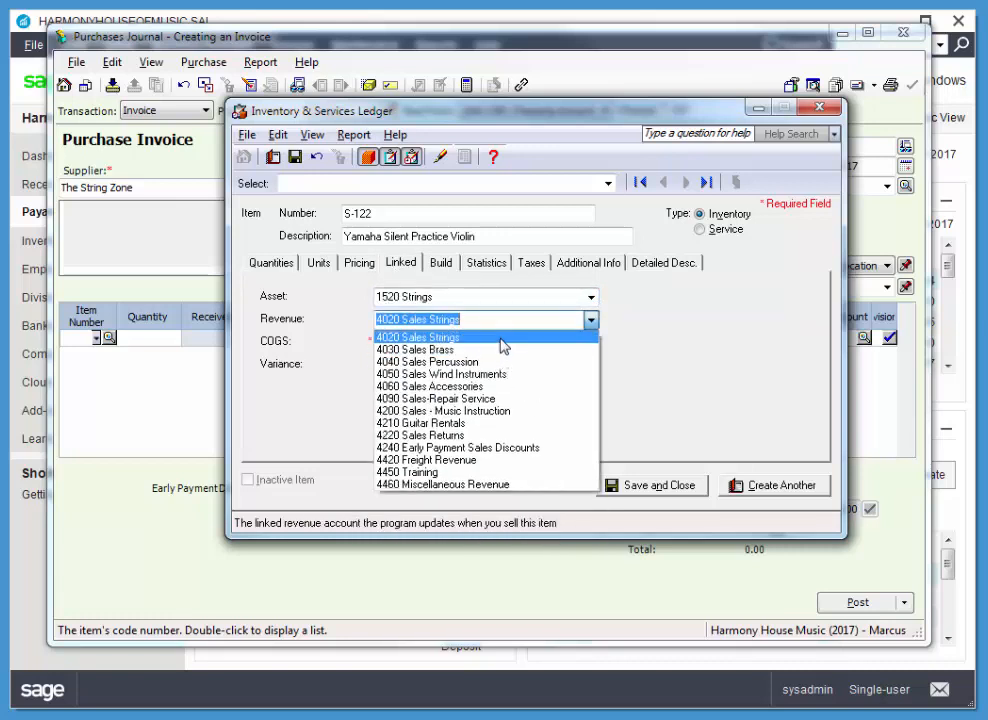
{"action": "left_click", "coordinate": [503, 342]}
{"action": "left_click", "coordinate": [591, 342]}
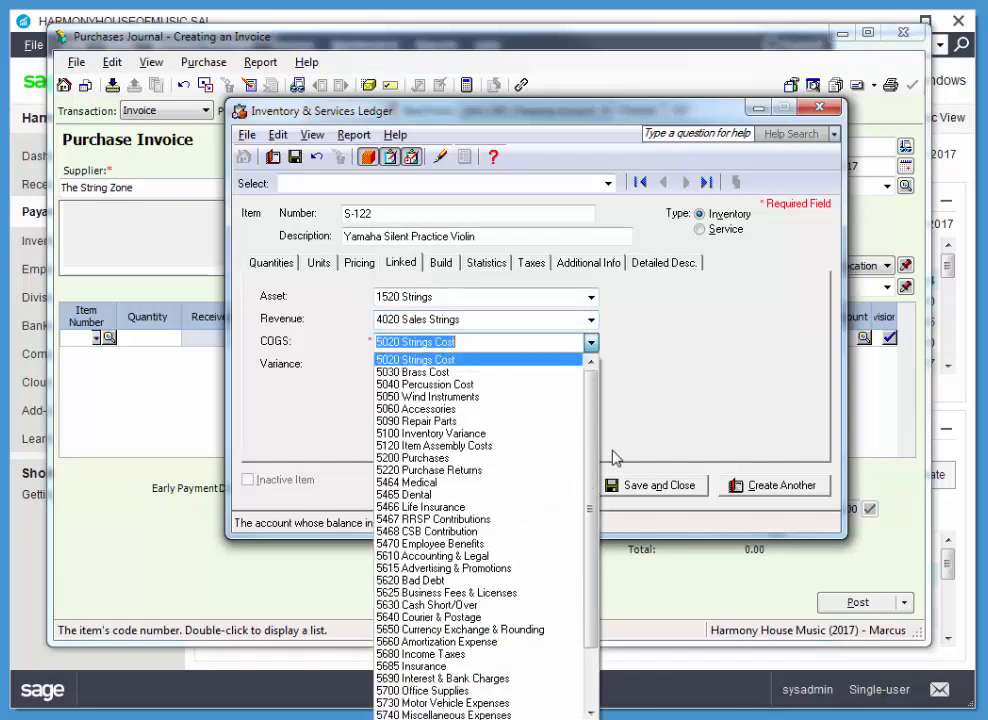
{"action": "left_click", "coordinate": [413, 361]}
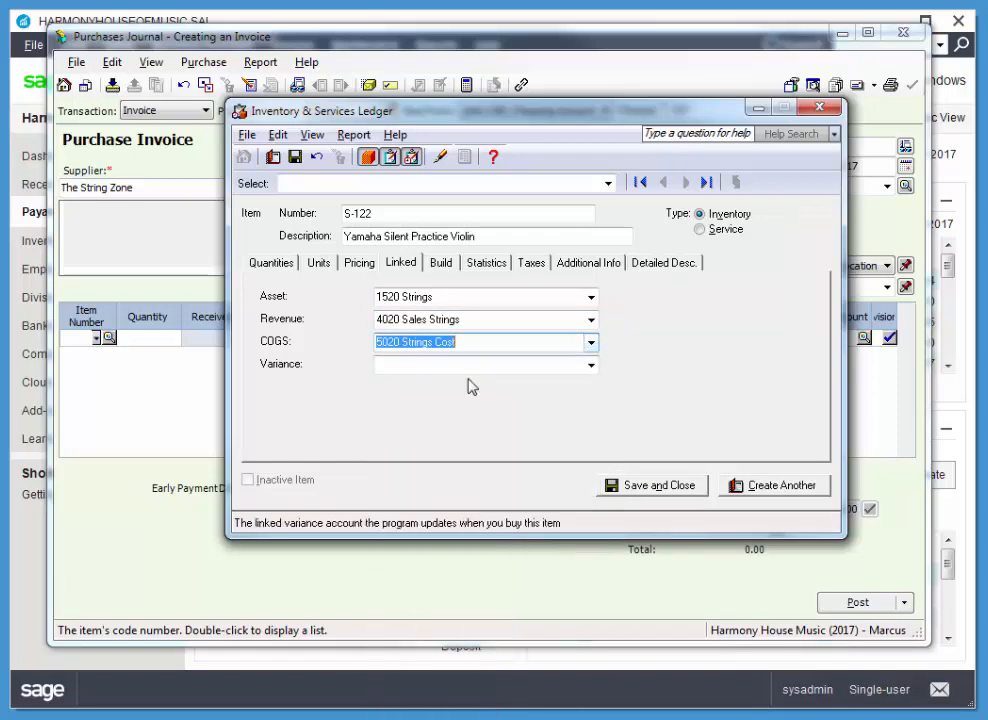
{"action": "left_click", "coordinate": [591, 366]}
{"action": "left_click", "coordinate": [516, 466]}
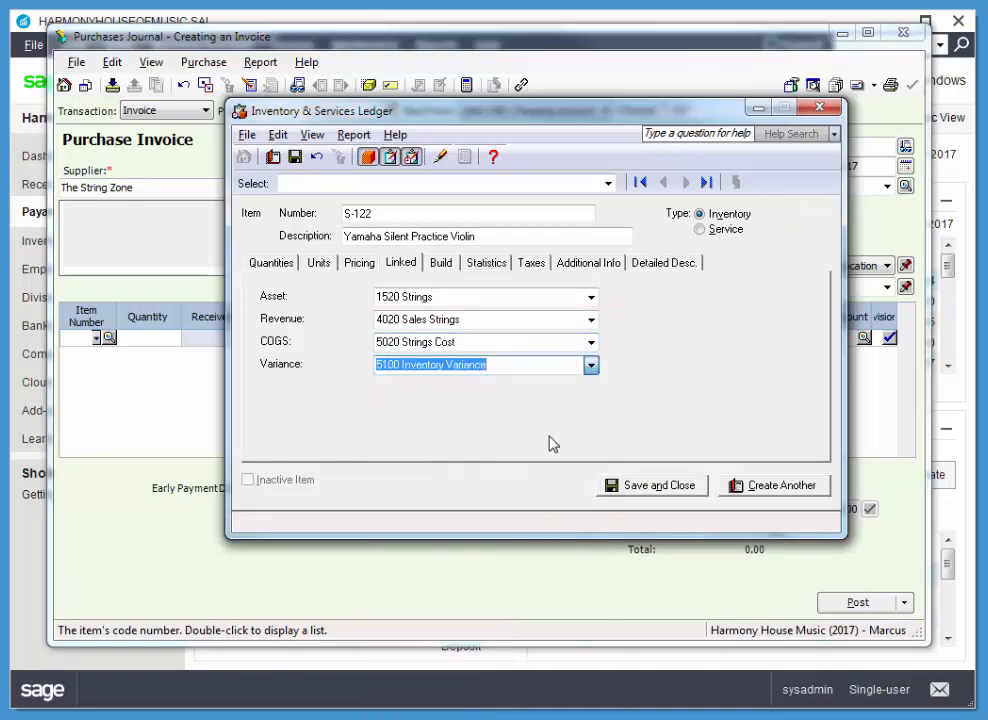
{"action": "left_click", "coordinate": [672, 490]}
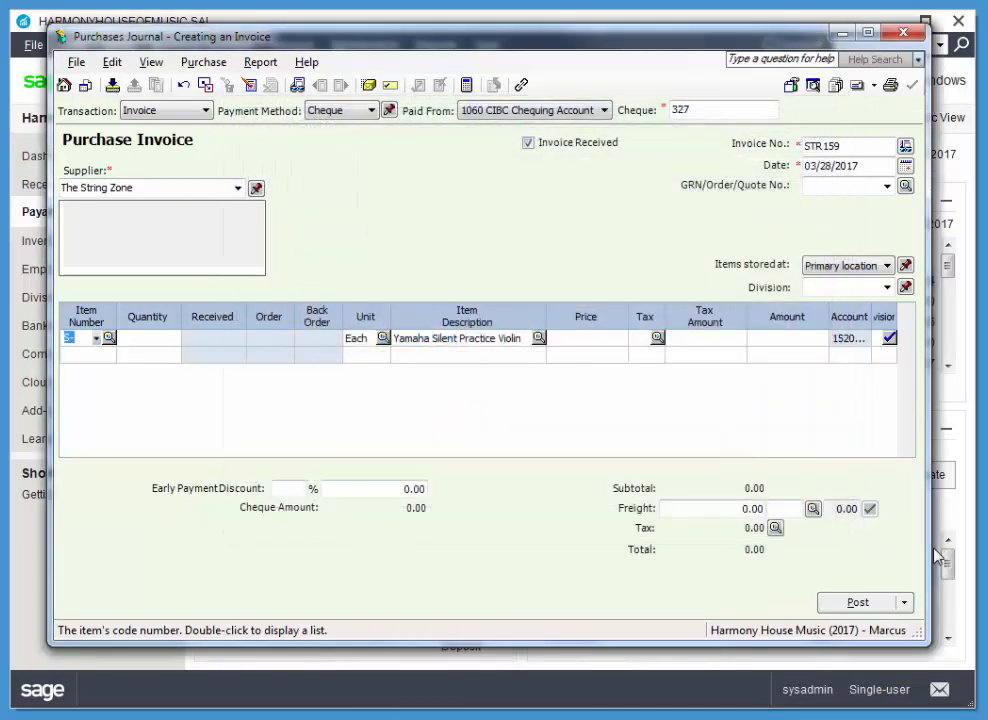
Enter a quantity of 3 at a price of 456.95 for the S-122 violin line on the purchase invoice.
{"action": "left_click", "coordinate": [157, 338]}
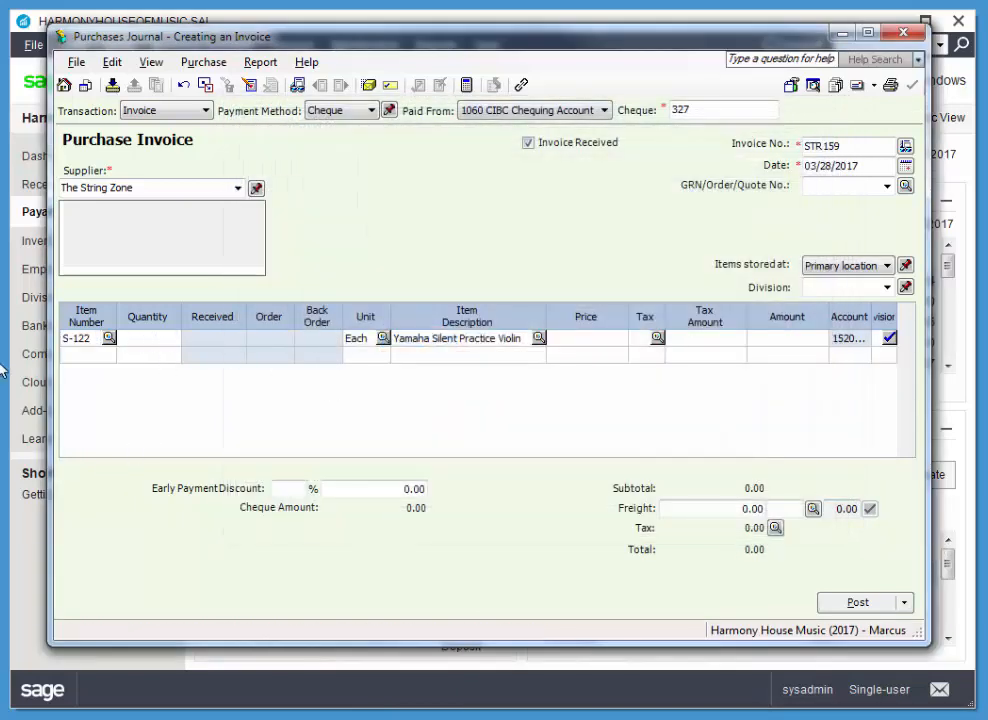
{"action": "type", "text": "3"}
{"action": "key", "text": "Tab"}
{"action": "left_click", "coordinate": [559, 340]}
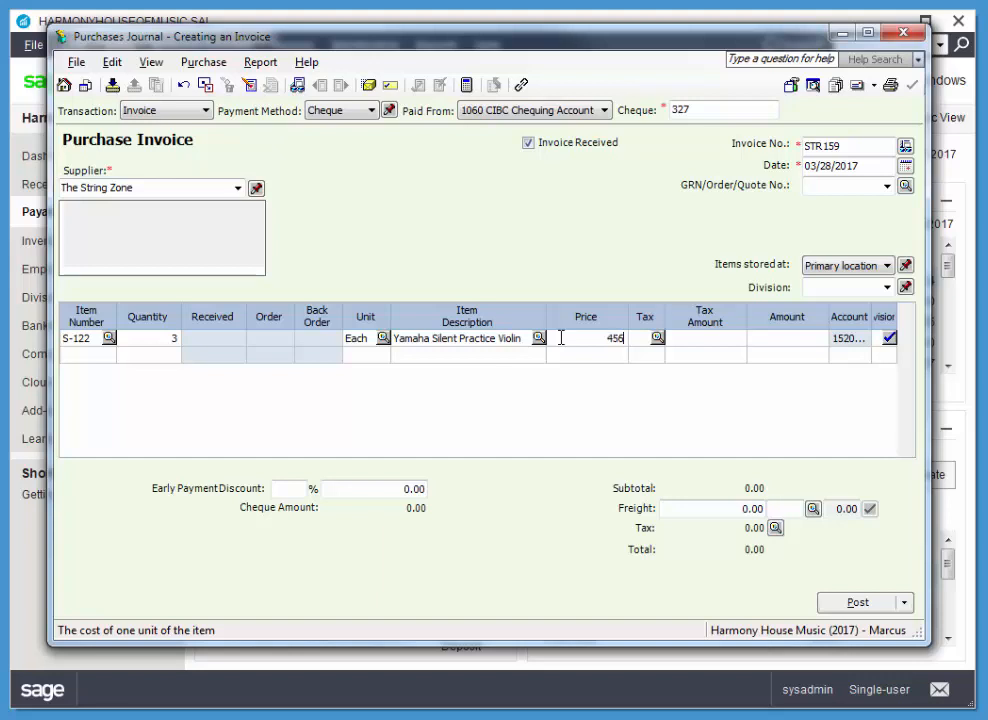
{"action": "type", "text": "95"}
{"action": "key", "text": "Tab"}
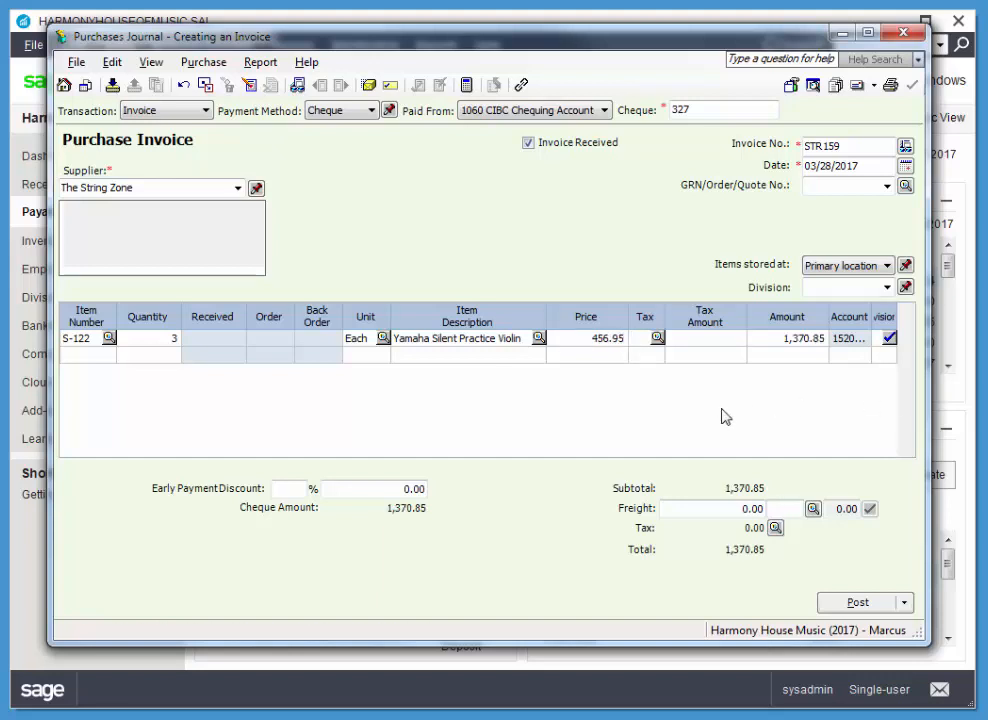
Apply tax code G - GST 5% to the violin line.
{"action": "left_click", "coordinate": [657, 339]}
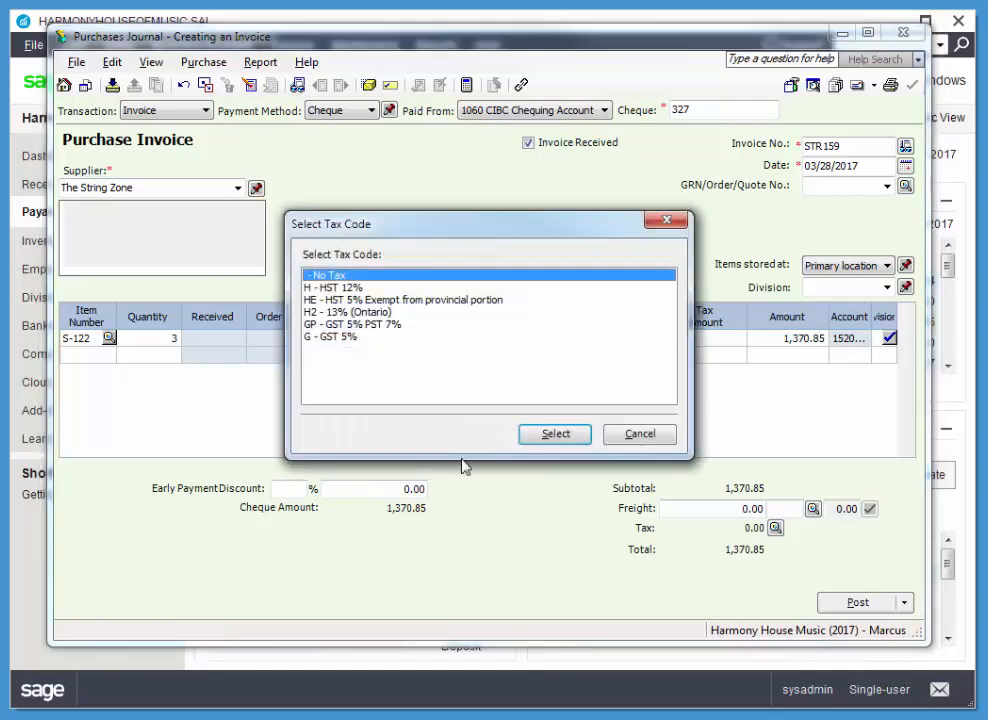
{"action": "left_click", "coordinate": [355, 338]}
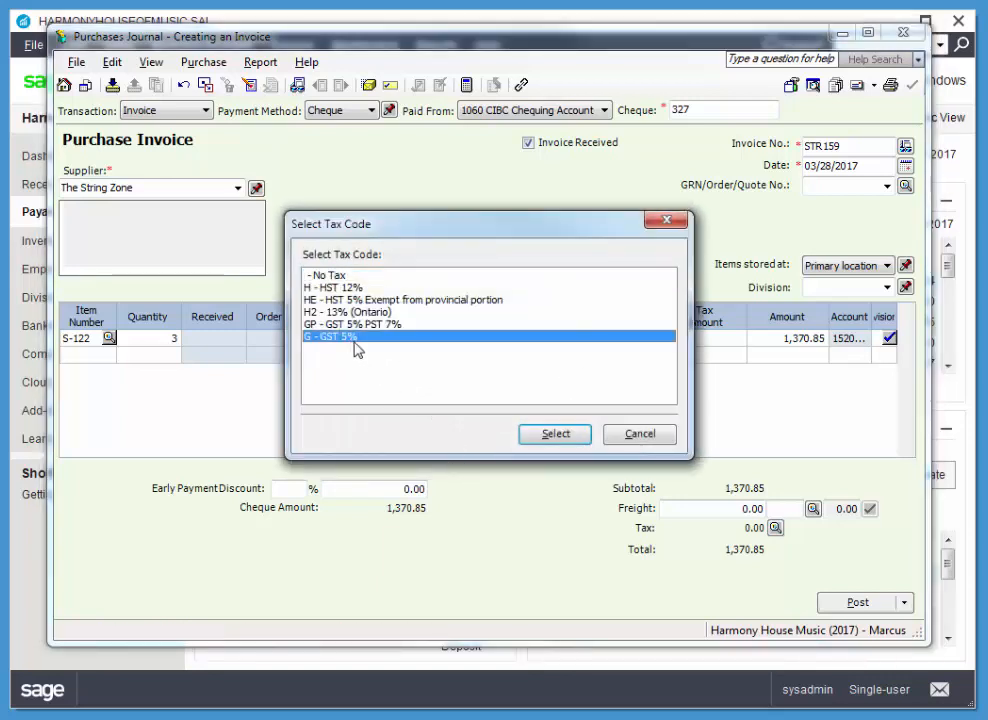
{"action": "left_click", "coordinate": [552, 432]}
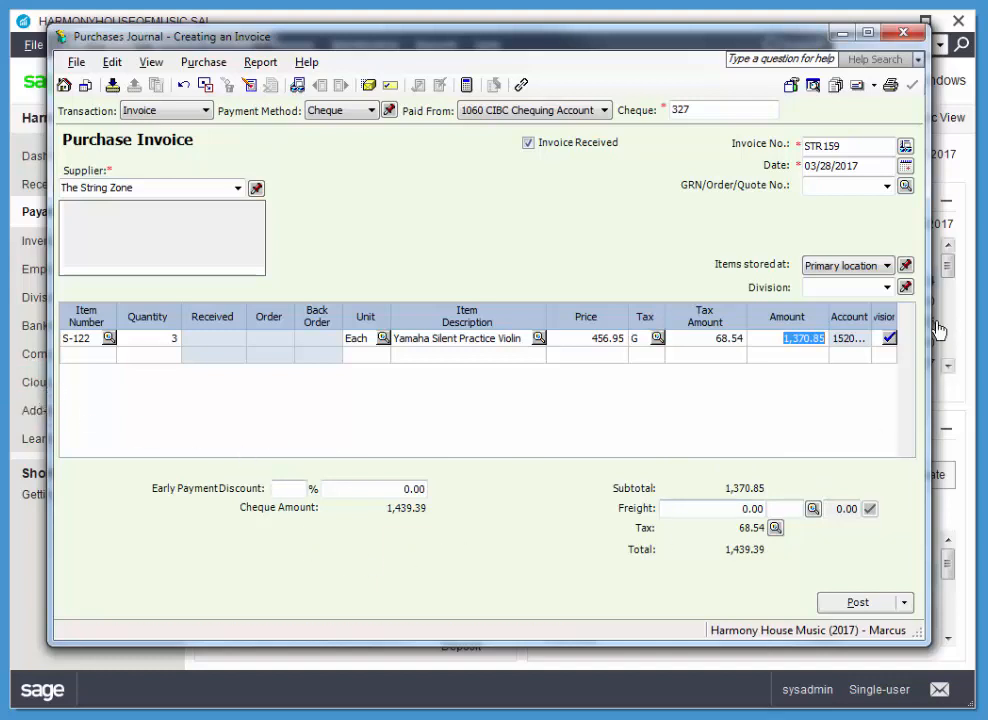
Add a freight charge of 89.00 with tax code G to the purchase invoice.
{"action": "left_click", "coordinate": [730, 507]}
{"action": "double_click", "coordinate": [734, 507]}
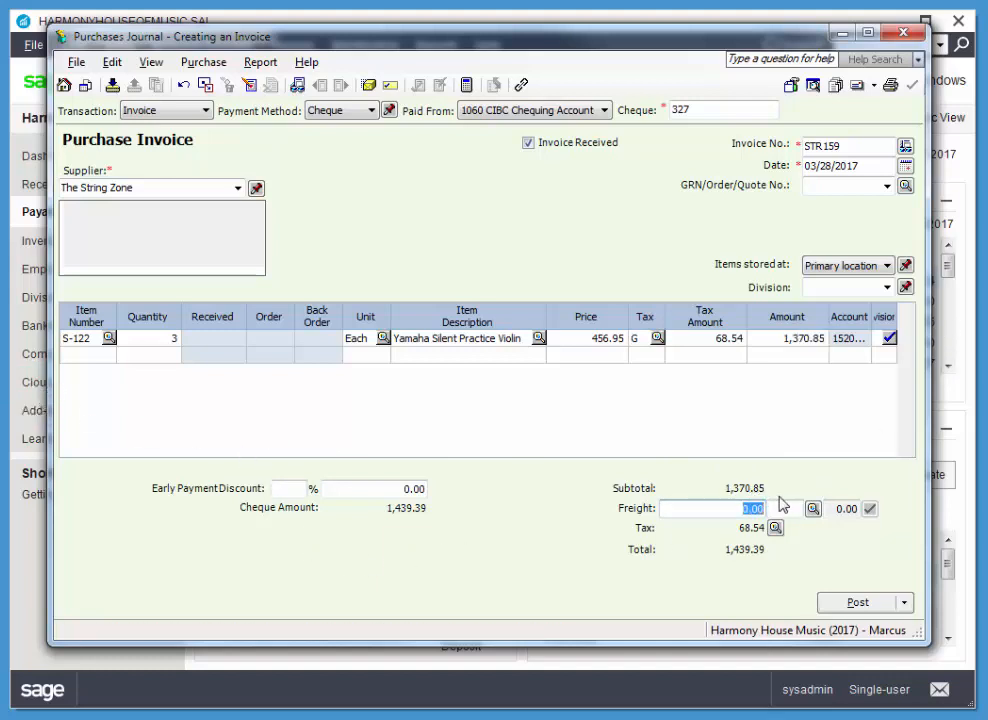
{"action": "type", "text": "89"}
{"action": "key", "text": "Tab"}
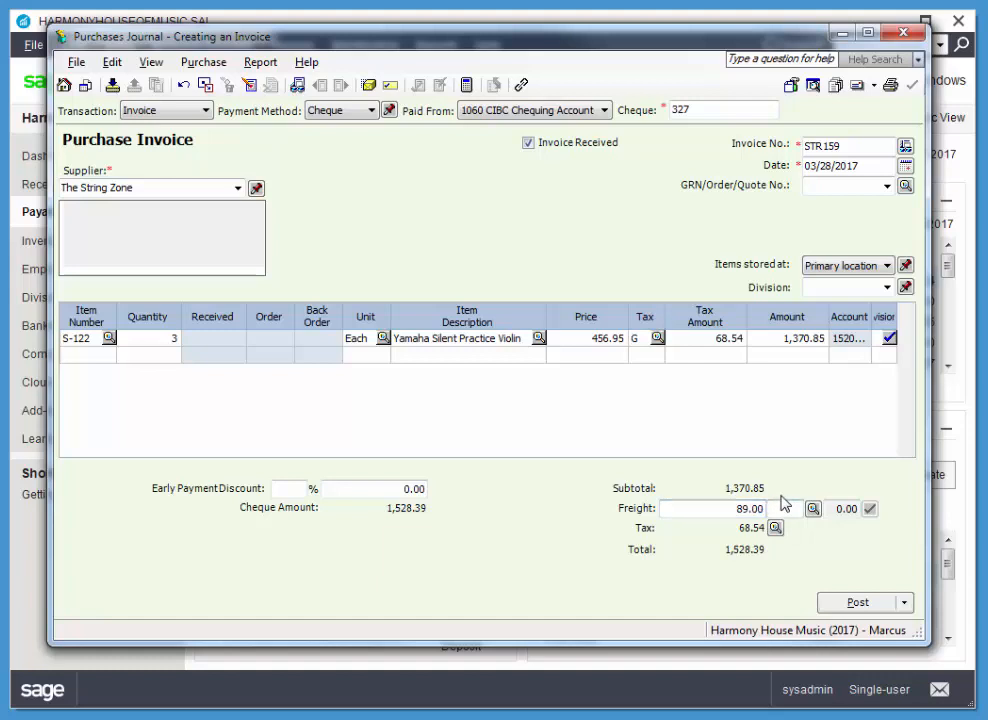
{"action": "type", "text": "G"}
{"action": "key", "text": "Tab"}
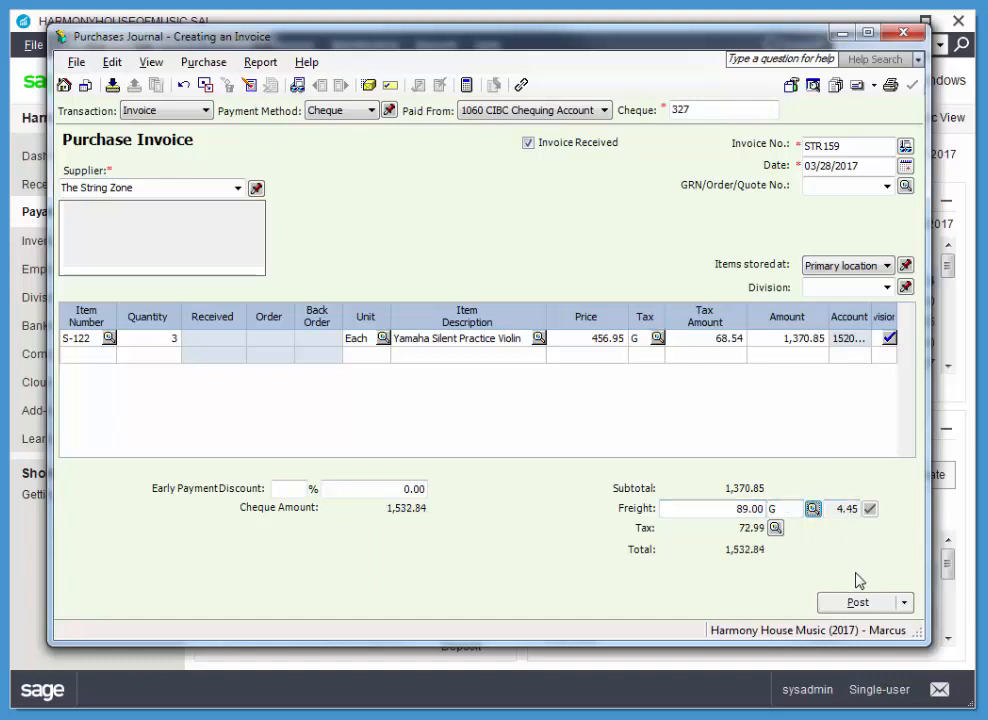
Post the purchase invoice and close the Purchases Journal.
{"action": "left_click", "coordinate": [857, 603]}
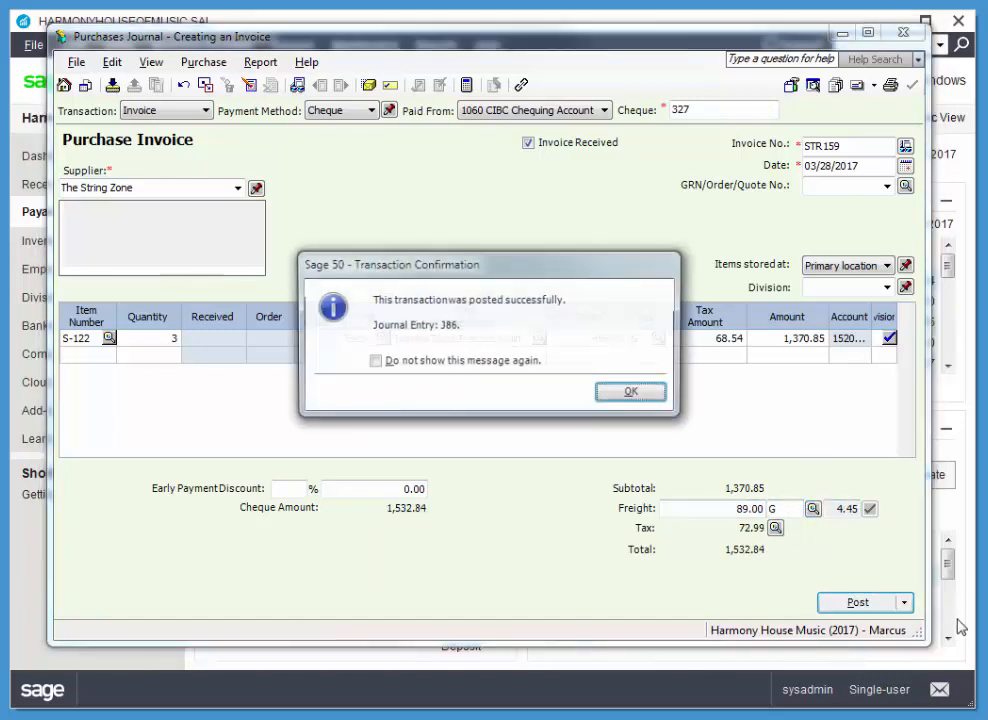
{"action": "left_click", "coordinate": [632, 393]}
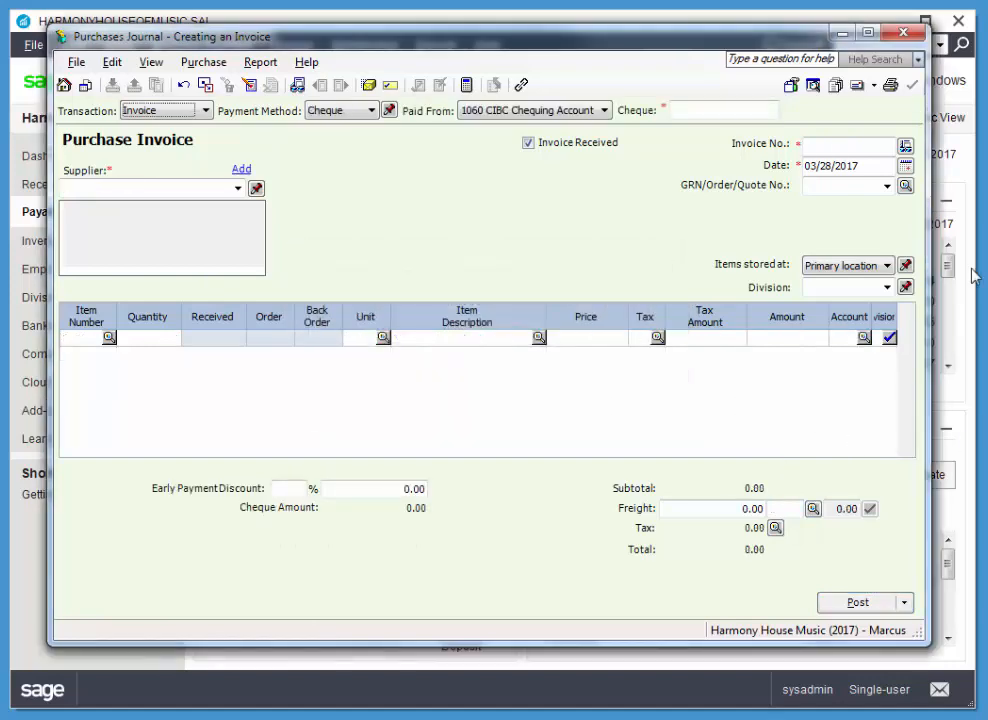
{"action": "left_click", "coordinate": [903, 31]}
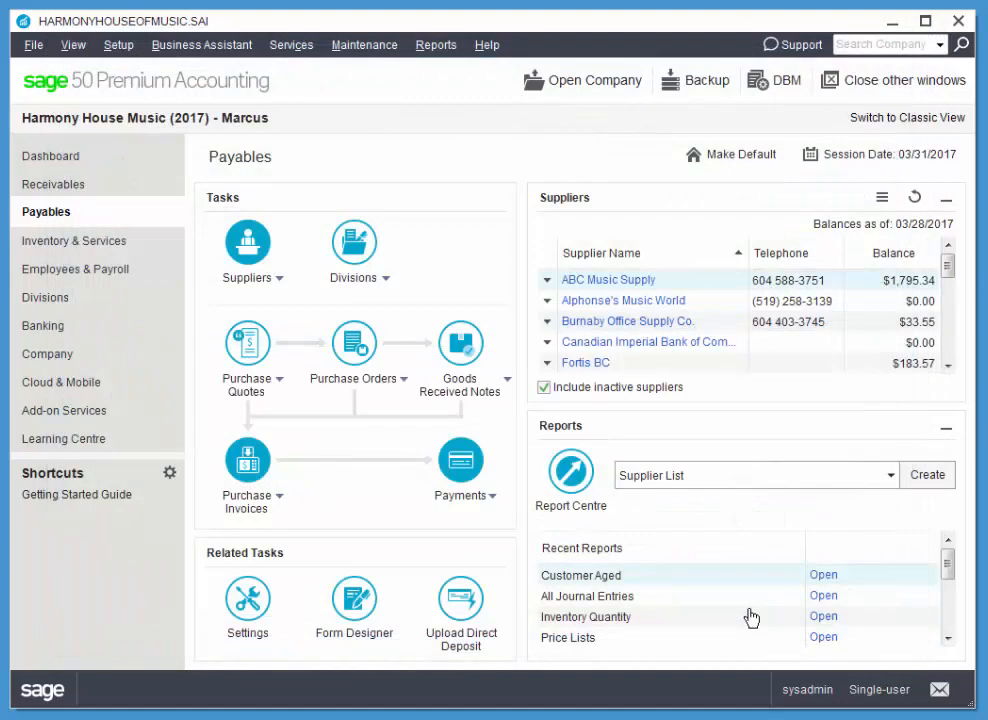
Create a sales invoice for Targas School of Music from the Receivables customer list and date it 03/28/2017.
{"action": "left_click", "coordinate": [55, 184]}
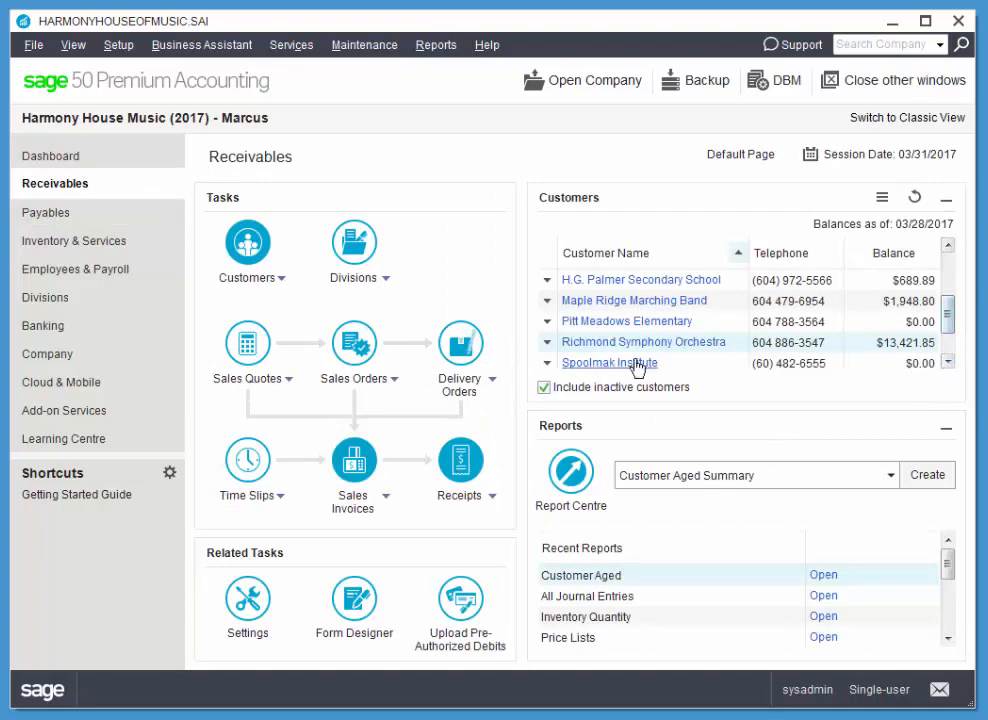
{"action": "scroll", "coordinate": [600, 345], "scroll_direction": "down", "scroll_amount": 1}
{"action": "left_click", "coordinate": [547, 322]}
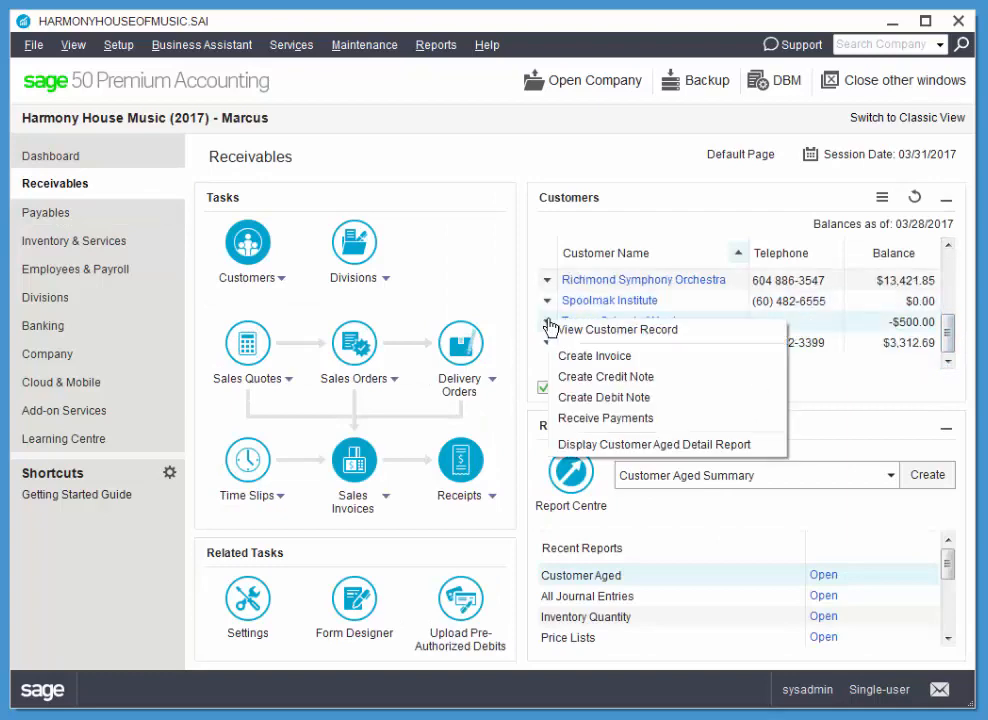
{"action": "left_click", "coordinate": [562, 356]}
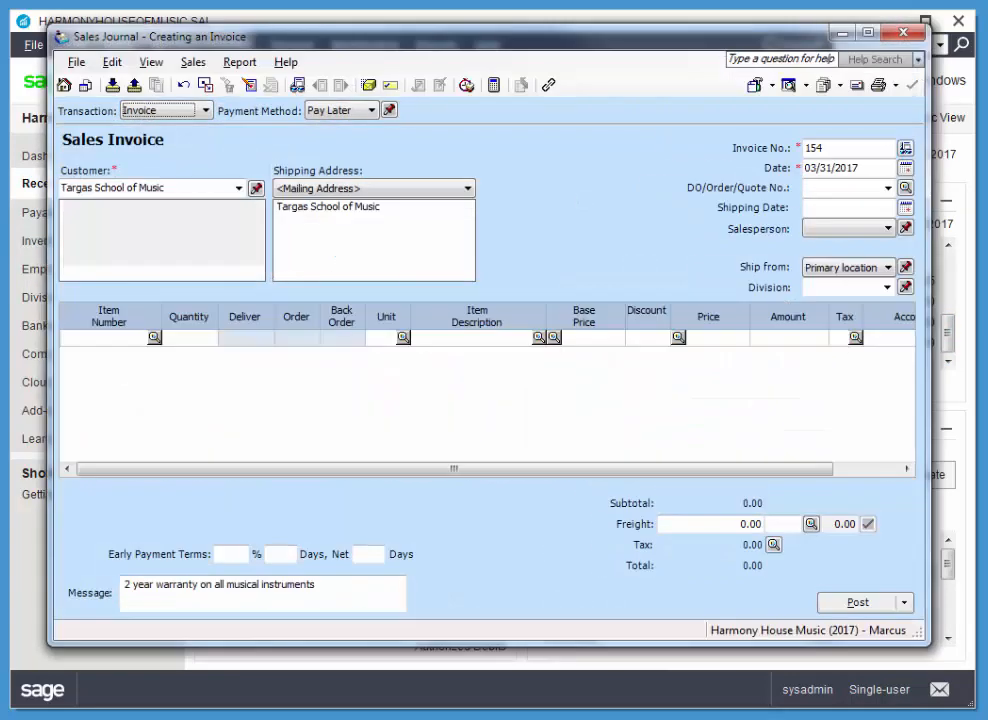
{"action": "left_click", "coordinate": [905, 168]}
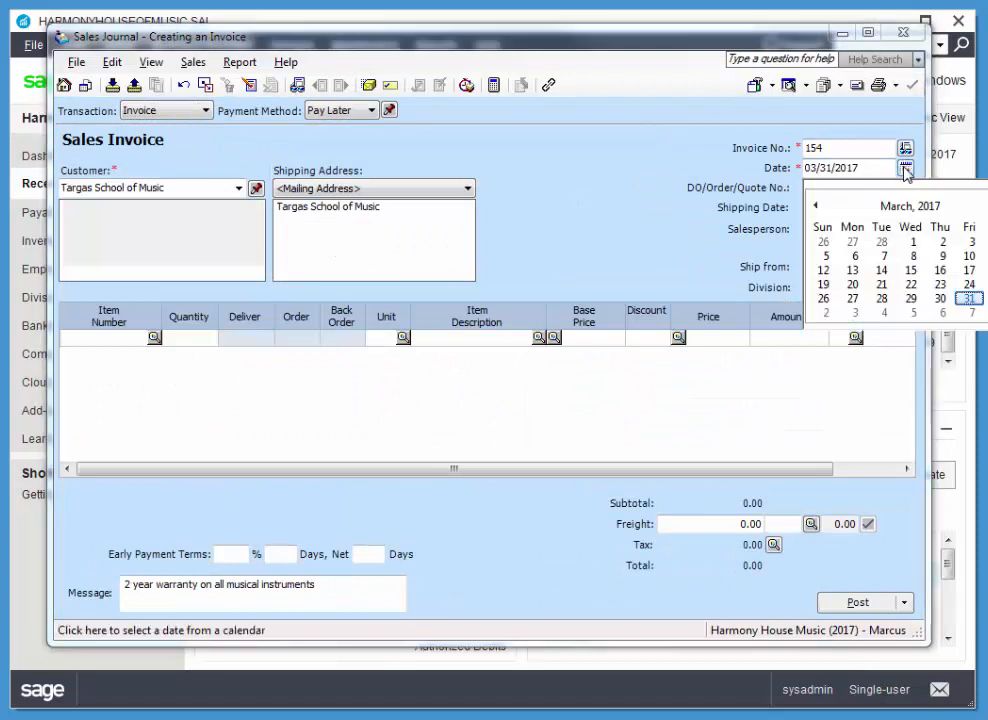
{"action": "left_click", "coordinate": [880, 299]}
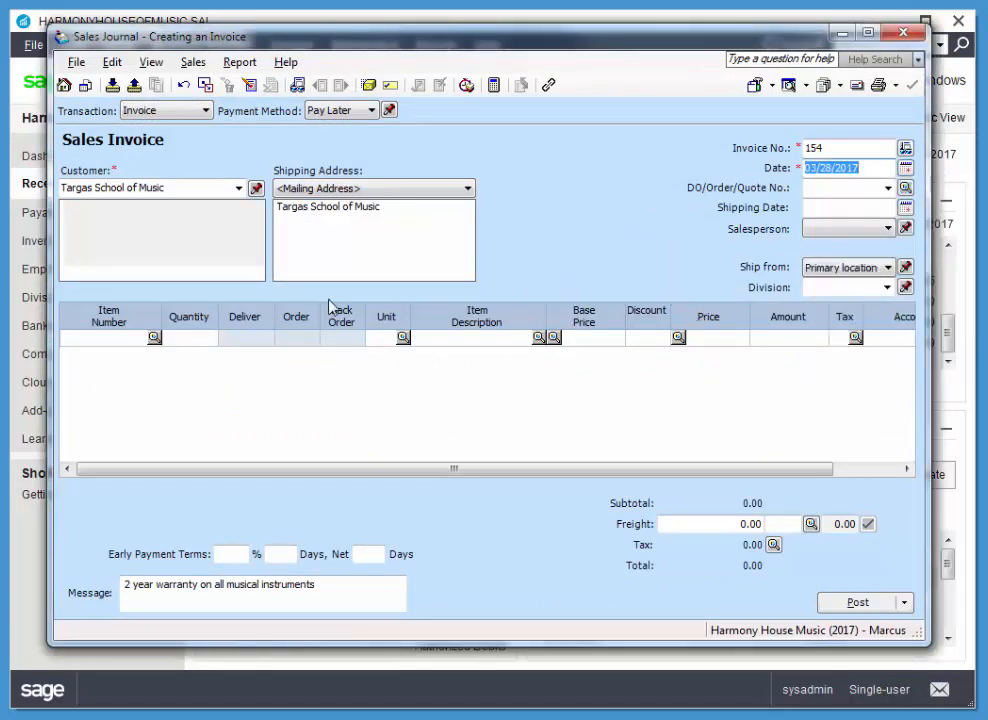
Add 3 units of item S-122 Yamaha Silent Practice Violin to the sales invoice with tax code GP - GST 5% PST 7%.
{"action": "left_click", "coordinate": [154, 339]}
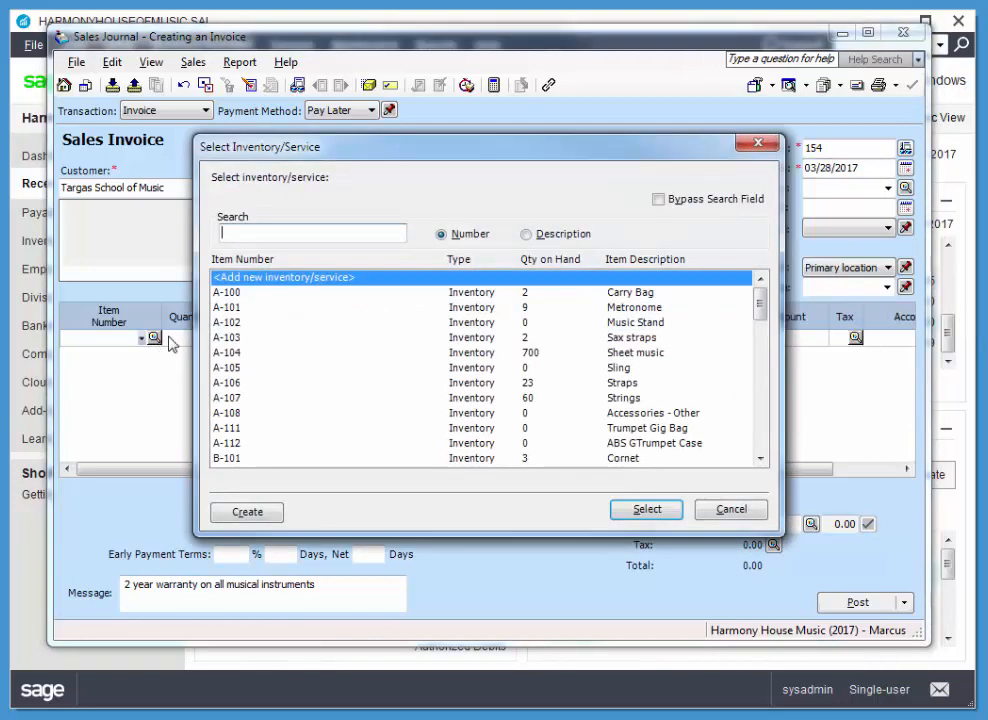
{"action": "left_click_drag", "start_coordinate": [762, 302], "coordinate": [760, 432]}
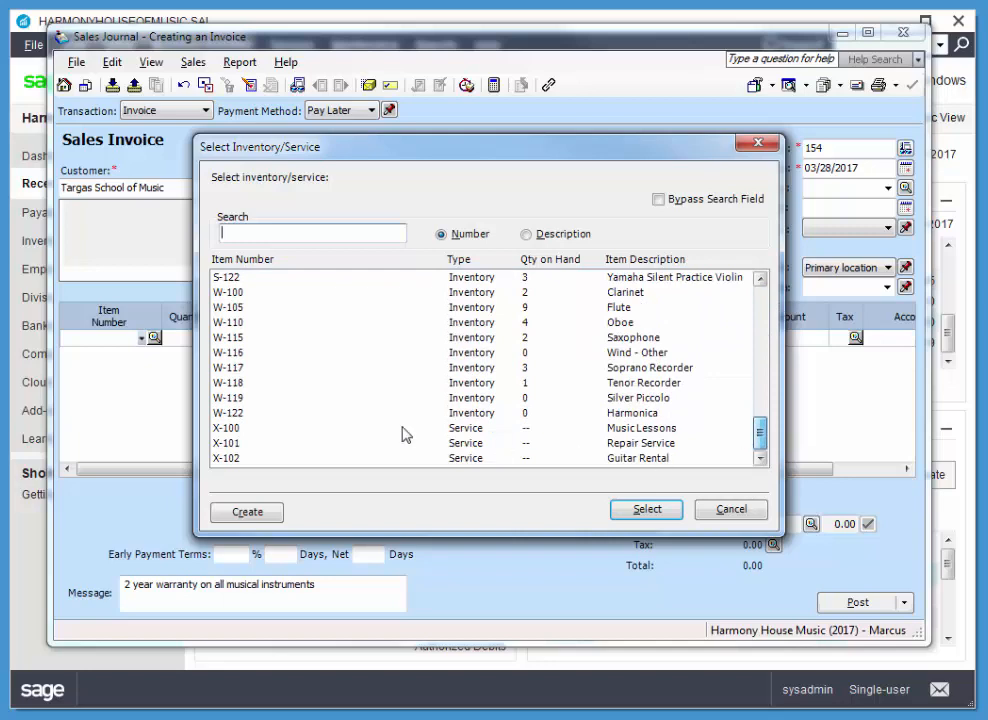
{"action": "left_click", "coordinate": [230, 280]}
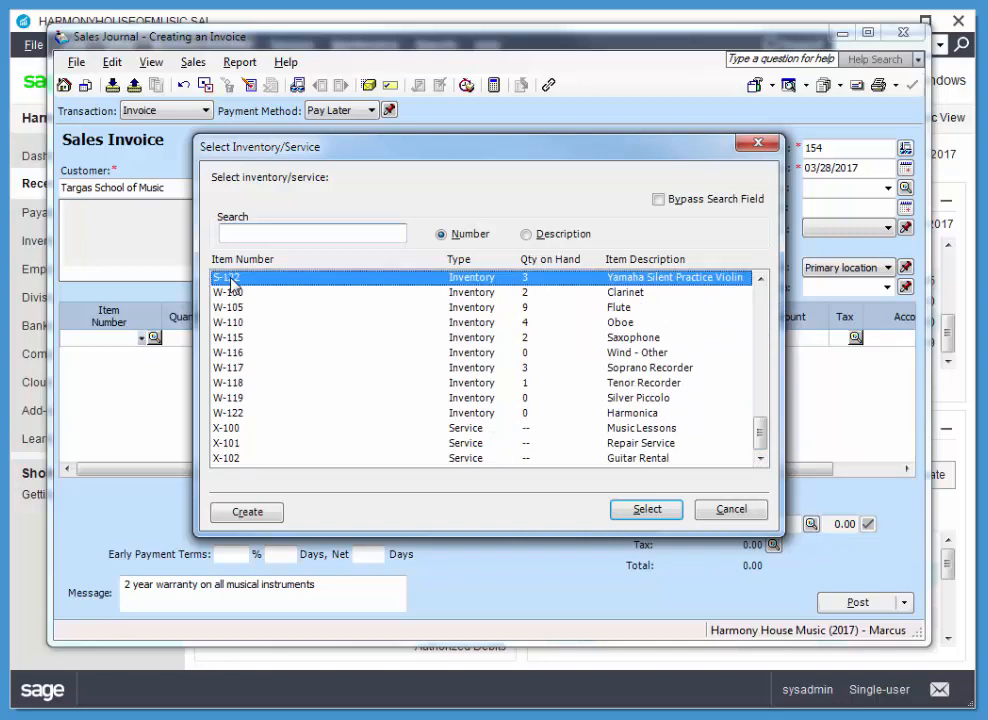
{"action": "left_click", "coordinate": [640, 513]}
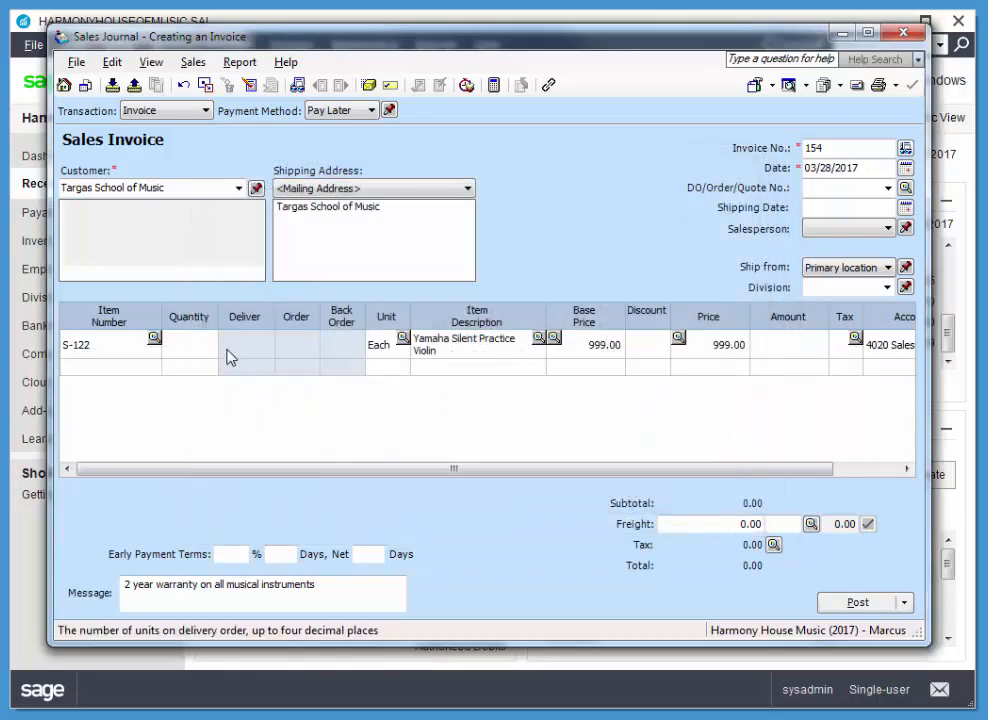
{"action": "key", "text": "Tab"}
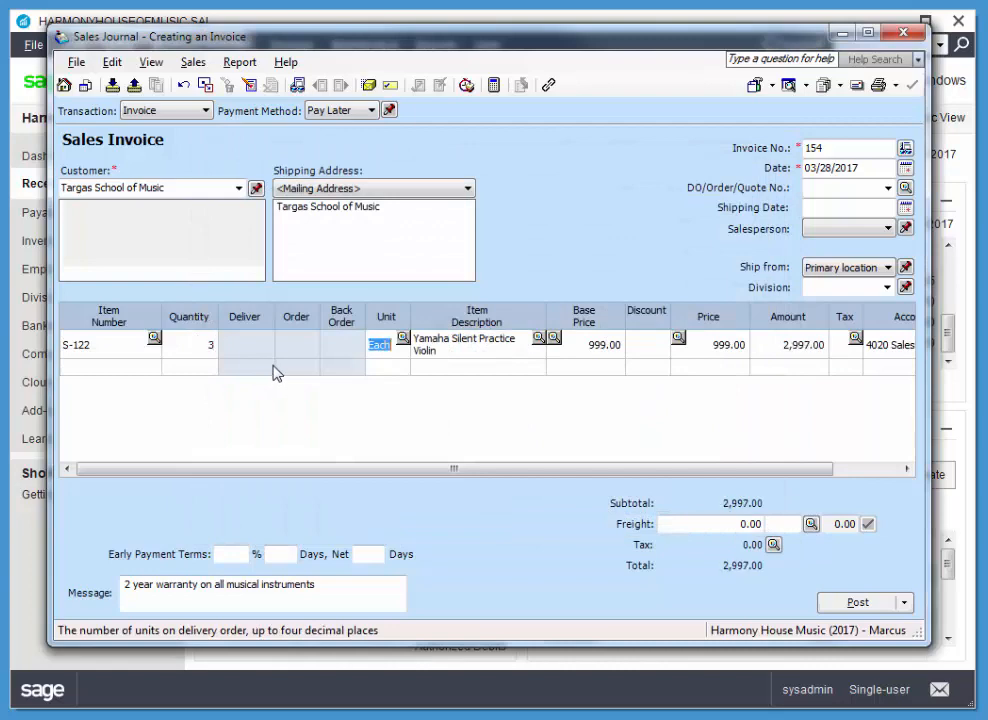
{"action": "double_click", "coordinate": [858, 345]}
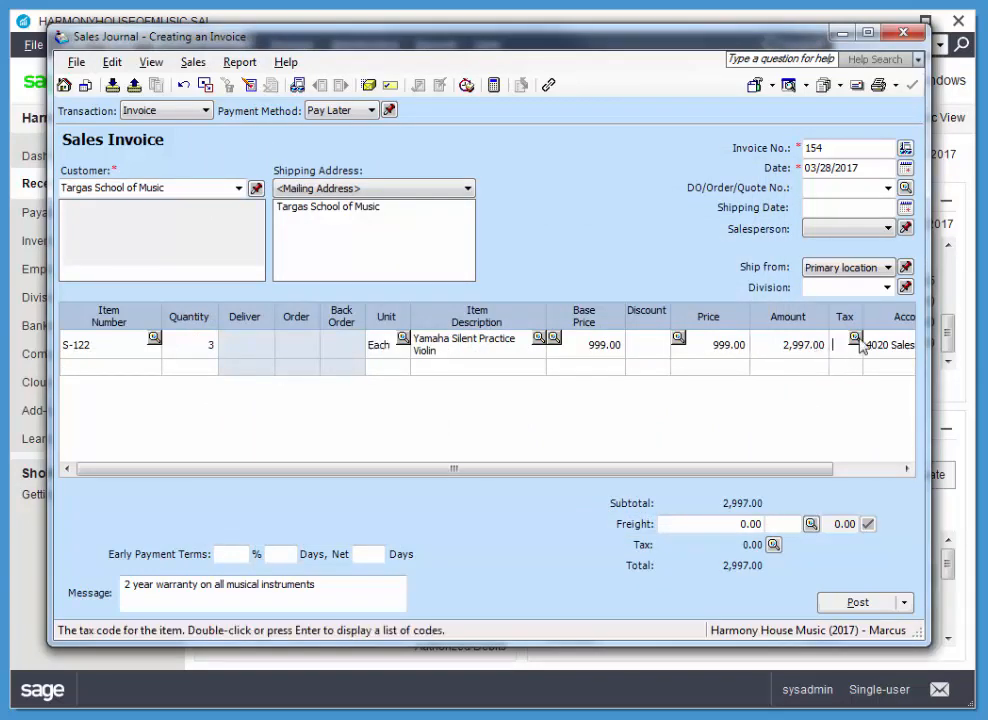
{"action": "double_click", "coordinate": [316, 325]}
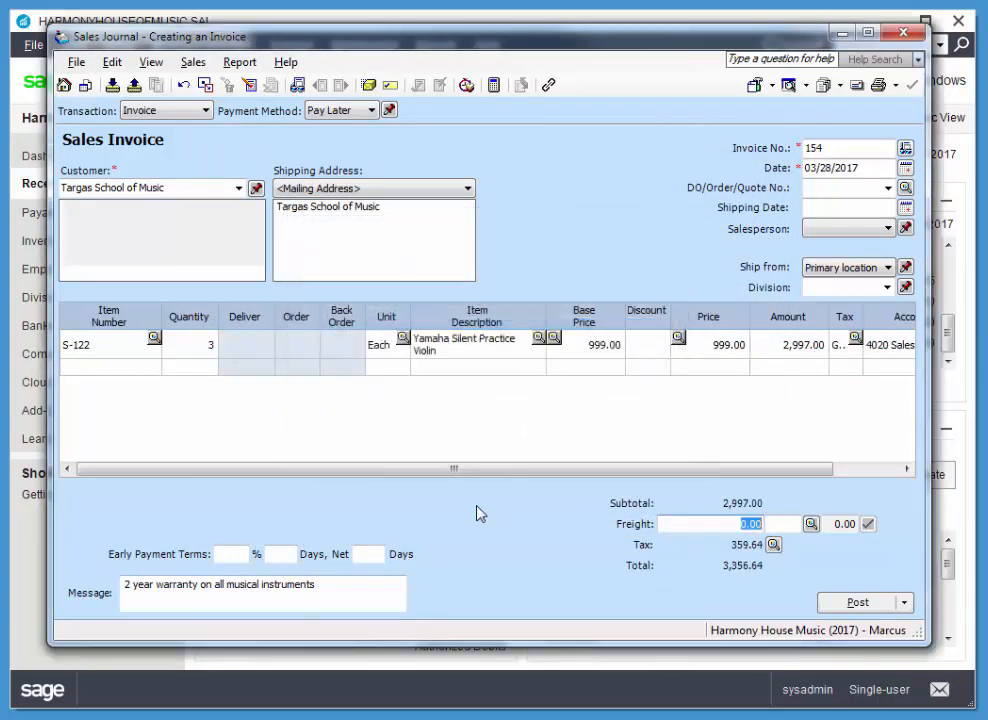
Set the sales invoice's early payment terms to 2% in 10 days, net 30 days.
{"action": "left_click", "coordinate": [228, 554]}
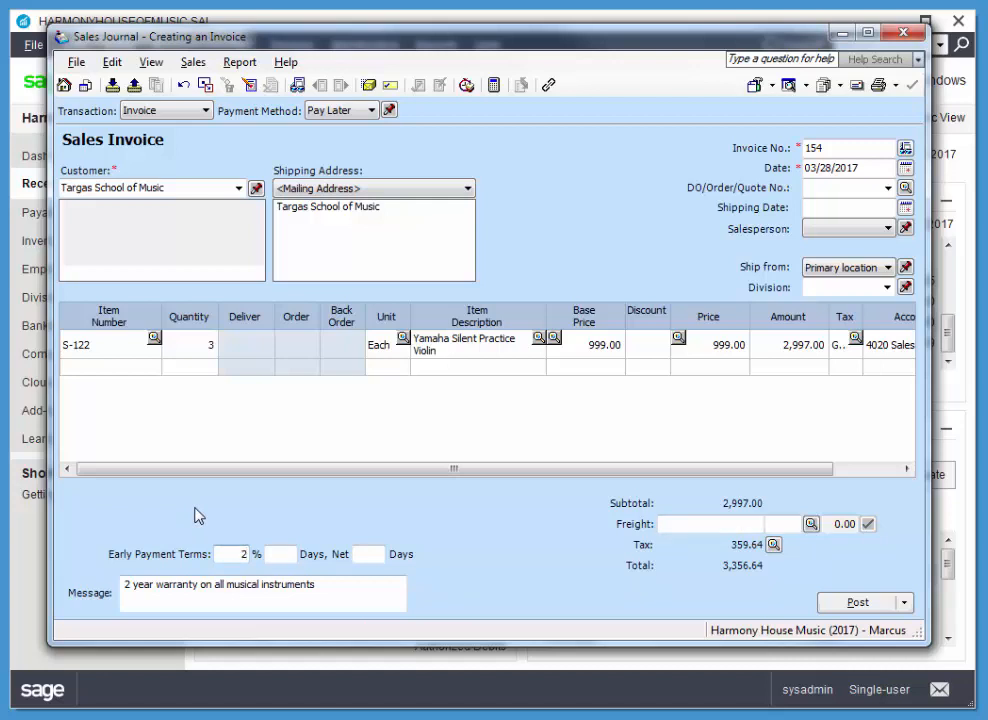
{"action": "type", "text": "21"}
{"action": "key", "text": "BackSpace"}
{"action": "key", "text": "Tab"}
{"action": "type", "text": "10"}
{"action": "key", "text": "Tab"}
{"action": "type", "text": "30"}
{"action": "key", "text": "Tab"}
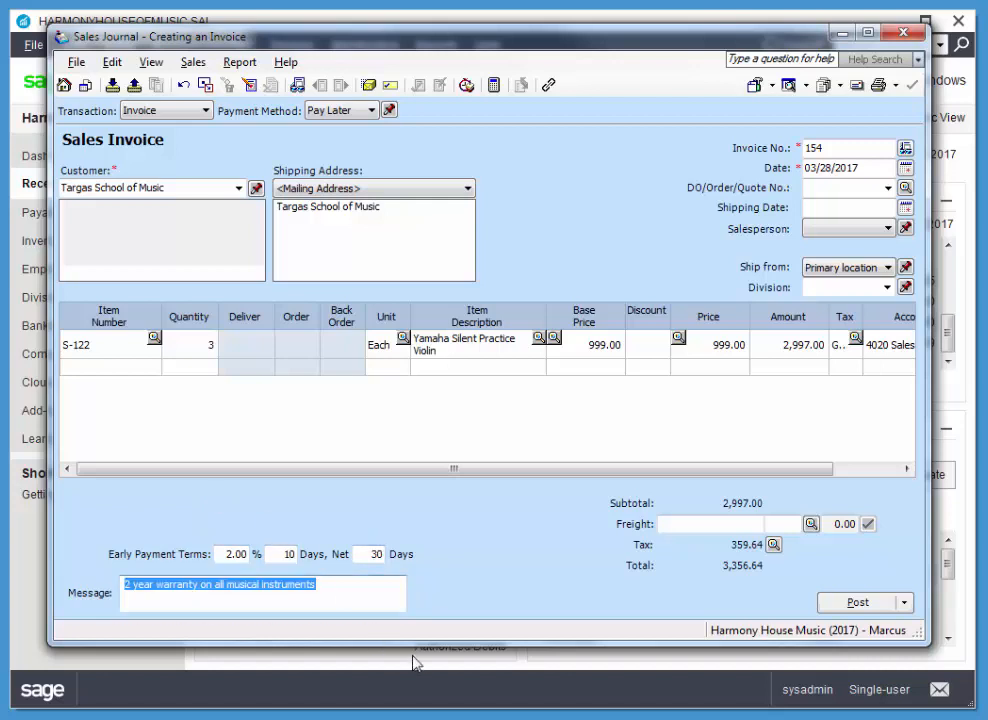
Post the sales invoice and close the Sales Journal.
{"action": "left_click", "coordinate": [858, 603]}
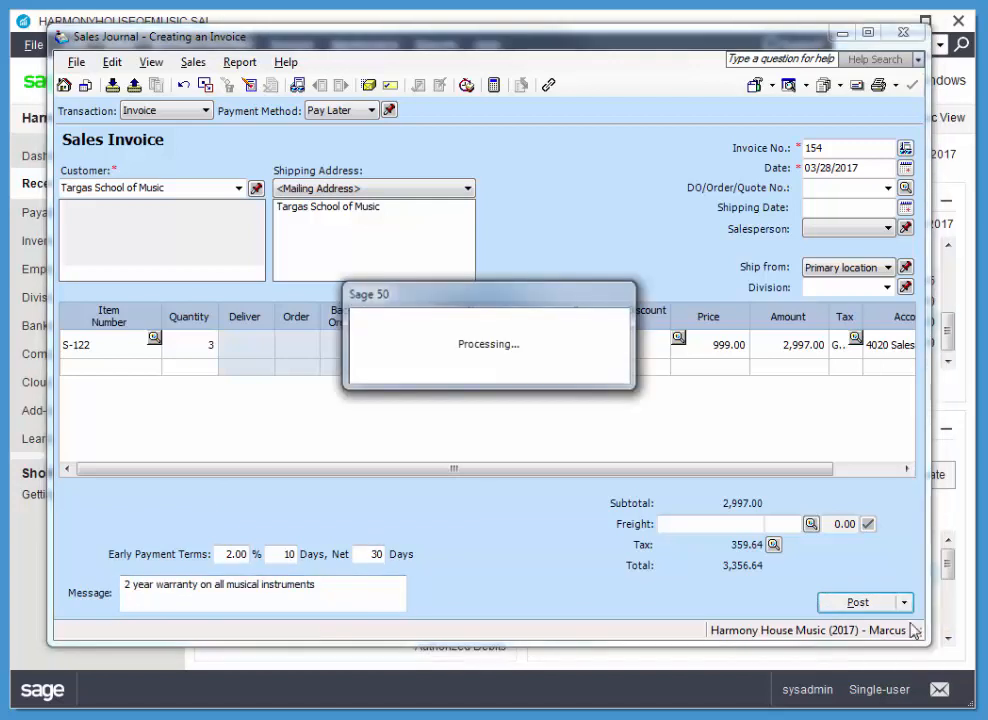
{"action": "left_click", "coordinate": [660, 395]}
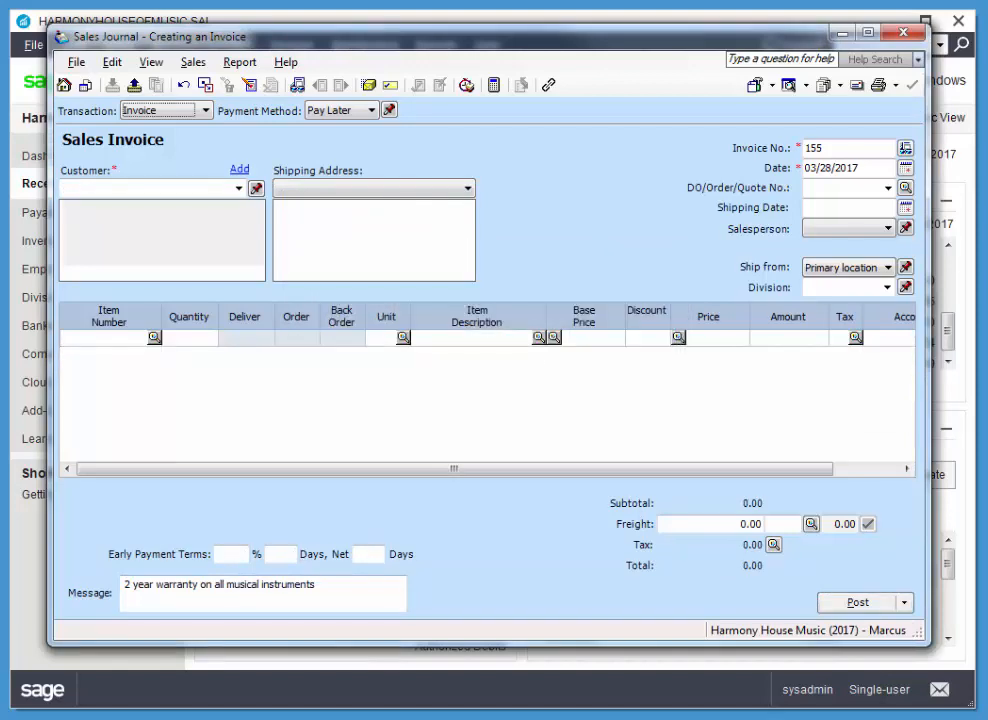
{"action": "left_click", "coordinate": [917, 38]}
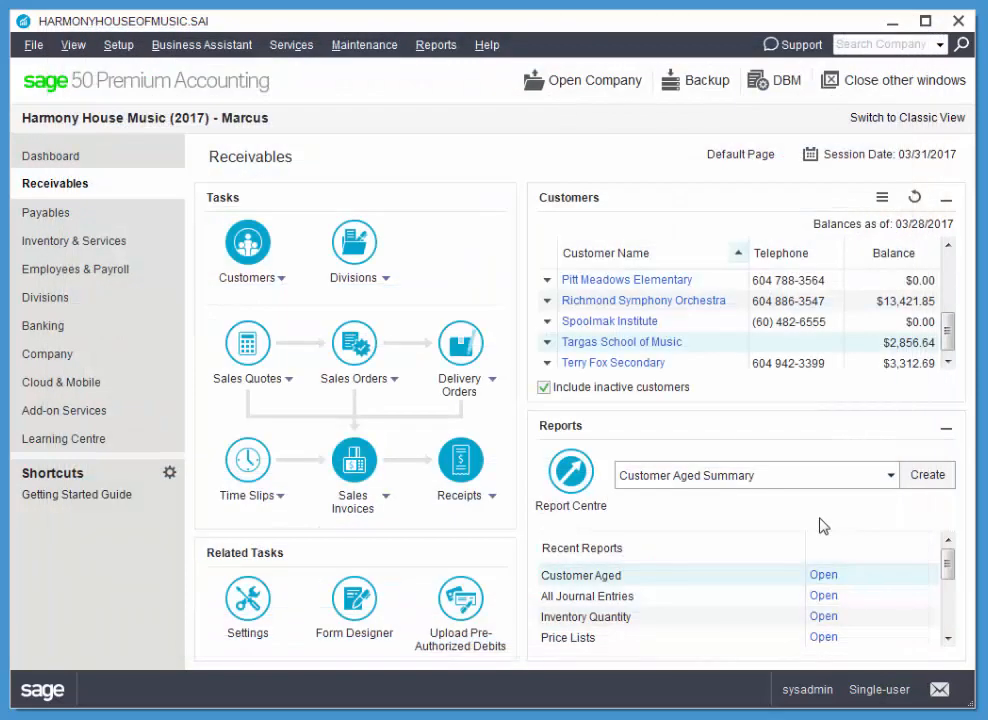
Start a payment receipt for Targas School of Music, enlarge the Receipts Journal window, and enter cheque number 87.
{"action": "left_click", "coordinate": [553, 343]}
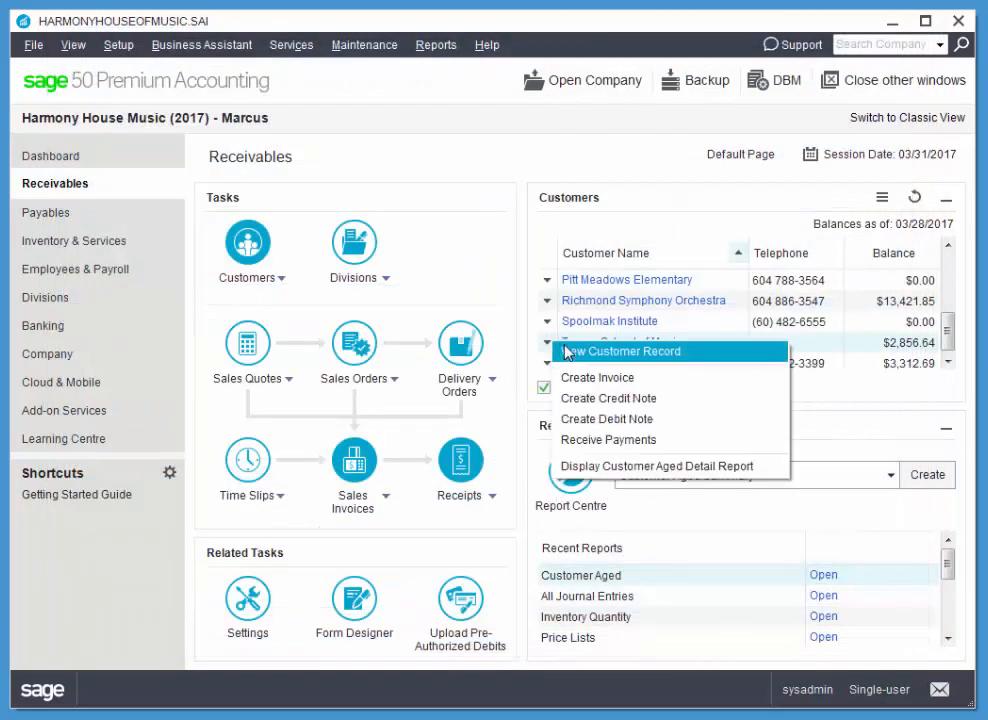
{"action": "left_click", "coordinate": [612, 440]}
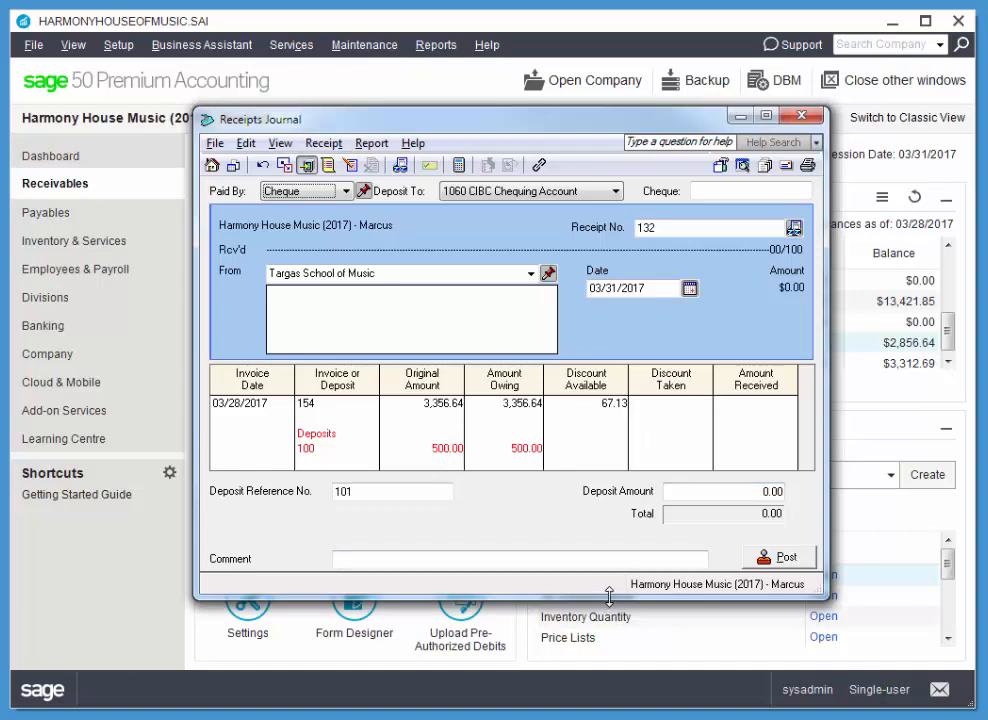
{"action": "left_click_drag", "start_coordinate": [608, 598], "coordinate": [607, 655]}
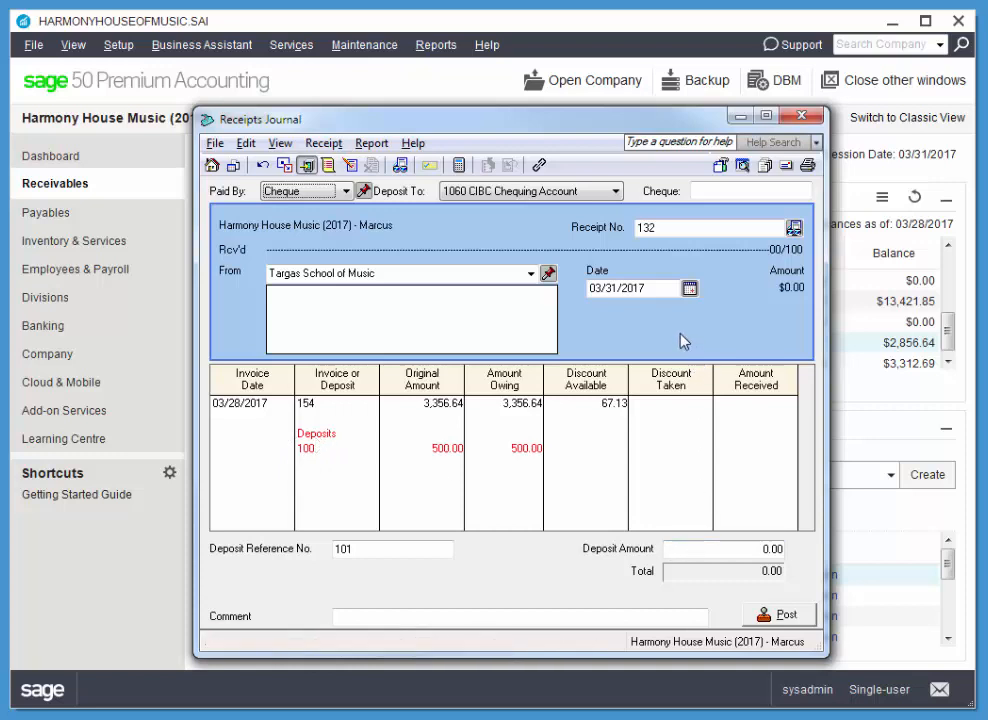
{"action": "left_click", "coordinate": [734, 189]}
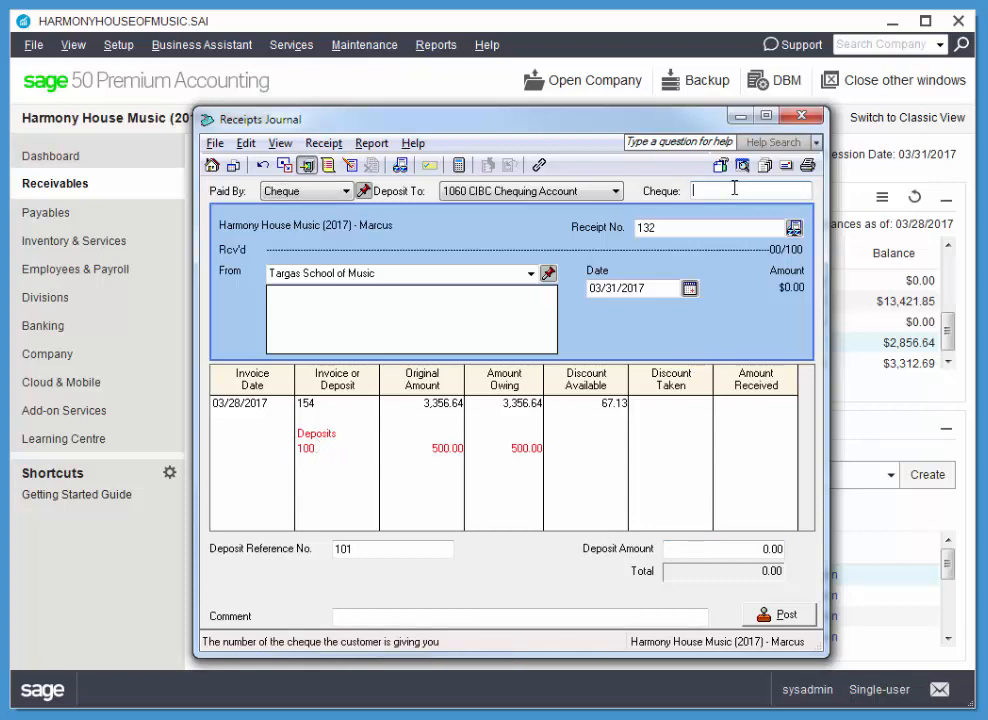
{"action": "type", "text": "87"}
{"action": "key", "text": "Tab"}
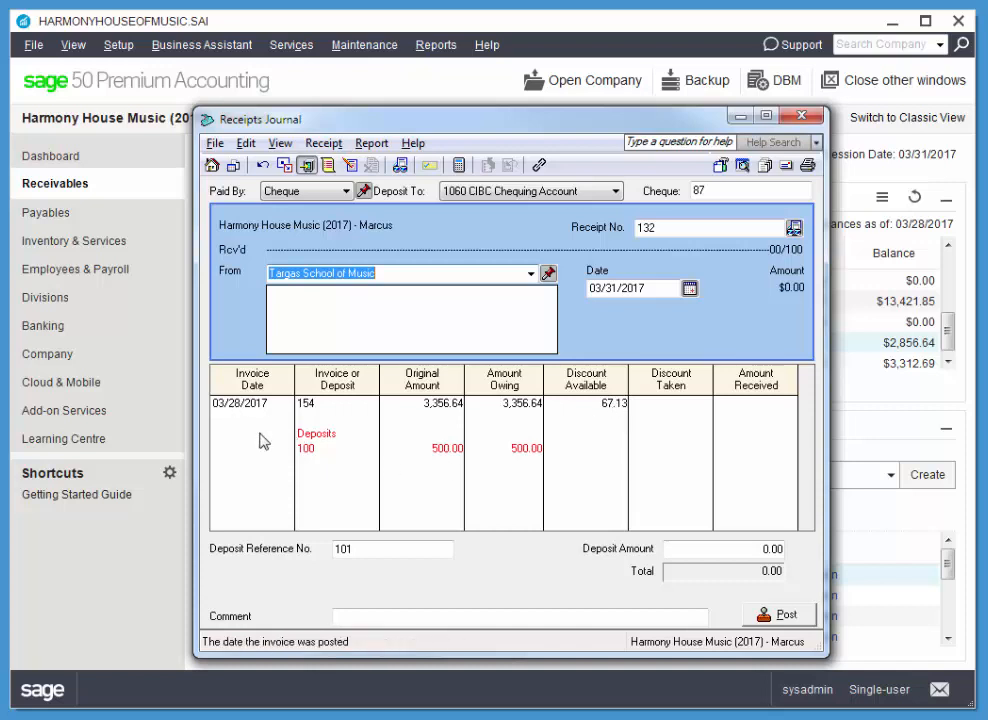
Accept the 67.13 discount and 3,289.51 payment on invoice 154, and apply the 500.00 deposit to the receipt.
{"action": "left_click", "coordinate": [668, 408]}
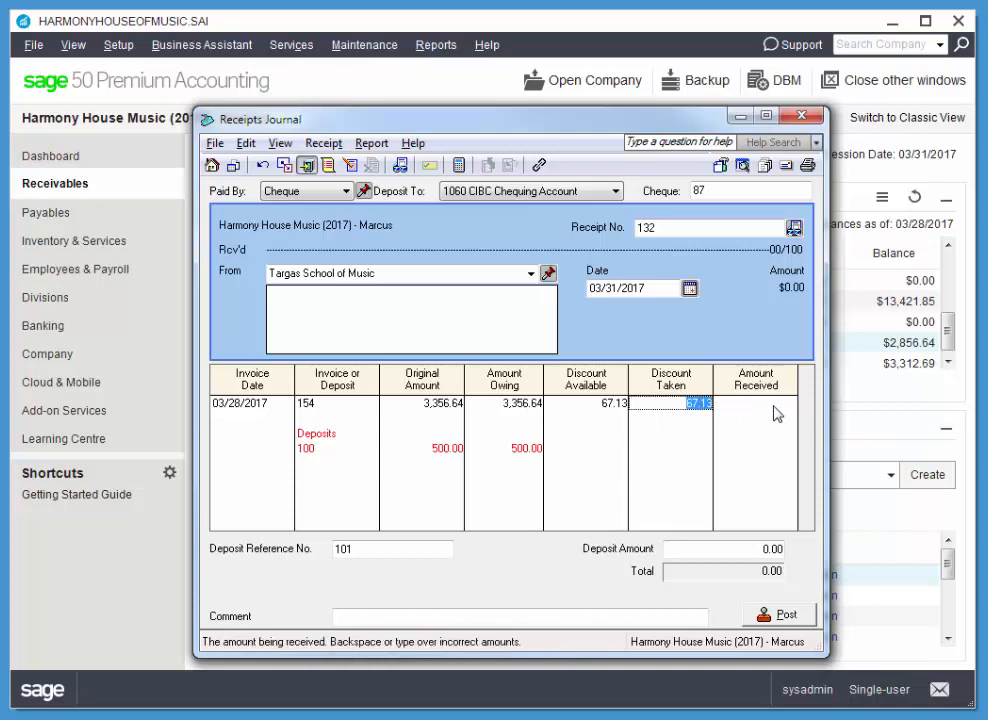
{"action": "key", "text": "Tab"}
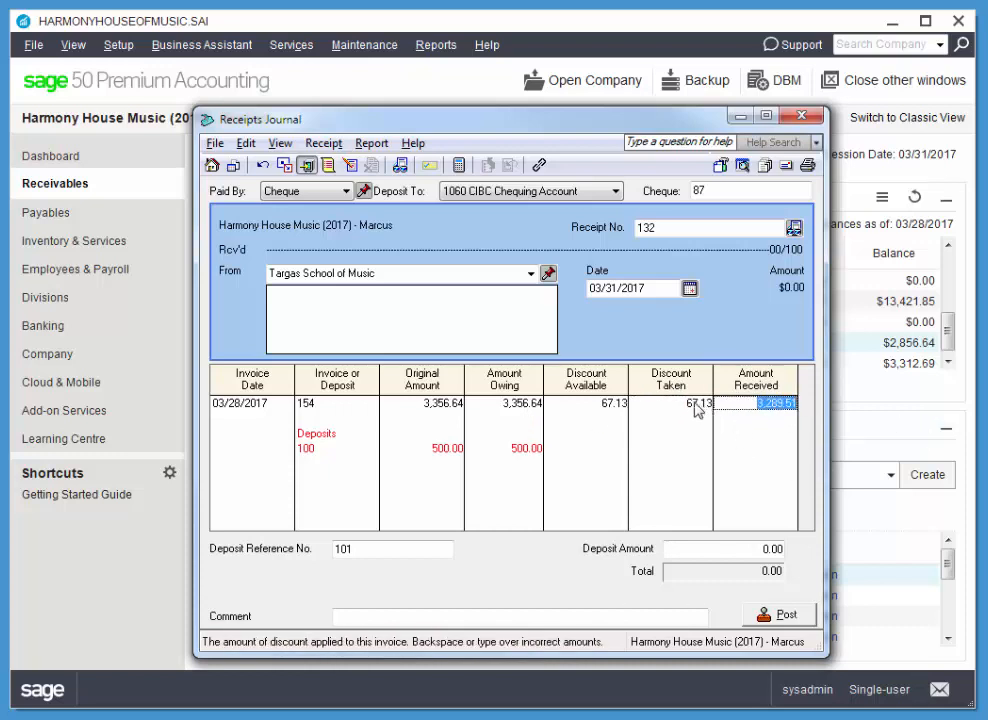
{"action": "key", "text": "Tab"}
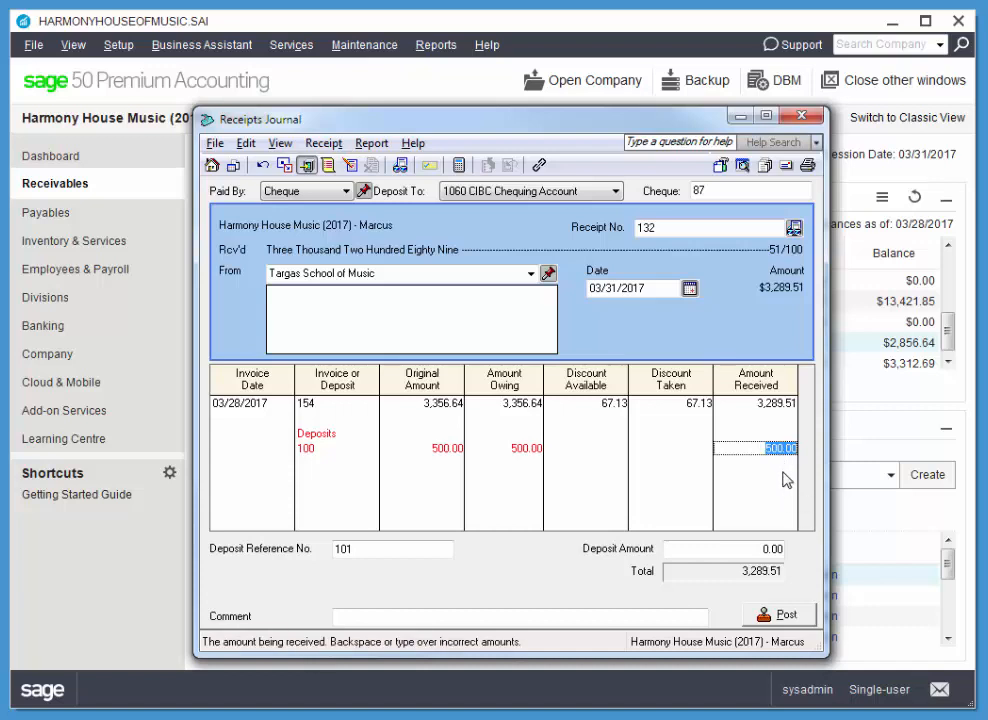
{"action": "key", "text": "Tab"}
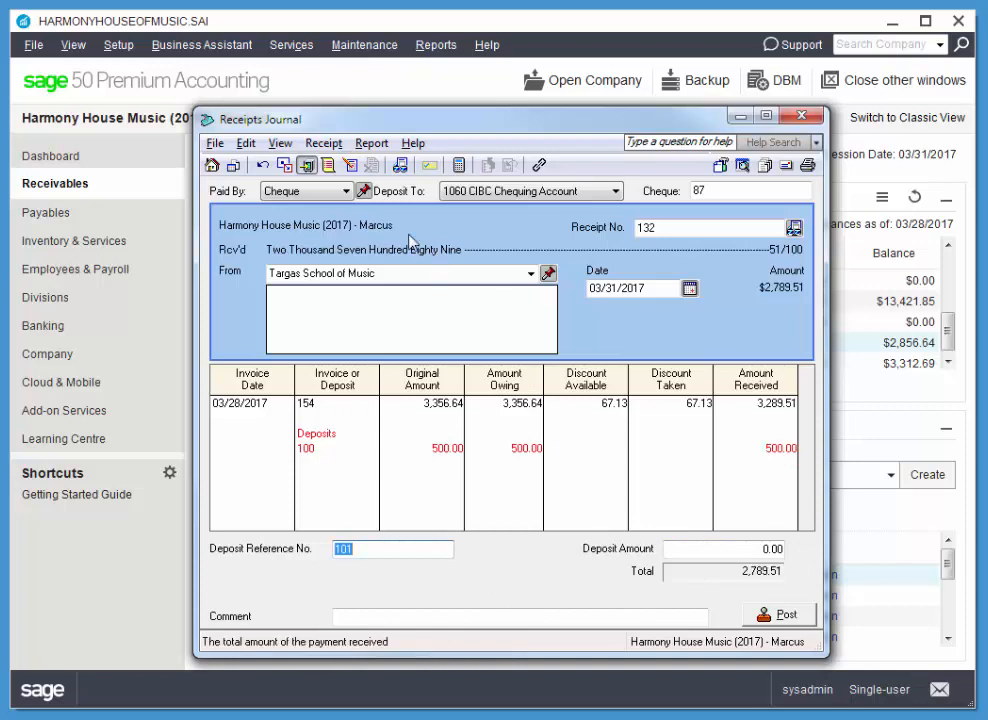
{"action": "key", "text": "Tab"}
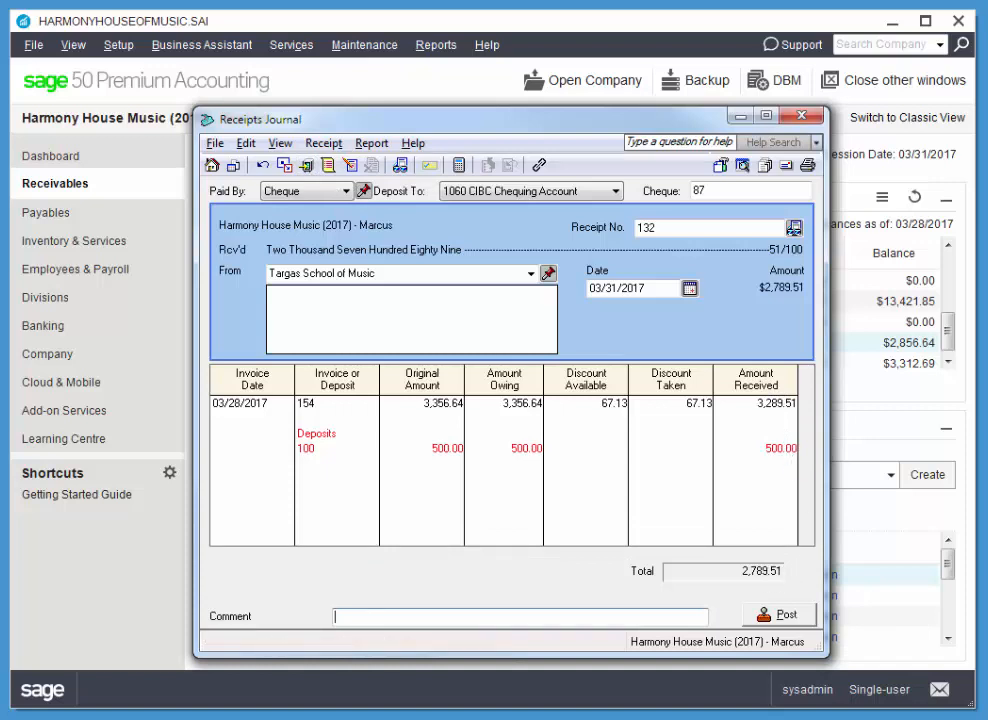
Review the Receipts Journal entry's debits and credits for the Targas School of Music receipt before posting.
{"action": "left_click", "coordinate": [371, 143]}
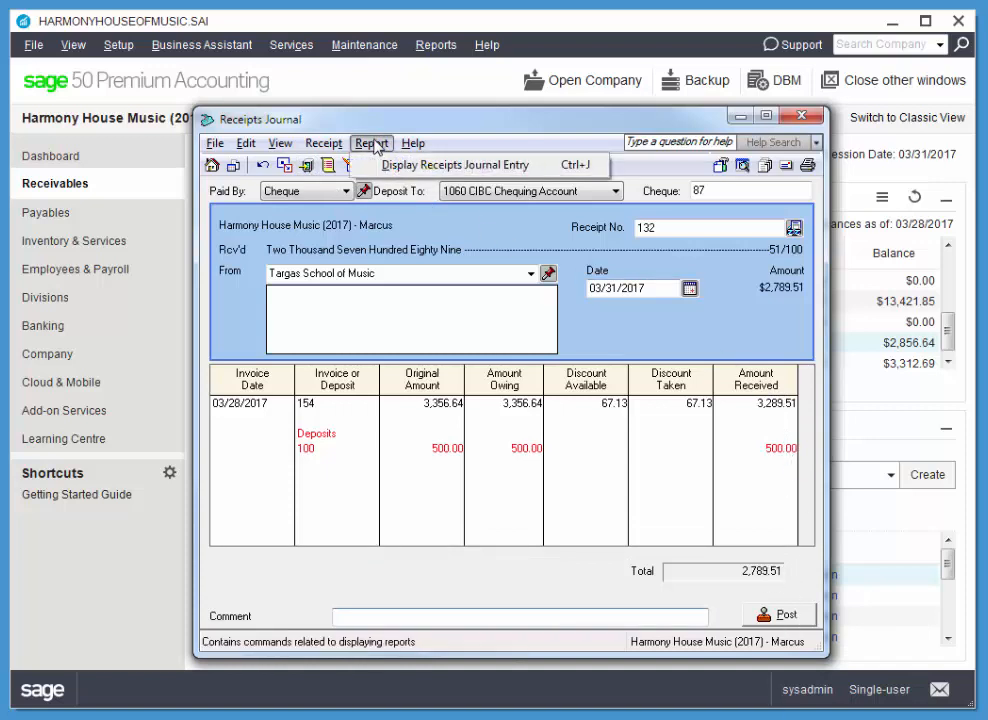
{"action": "left_click", "coordinate": [392, 166]}
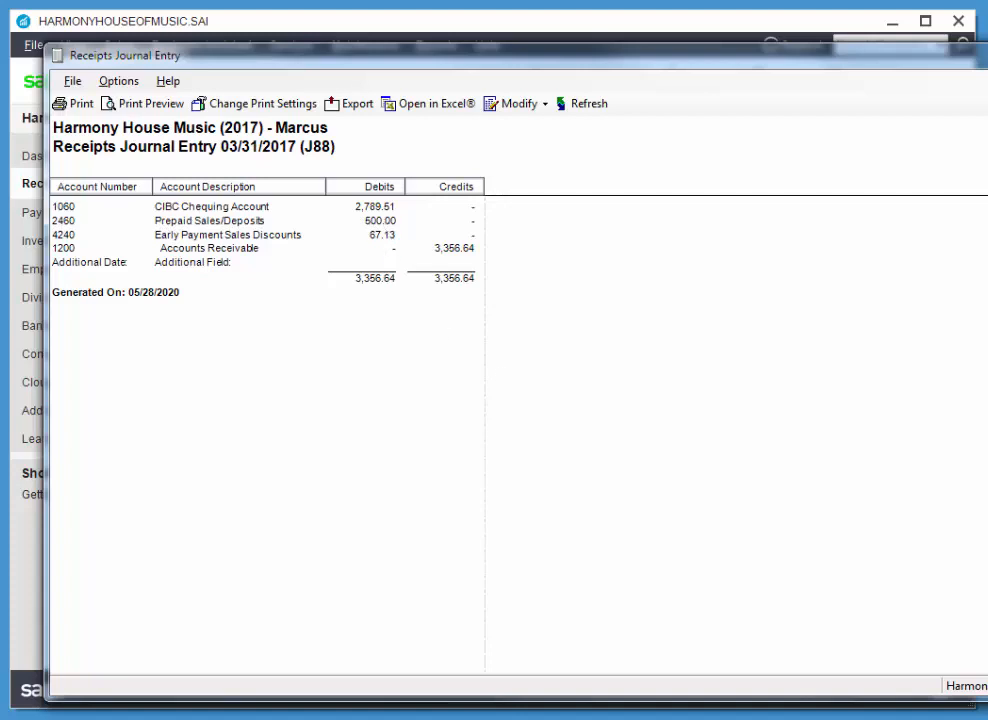
{"action": "key", "text": "alt+F4"}
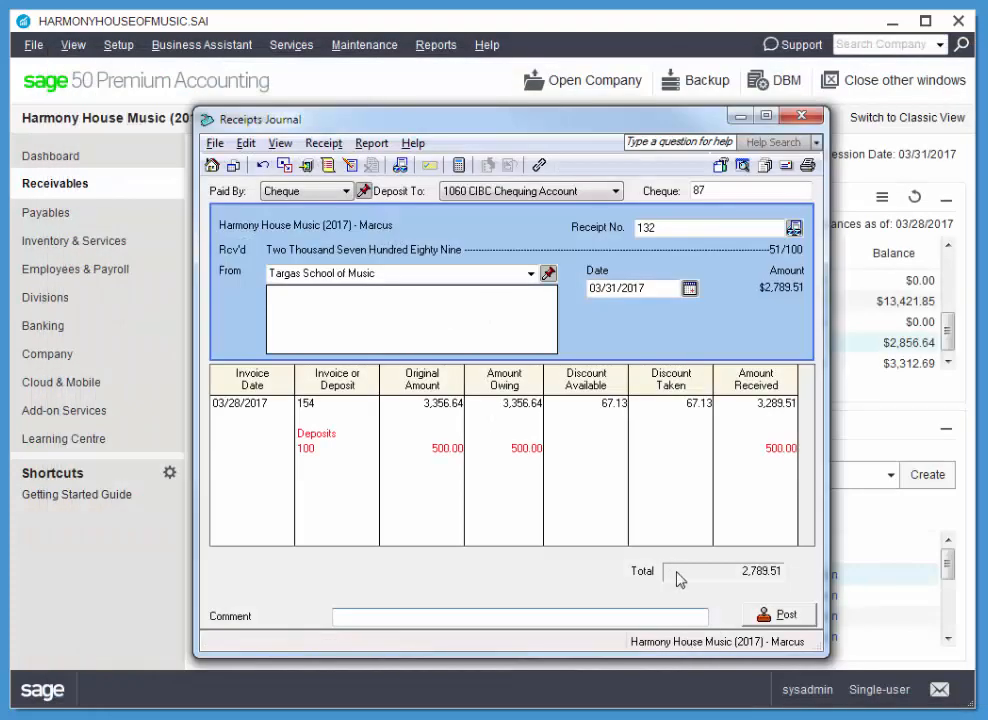
Post the Targas School of Music receipt and close the Receipts Journal.
{"action": "left_click", "coordinate": [781, 616]}
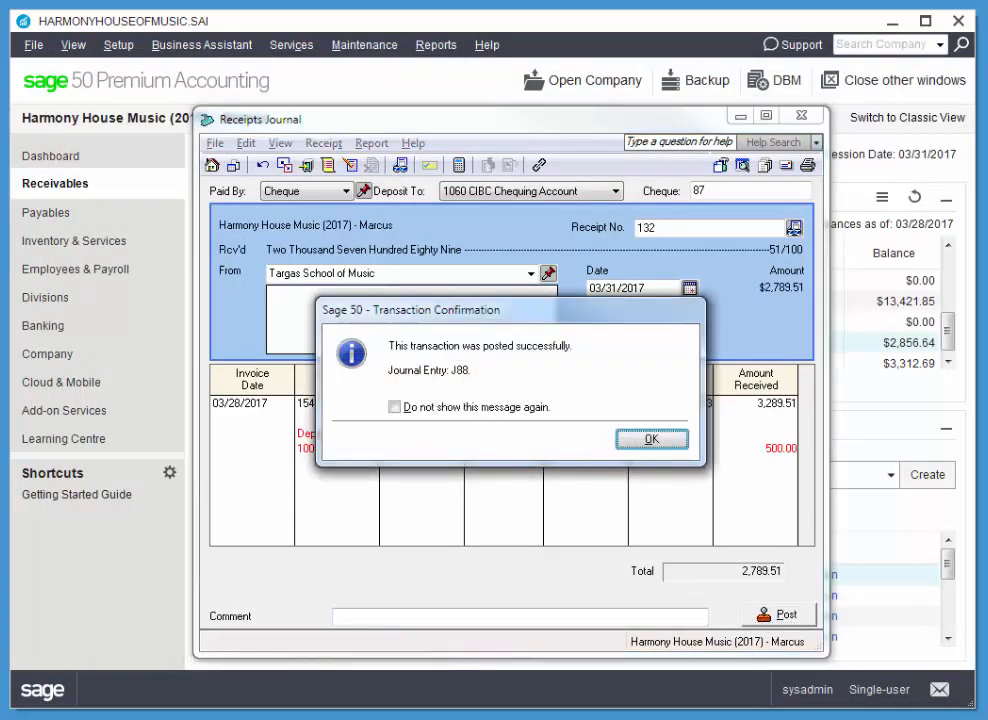
{"action": "left_click", "coordinate": [655, 440]}
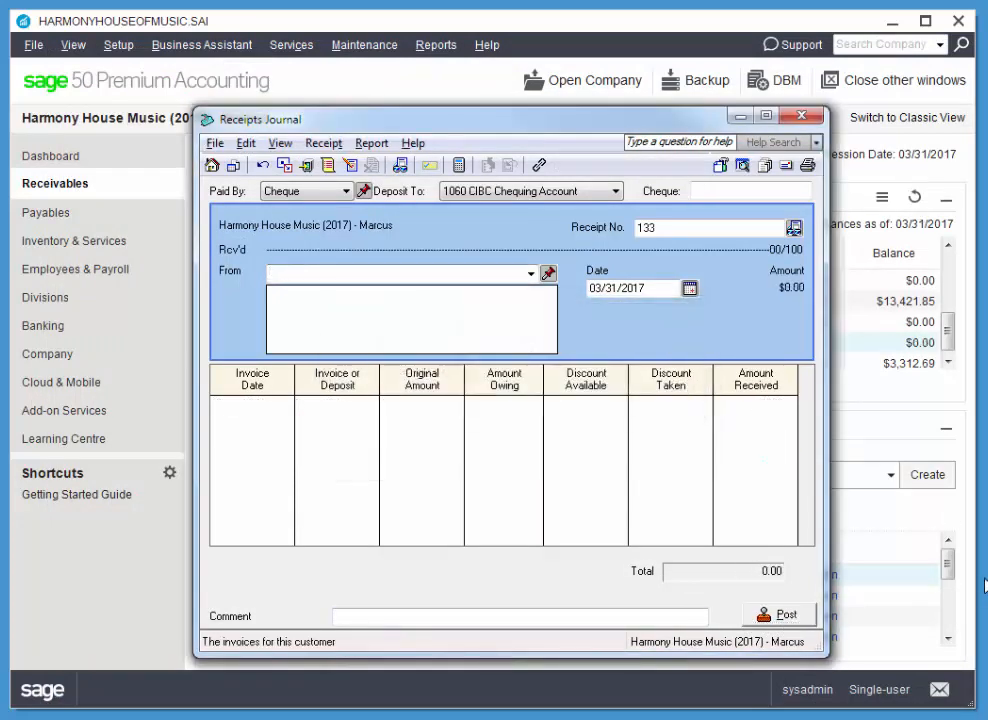
{"action": "left_click", "coordinate": [801, 116]}
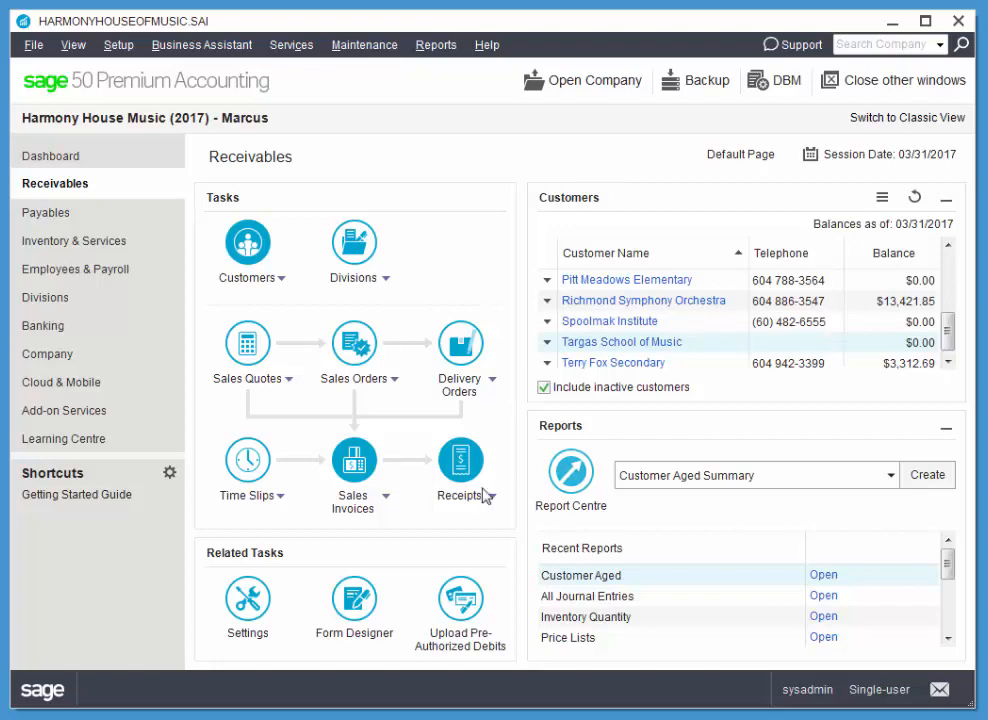
Start a sales invoice for Daily Counter Sales, paid by Cash from account 1020 Cash for Deposit.
{"action": "left_click", "coordinate": [363, 464]}
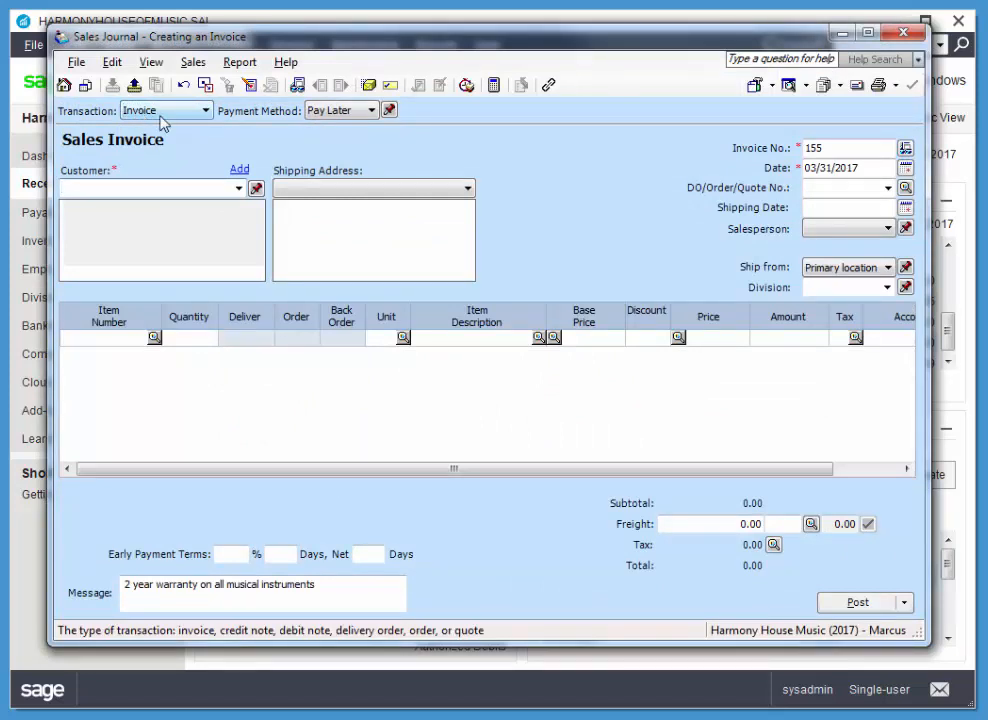
{"action": "left_click", "coordinate": [237, 189]}
{"action": "left_click", "coordinate": [130, 254]}
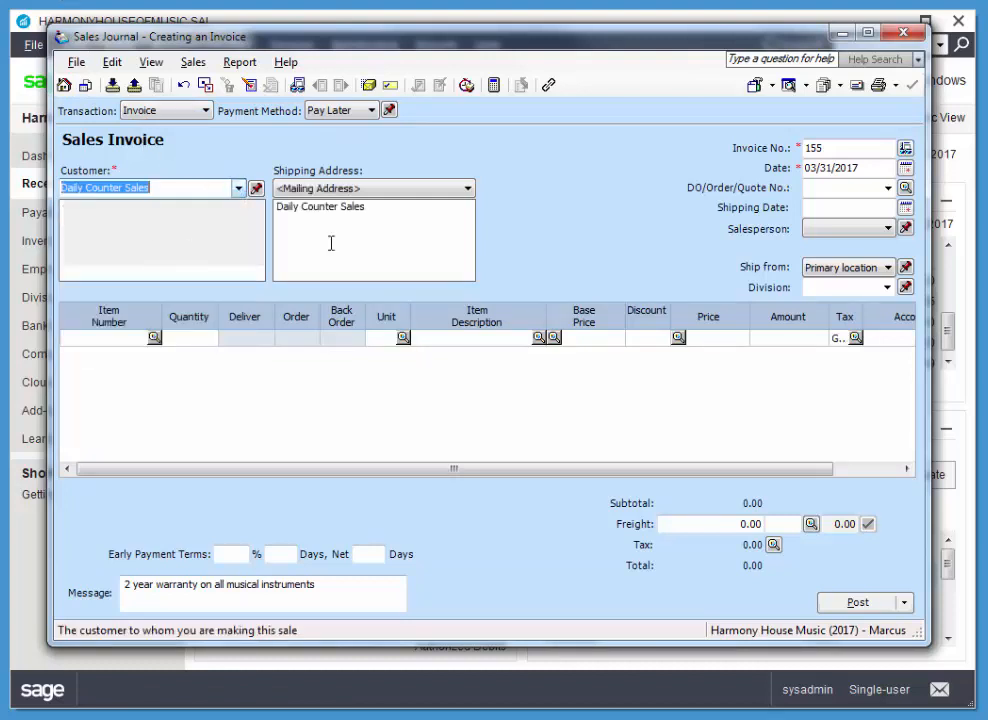
{"action": "left_click", "coordinate": [371, 110]}
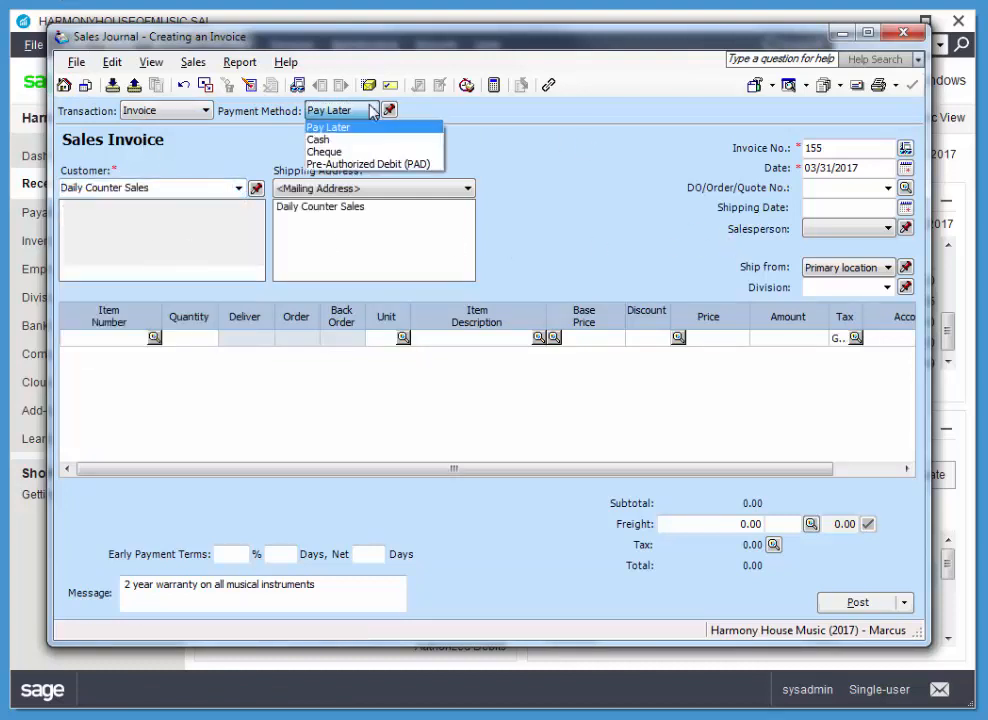
{"action": "left_click", "coordinate": [340, 140]}
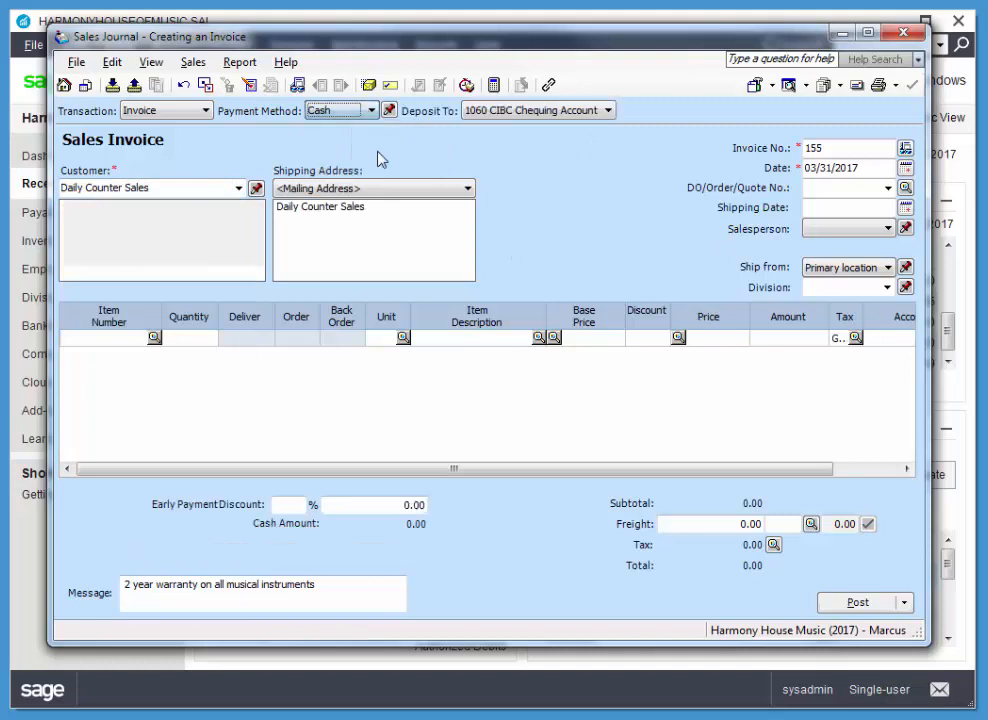
{"action": "left_click", "coordinate": [519, 111]}
{"action": "left_click", "coordinate": [450, 126]}
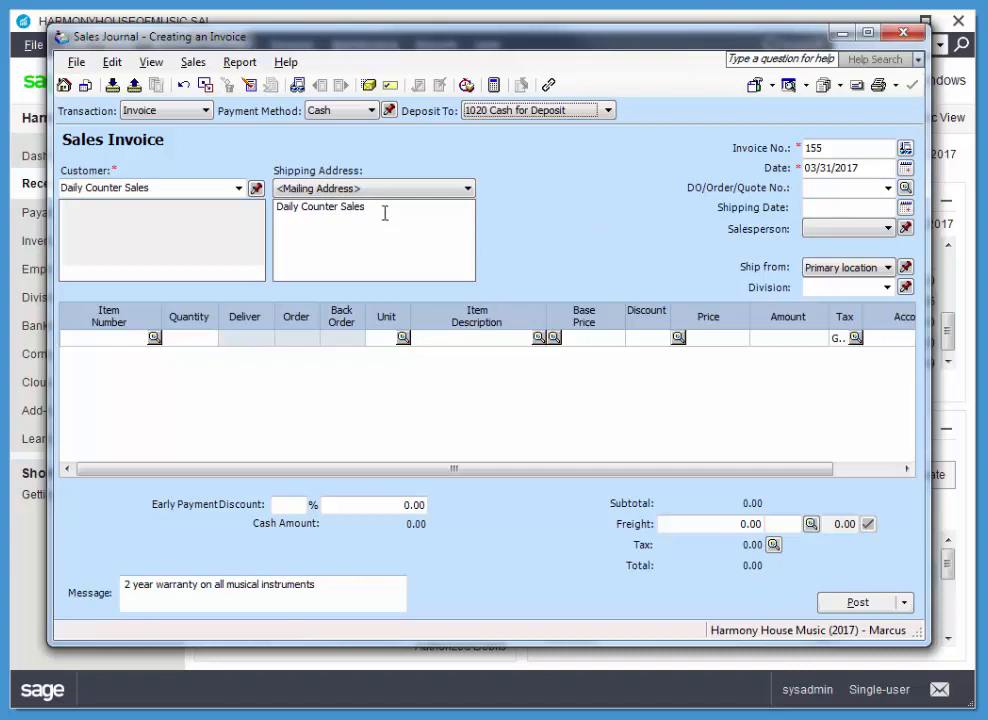
Replace the shipping address text with the returning customer's full name and phone number.
{"action": "left_click_drag", "start_coordinate": [340, 206], "coordinate": [277, 206]}
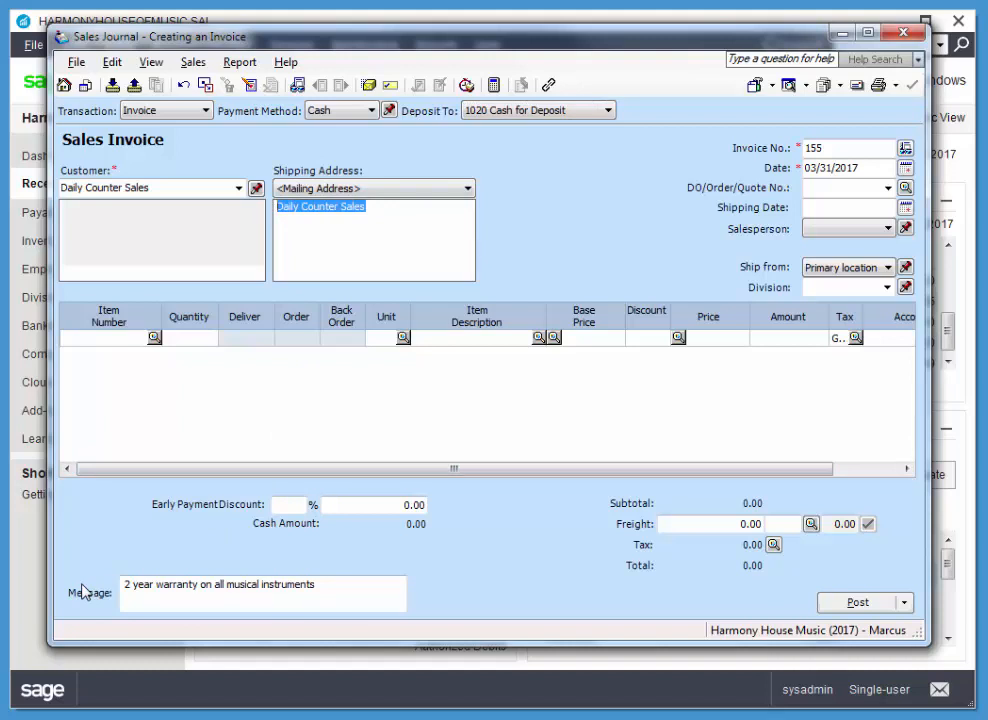
{"action": "type", "text": "J"}
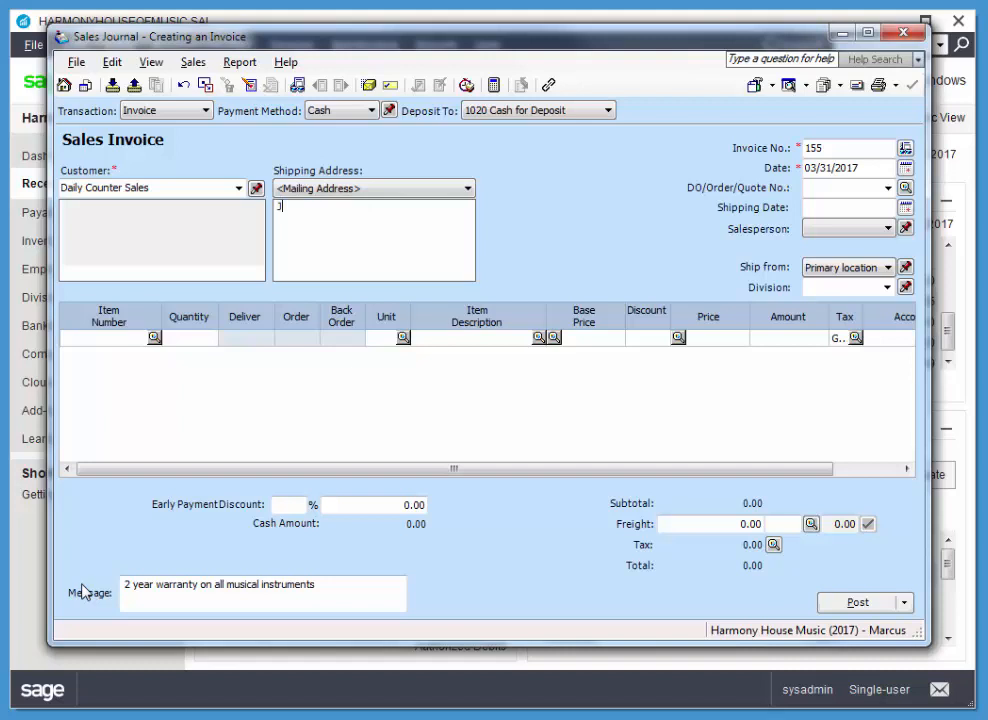
{"action": "type", "text": "im Barker"}
{"action": "key", "text": "Tab"}
{"action": "type", "text": "604"}
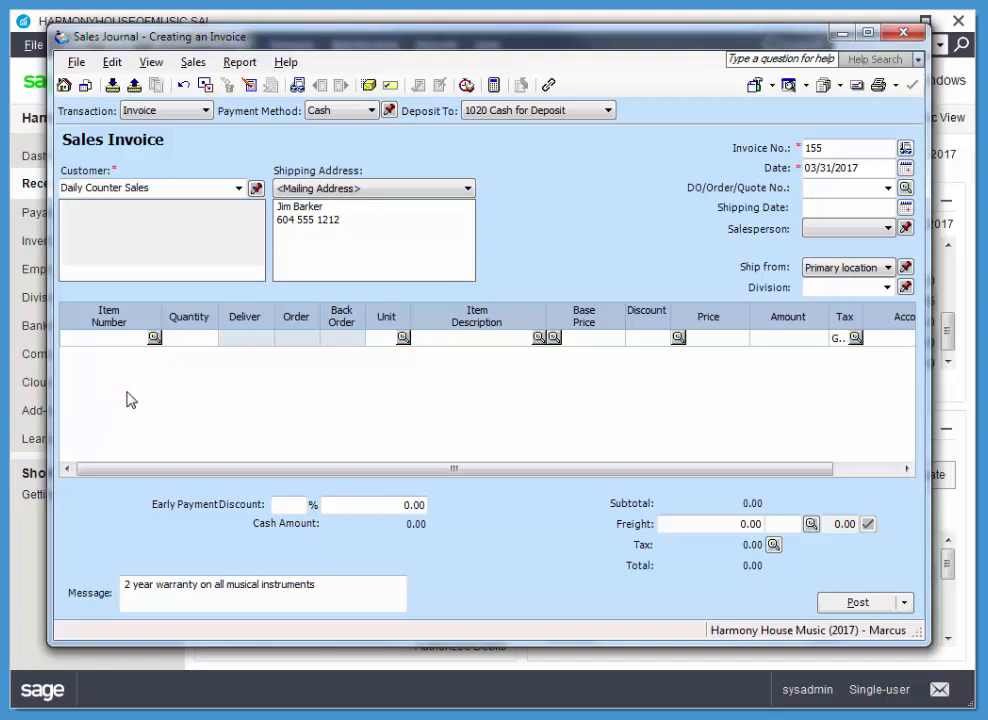
Add item S-117 Student Violin with quantity -1 and change the invoice message to "Cash refund on return".
{"action": "left_click", "coordinate": [155, 340]}
{"action": "left_click_drag", "start_coordinate": [770, 304], "coordinate": [782, 405]}
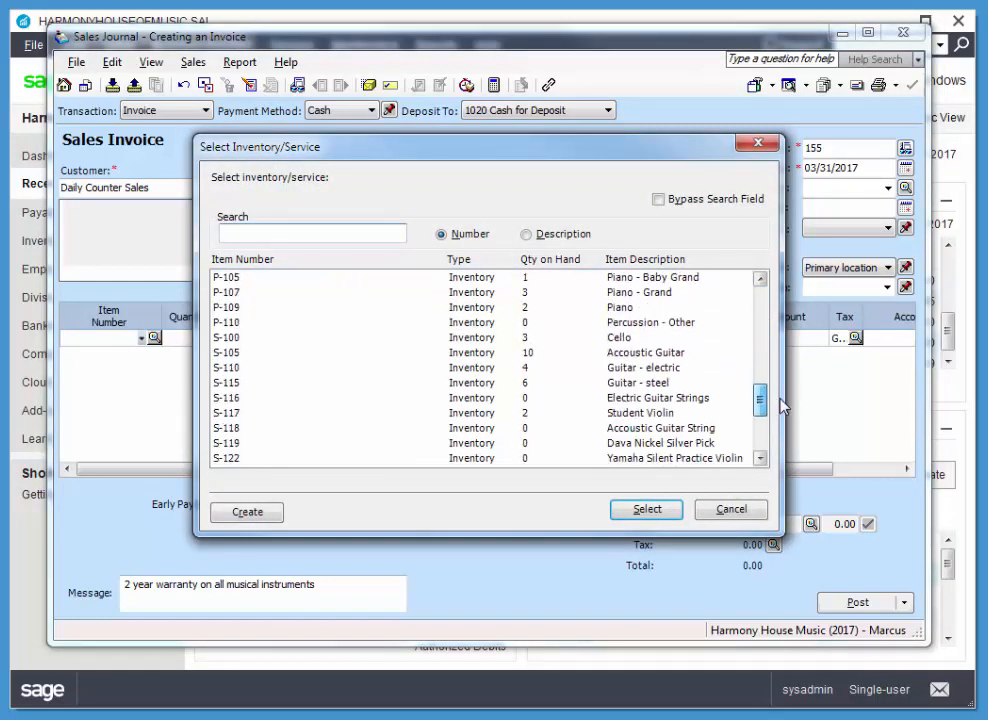
{"action": "left_click", "coordinate": [238, 412]}
{"action": "left_click", "coordinate": [636, 512]}
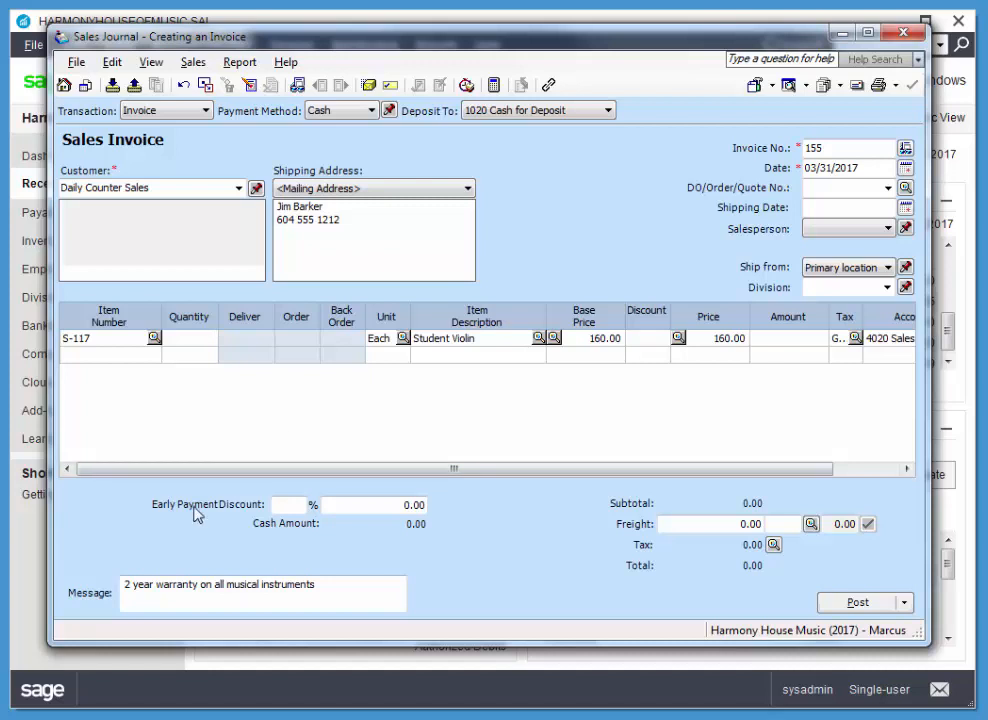
{"action": "key", "text": "Tab"}
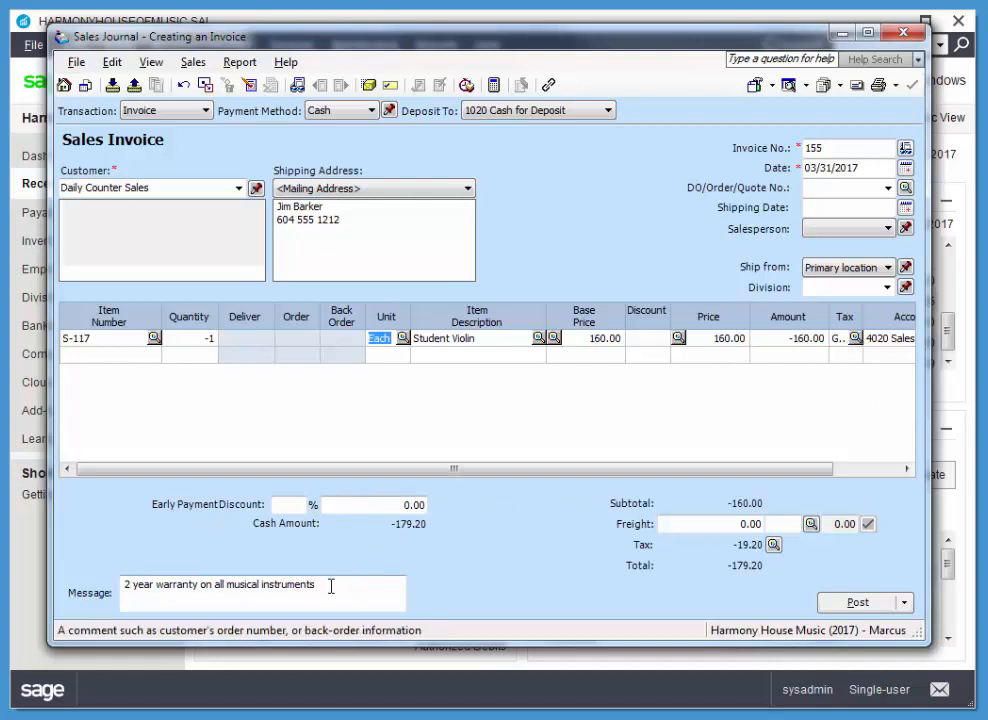
{"action": "left_click_drag", "start_coordinate": [317, 585], "coordinate": [138, 717]}
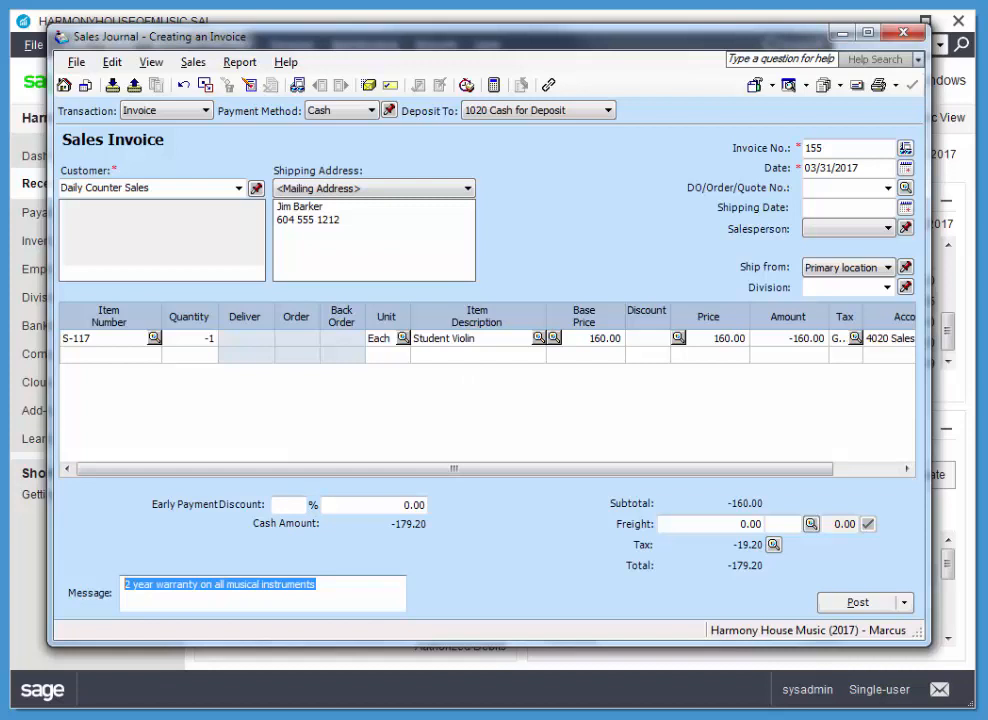
{"action": "type", "text": "Cash refund on return"}
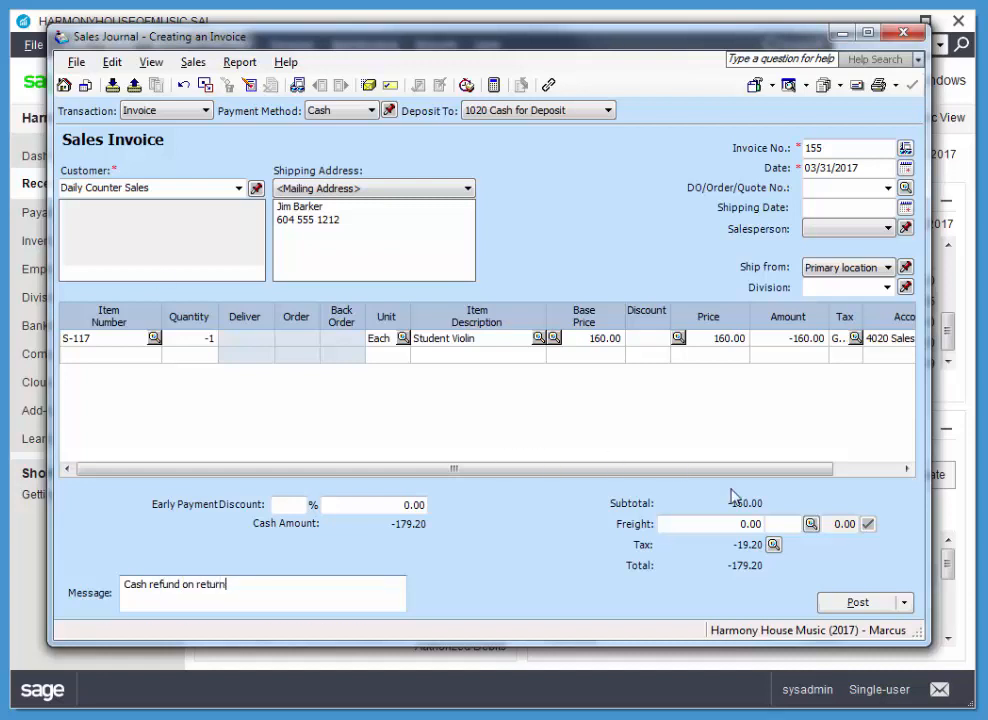
Post the cash refund invoice and close the Sales Journal.
{"action": "left_click", "coordinate": [871, 605]}
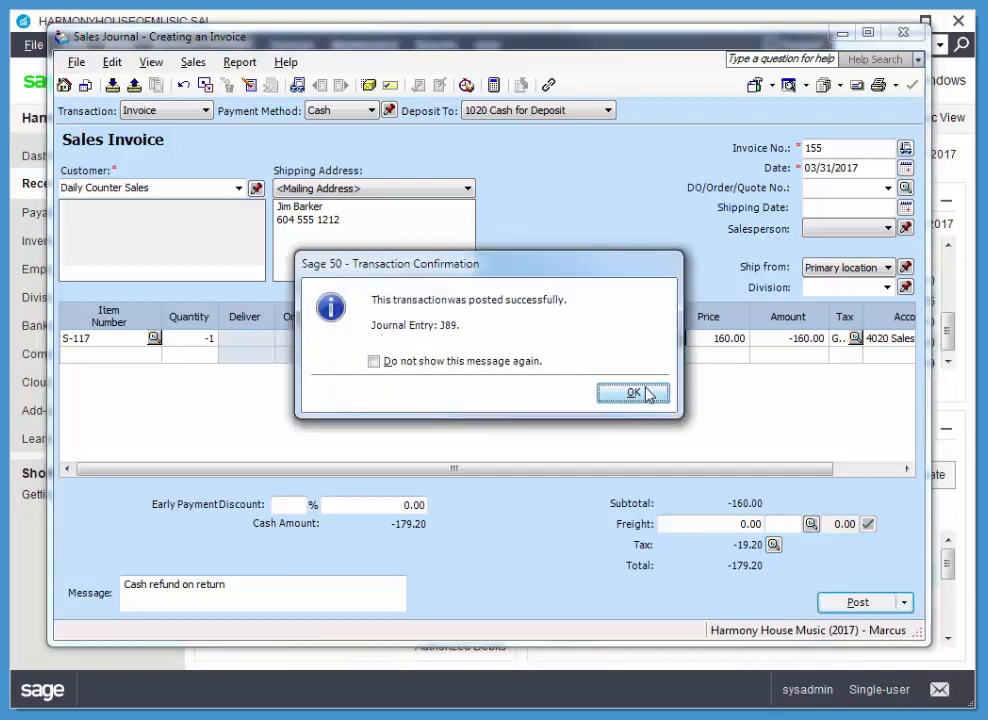
{"action": "left_click", "coordinate": [634, 392]}
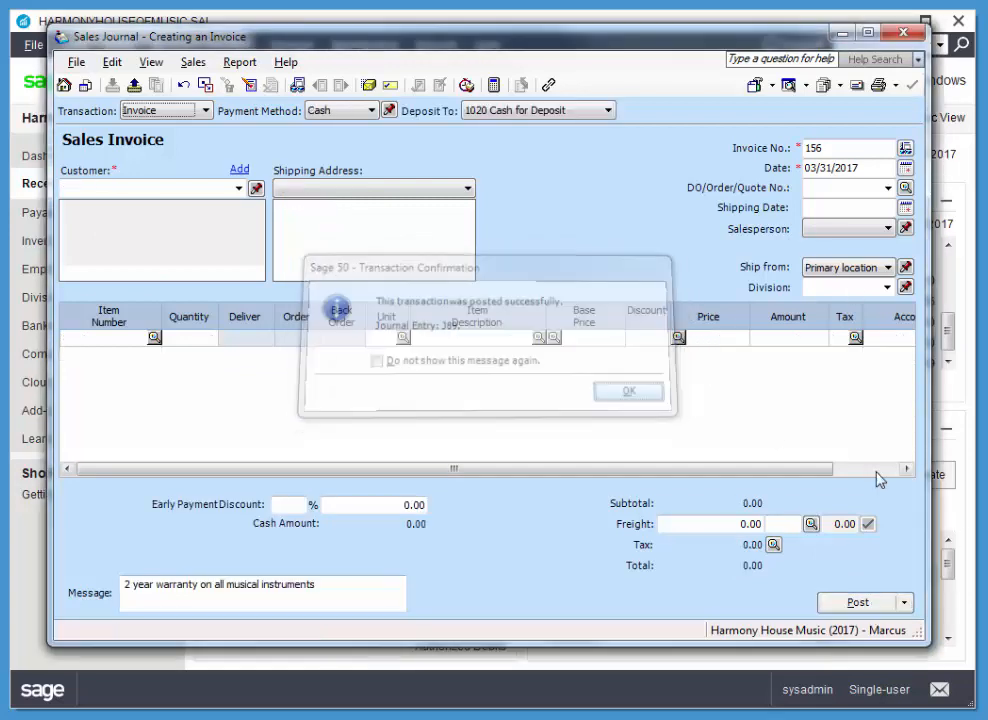
{"action": "left_click", "coordinate": [905, 34]}
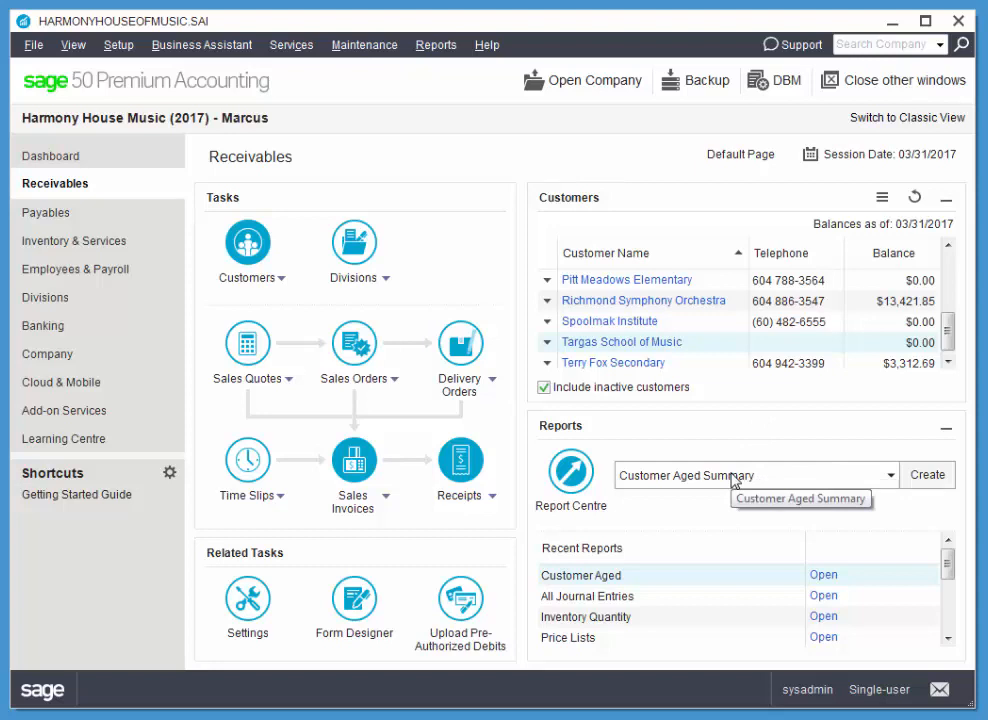
Create the Customer Sales Detail report, look through its customer entries and close it.
{"action": "left_click", "coordinate": [891, 476]}
{"action": "scroll", "coordinate": [893, 397], "scroll_direction": "down", "scroll_amount": 1}
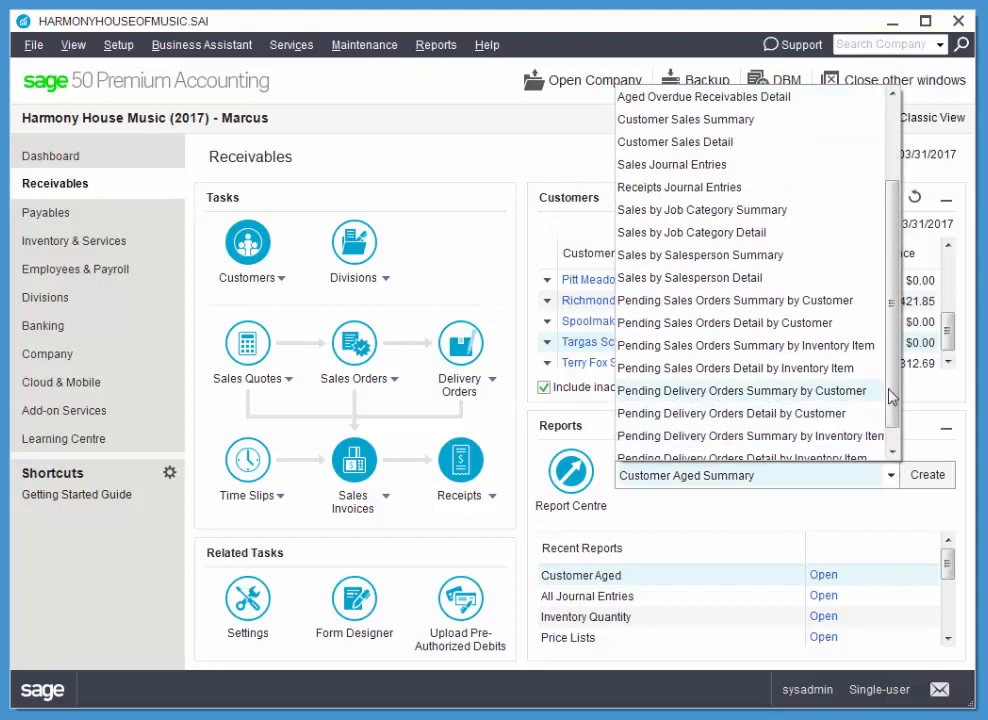
{"action": "scroll", "coordinate": [893, 262], "scroll_direction": "up", "scroll_amount": 2}
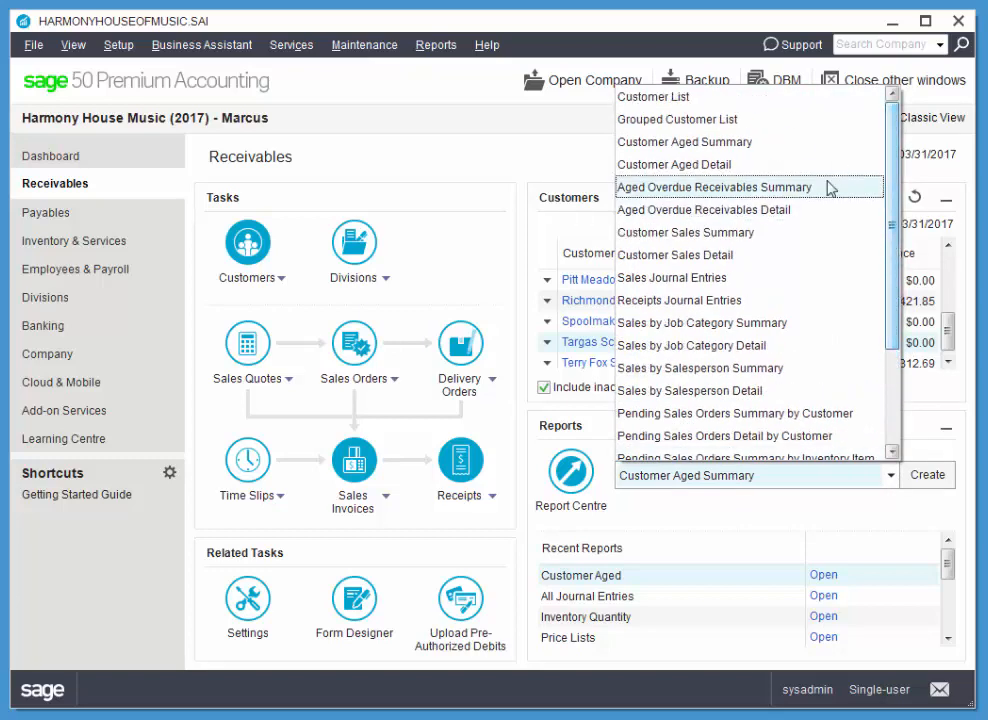
{"action": "left_click", "coordinate": [708, 255]}
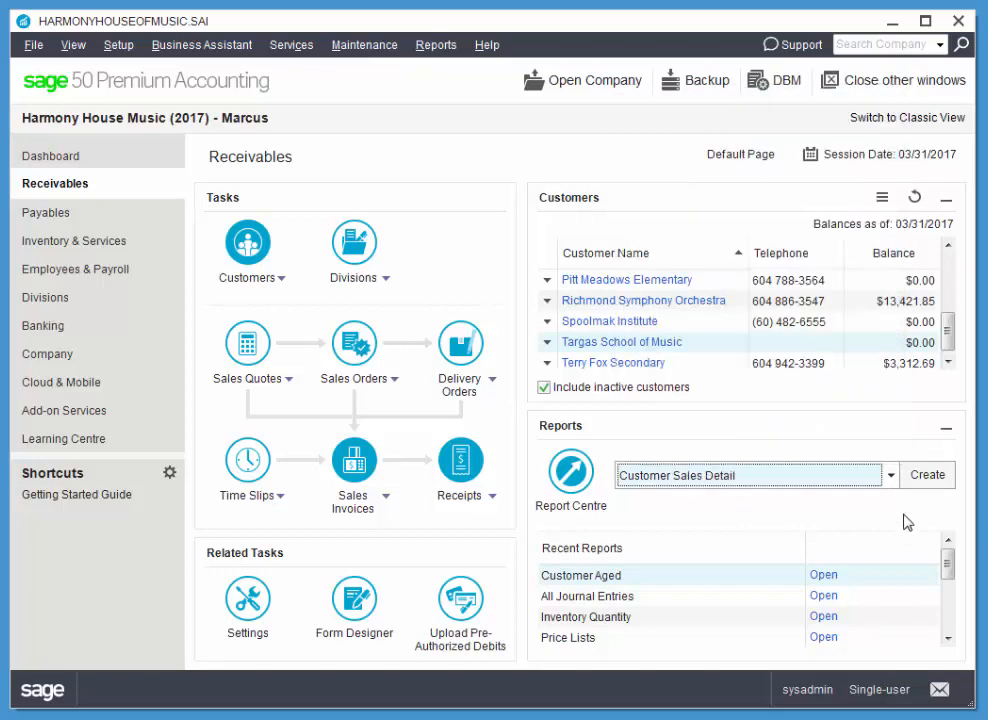
{"action": "left_click", "coordinate": [924, 475]}
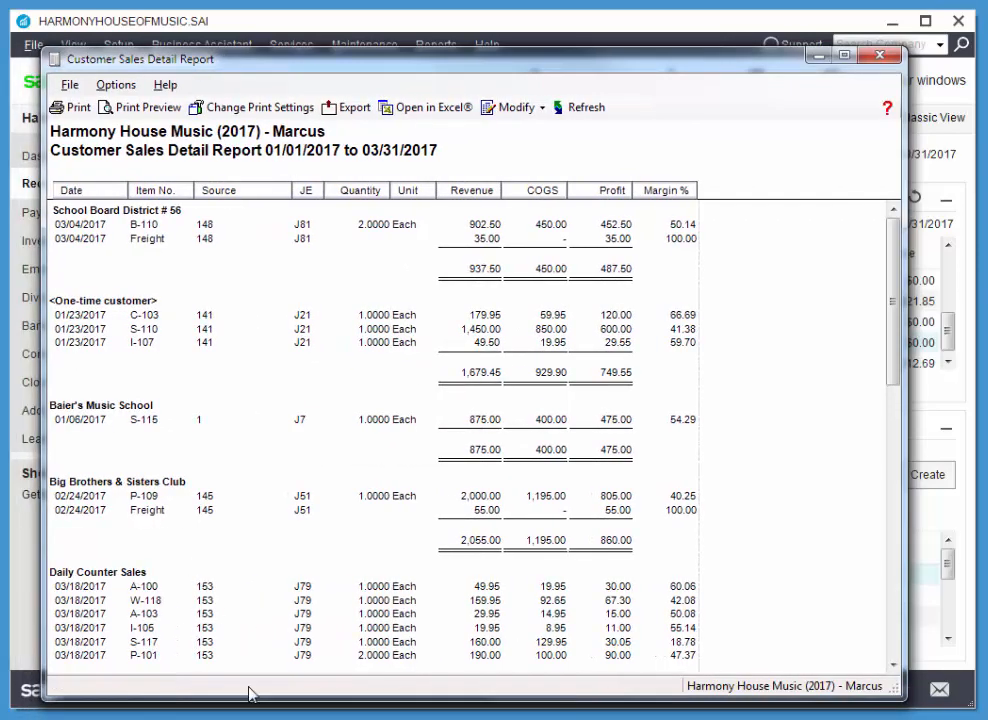
{"action": "left_click_drag", "start_coordinate": [253, 702], "coordinate": [254, 660]}
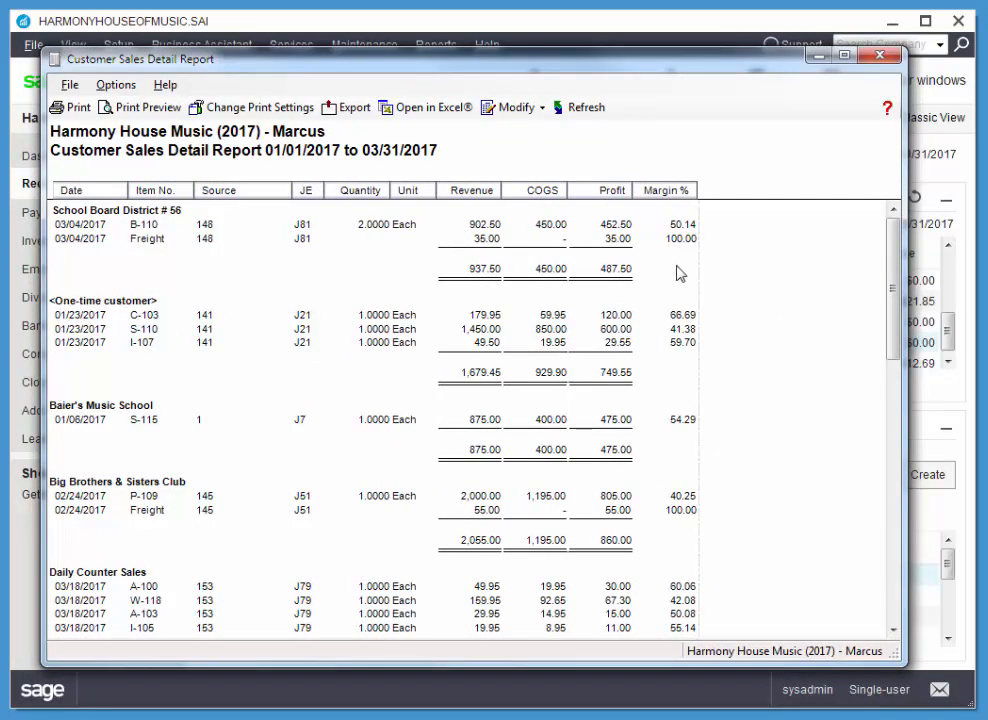
{"action": "left_click_drag", "start_coordinate": [894, 272], "coordinate": [876, 250]}
{"action": "left_click", "coordinate": [880, 55]}
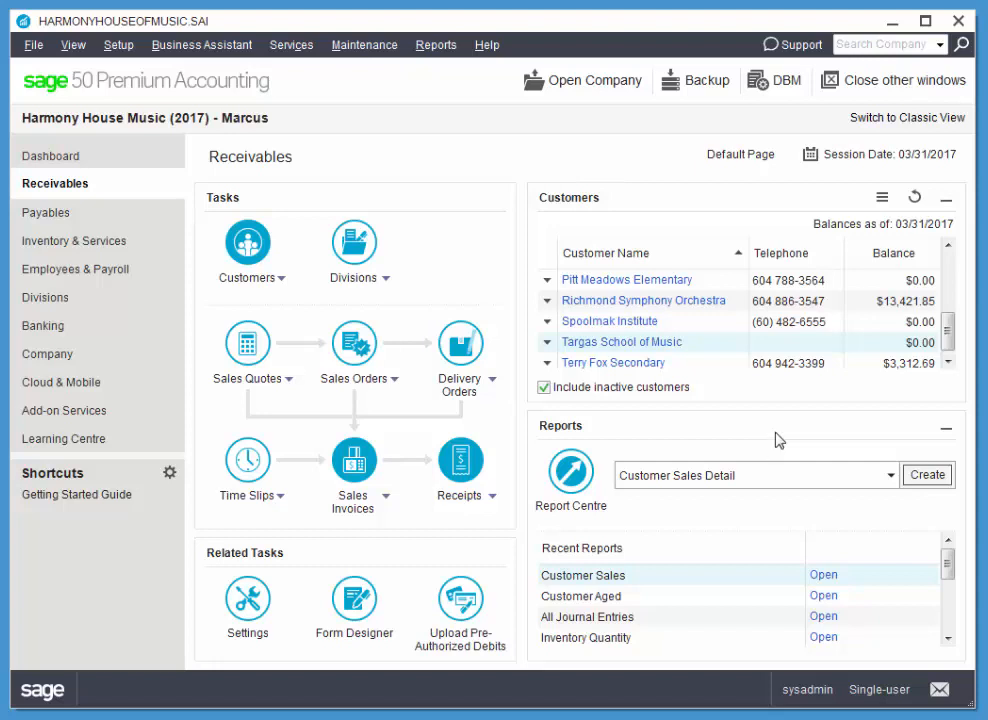
Create the Sales Journal Entries report, look through its entries and close it.
{"action": "left_click", "coordinate": [891, 477]}
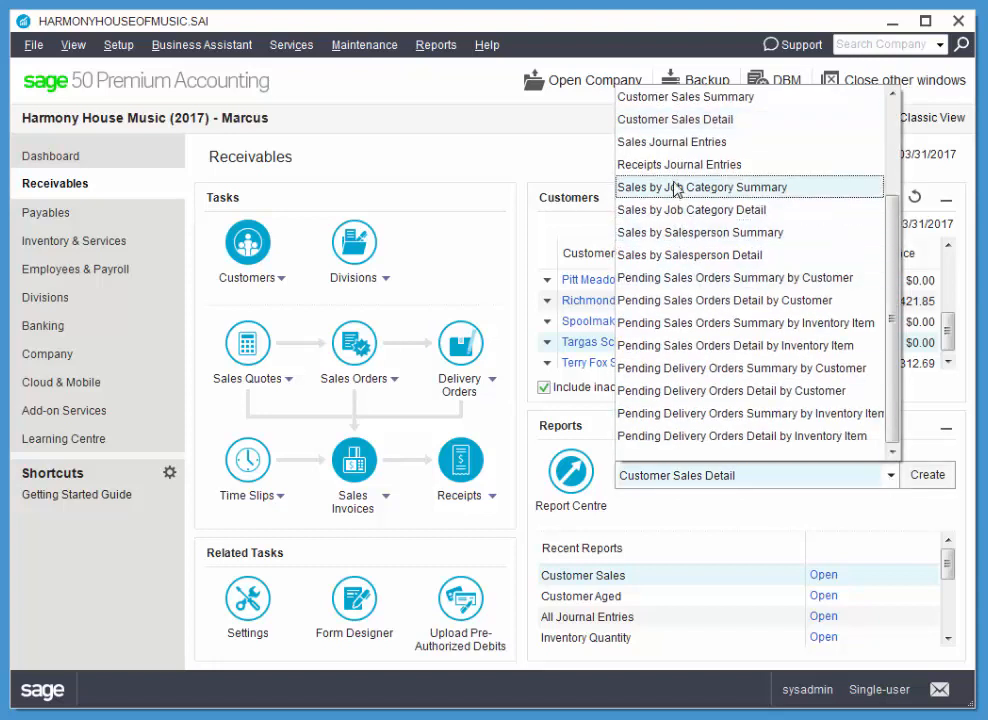
{"action": "left_click", "coordinate": [659, 150]}
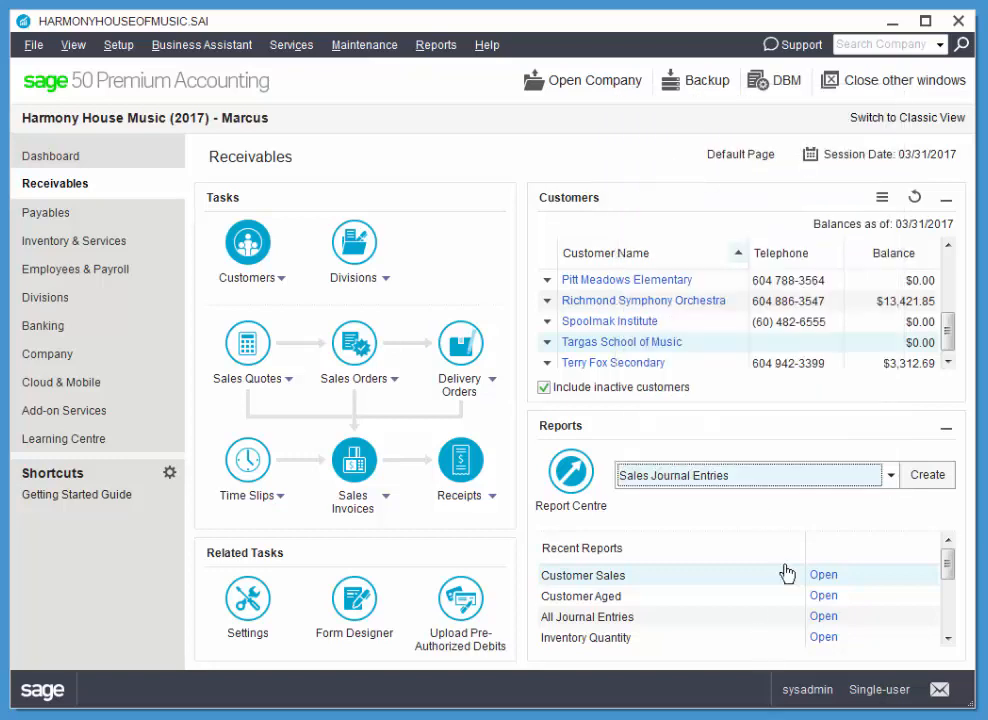
{"action": "left_click", "coordinate": [933, 475]}
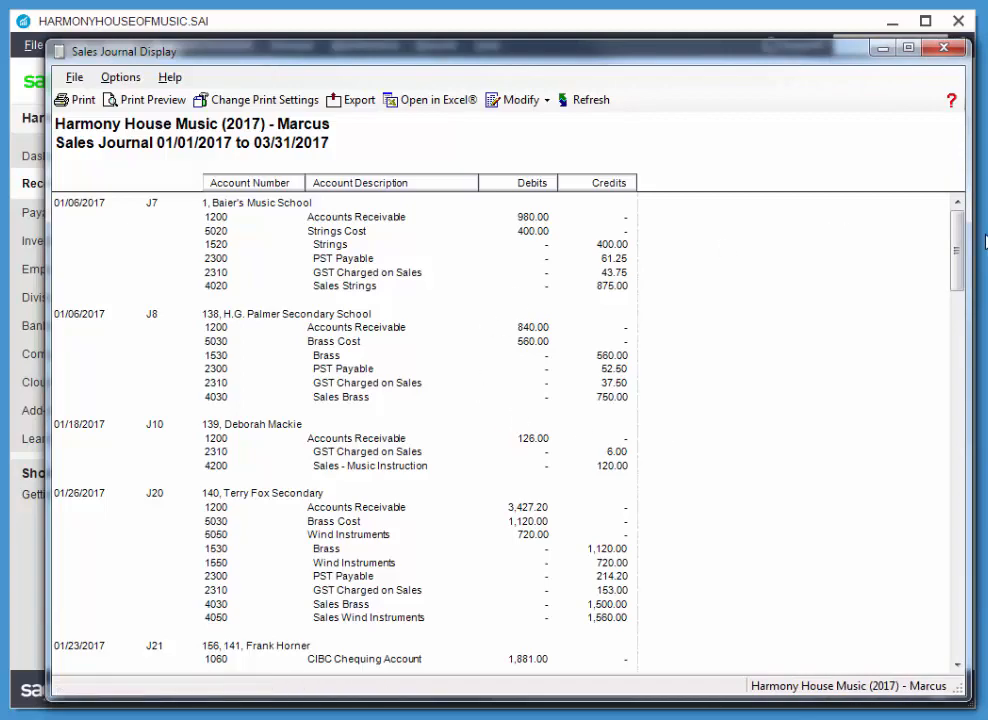
{"action": "mouse_move", "coordinate": [955, 250]}
{"action": "left_mouse_down"}
{"action": "mouse_move", "coordinate": [955, 331]}
{"action": "mouse_move", "coordinate": [980, 468]}
{"action": "mouse_move", "coordinate": [975, 580]}
{"action": "mouse_move", "coordinate": [970, 262]}
{"action": "left_mouse_up"}
{"action": "left_click", "coordinate": [946, 51]}
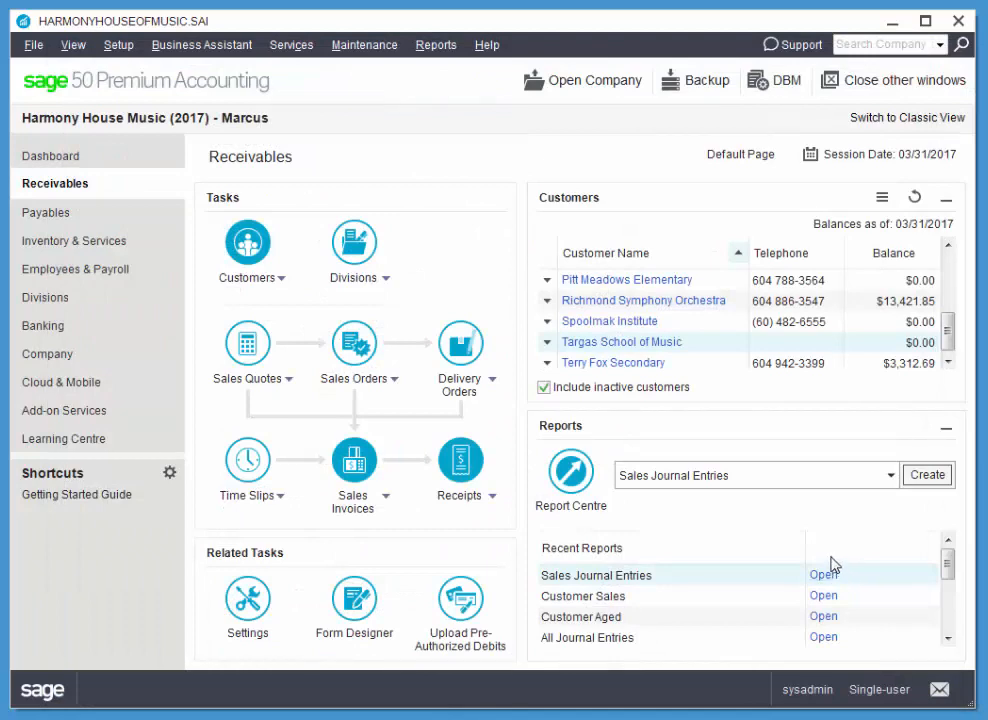
Create the Receipts Journal Entries report, fit its window on screen, look through the receipts and close it.
{"action": "left_click", "coordinate": [891, 476]}
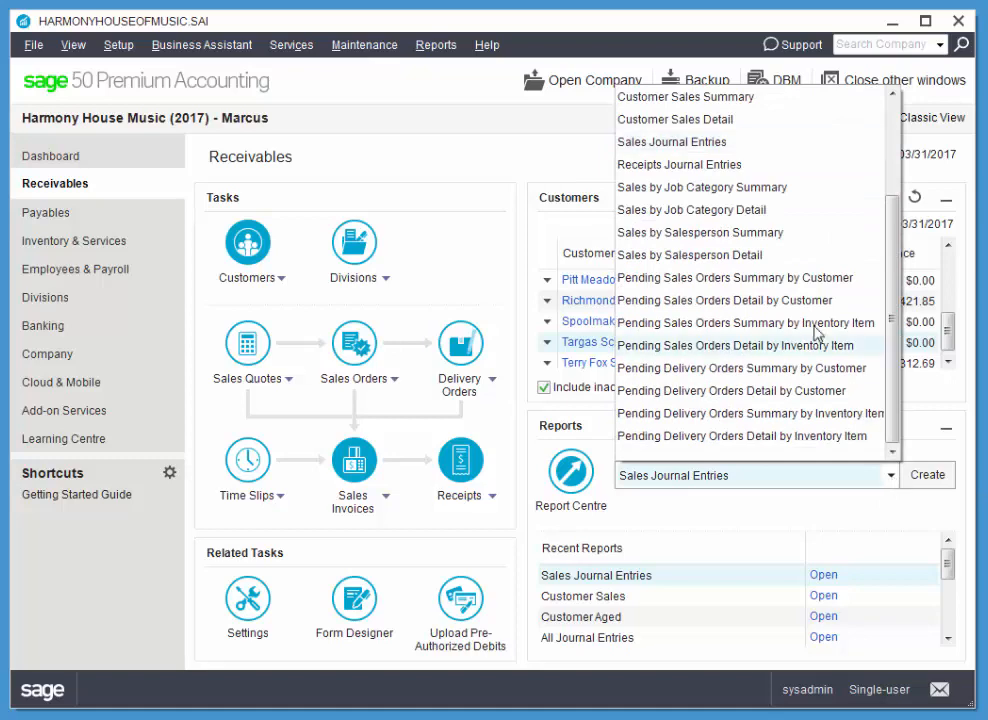
{"action": "left_click", "coordinate": [719, 166]}
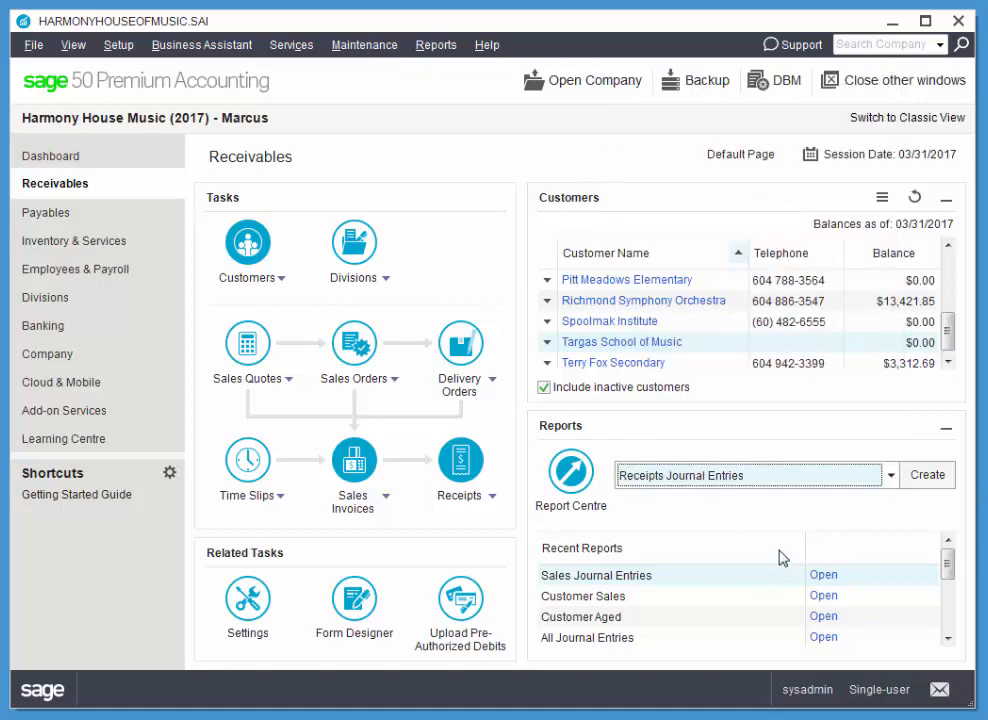
{"action": "left_click", "coordinate": [926, 475]}
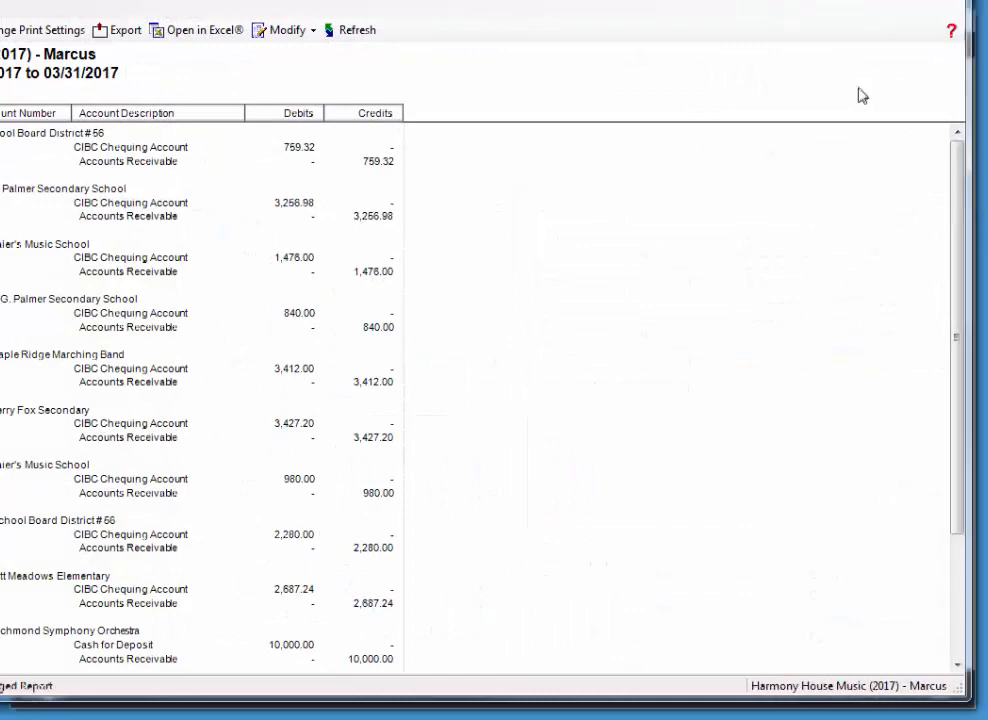
{"action": "left_click_drag", "start_coordinate": [754, 0], "coordinate": [737, 18]}
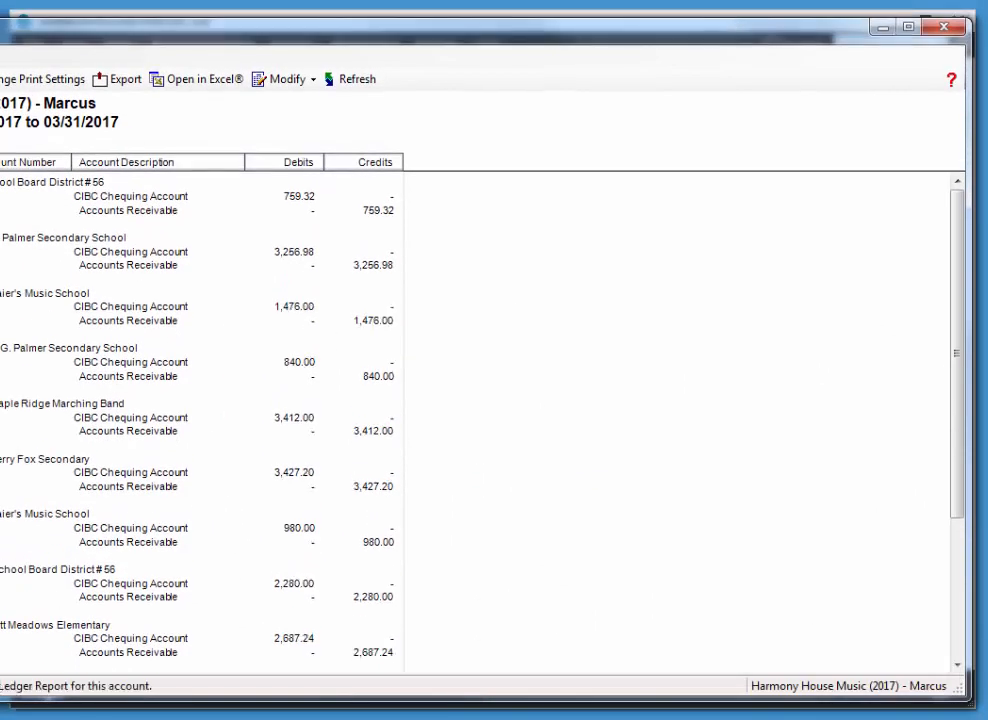
{"action": "left_click_drag", "start_coordinate": [0, 238], "coordinate": [72, 237]}
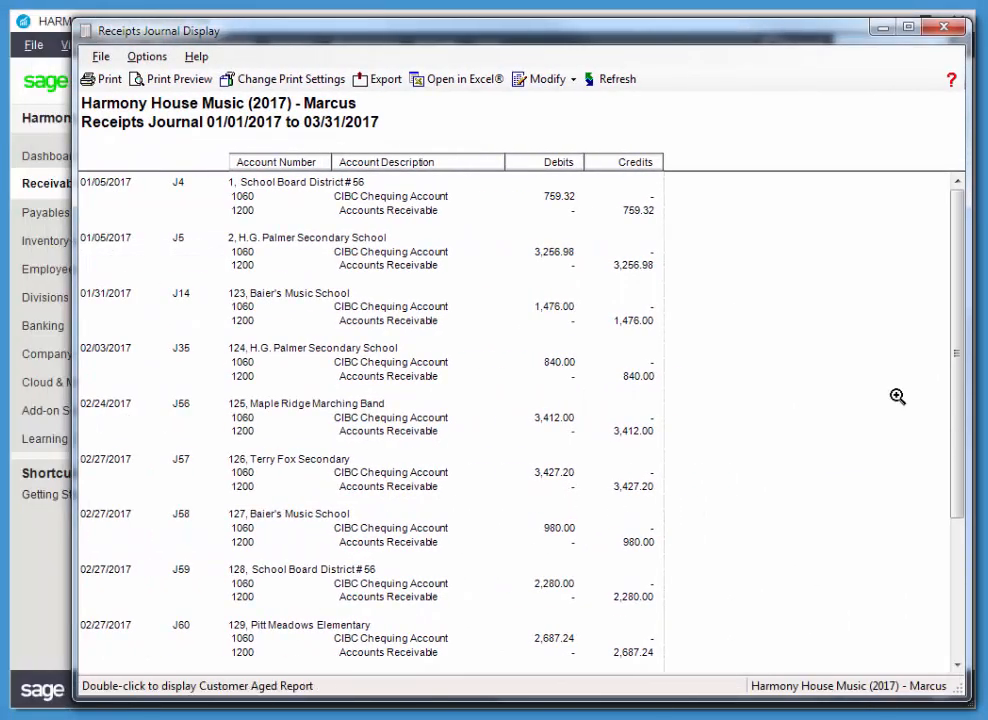
{"action": "scroll", "coordinate": [953, 459], "scroll_direction": "down", "scroll_amount": 2}
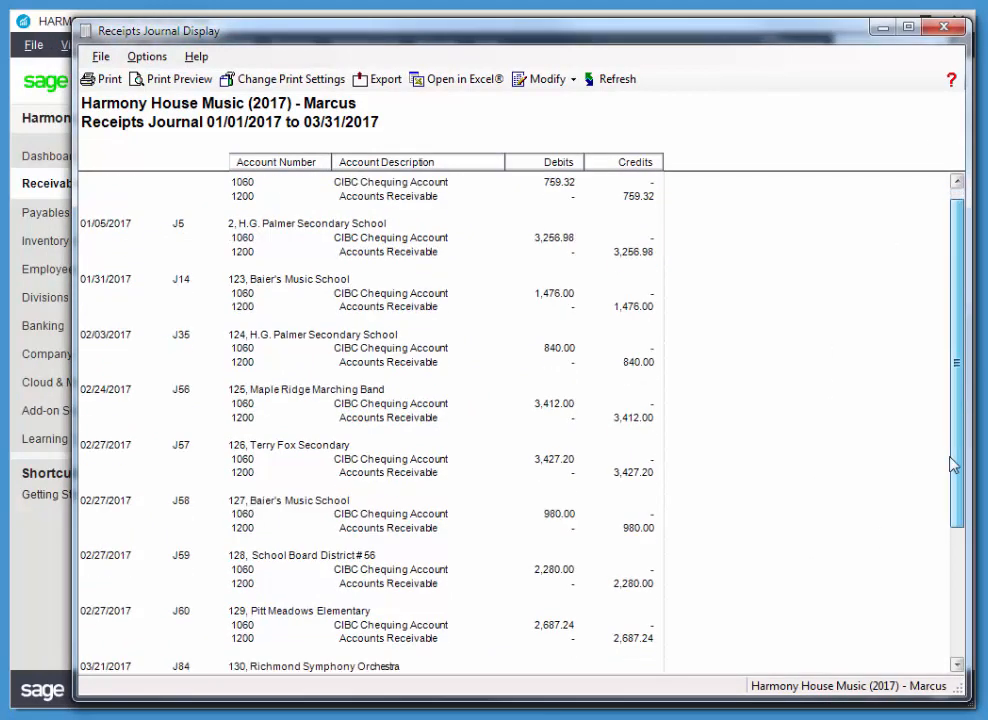
{"action": "scroll", "coordinate": [953, 393], "scroll_direction": "up", "scroll_amount": 3}
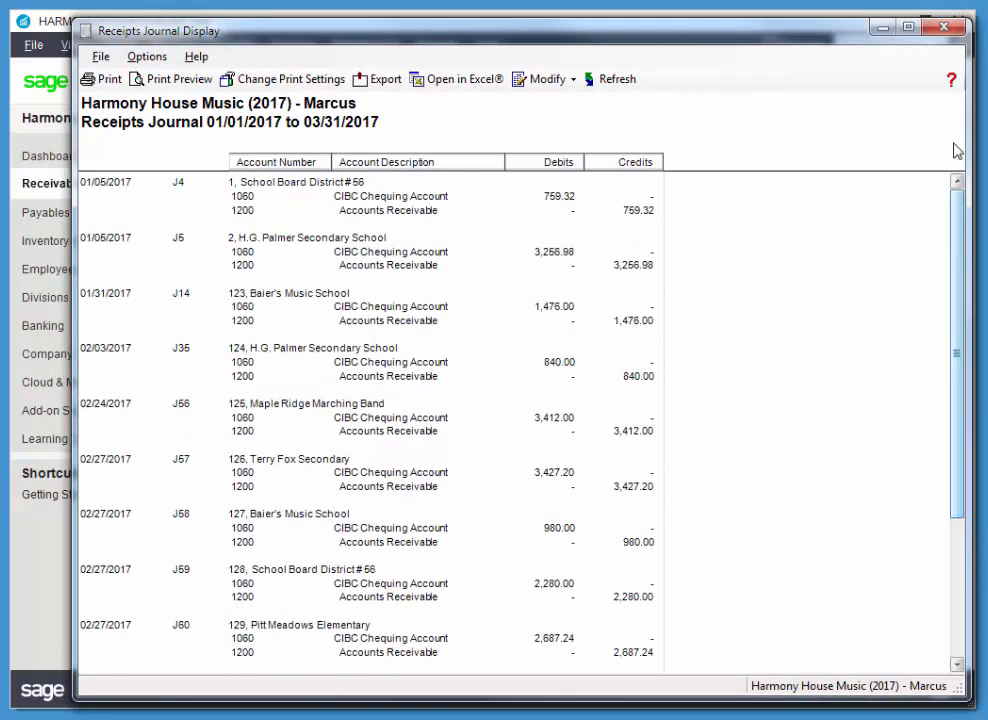
{"action": "left_click", "coordinate": [944, 27]}
Display the All Journal Entries report by date from 03/01/2017 to 03/31/2017 for the current year.
{"action": "left_click", "coordinate": [436, 45]}
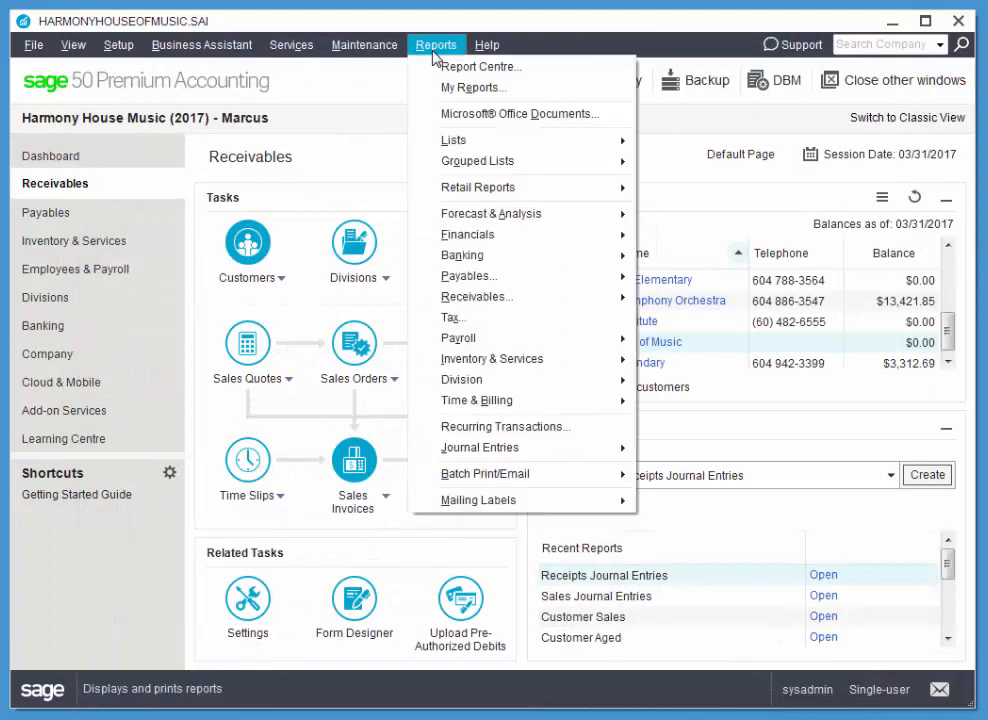
{"action": "mouse_move", "coordinate": [487, 449]}
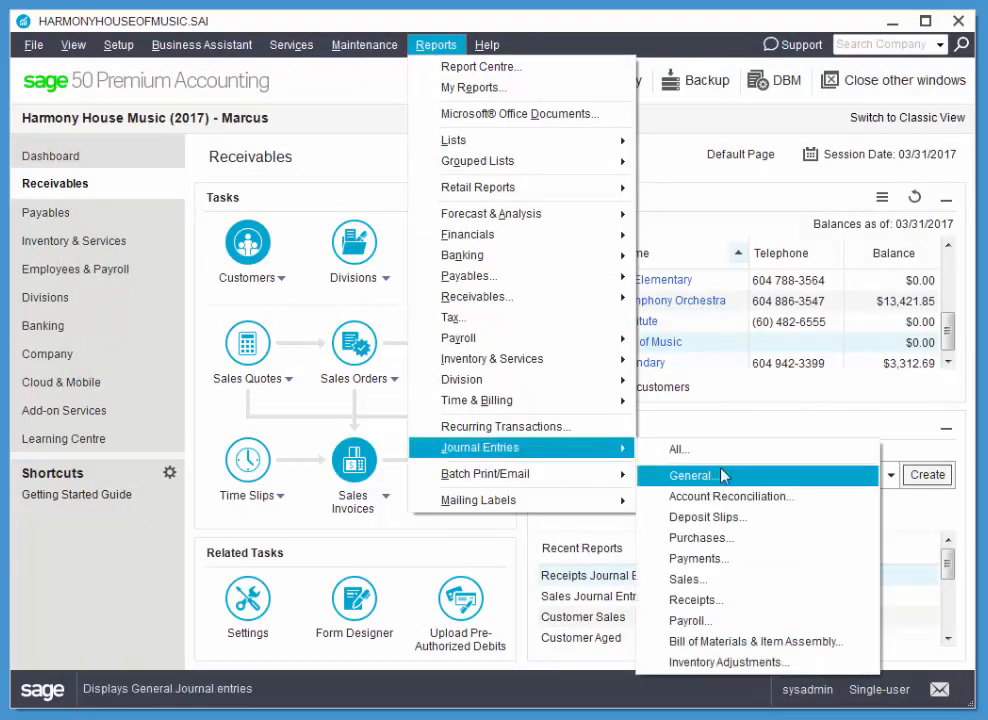
{"action": "left_click", "coordinate": [720, 458]}
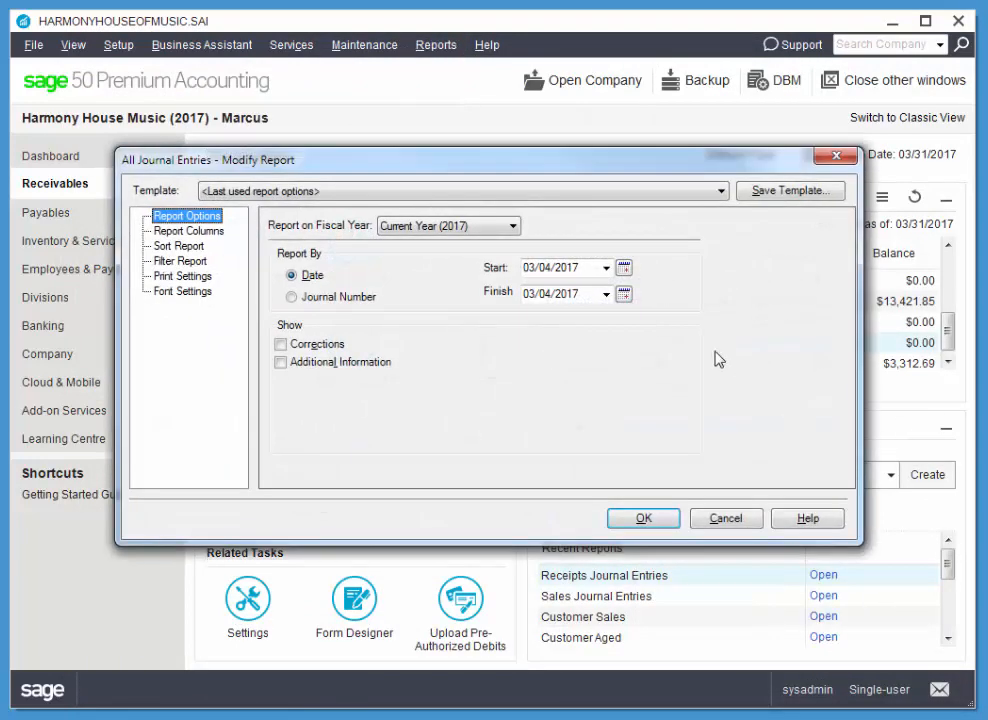
{"action": "left_click", "coordinate": [624, 295]}
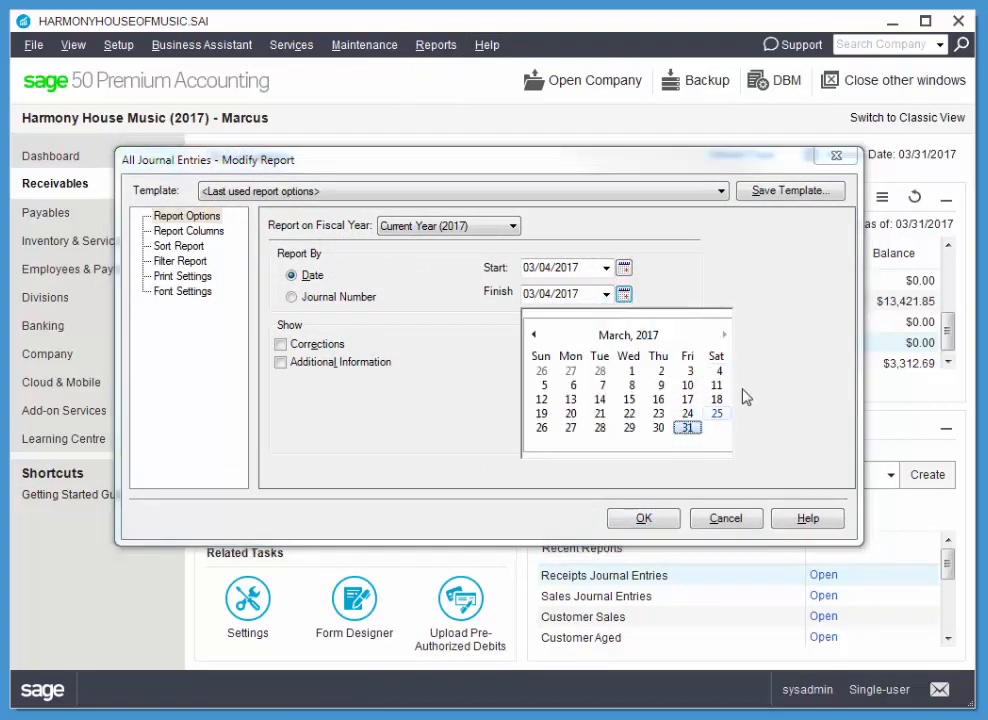
{"action": "left_click", "coordinate": [686, 428]}
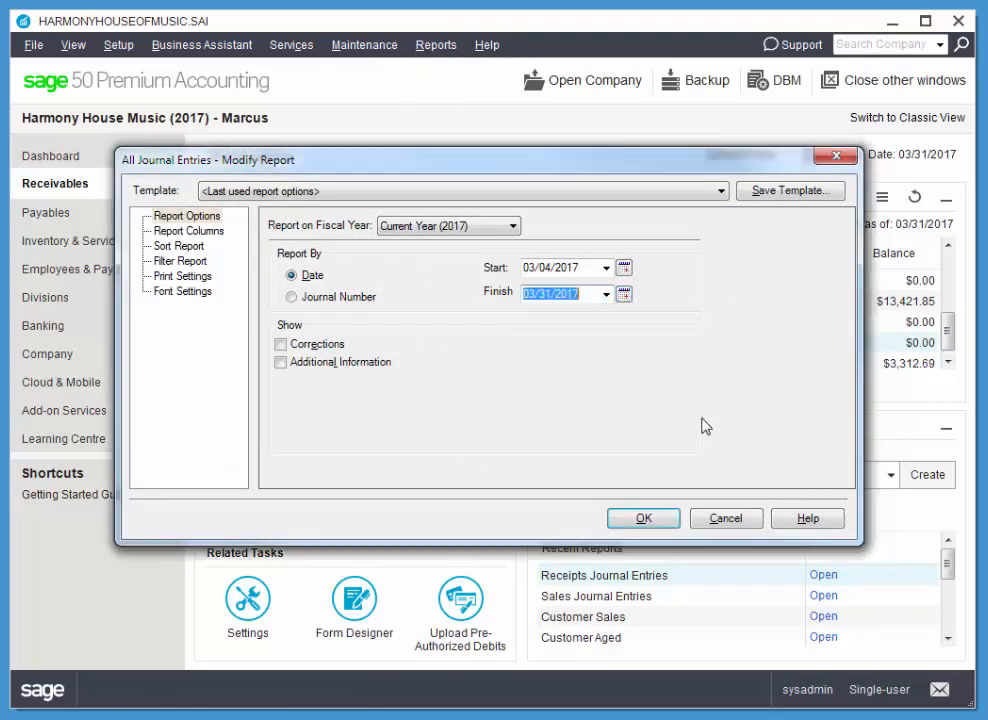
{"action": "left_click", "coordinate": [606, 268]}
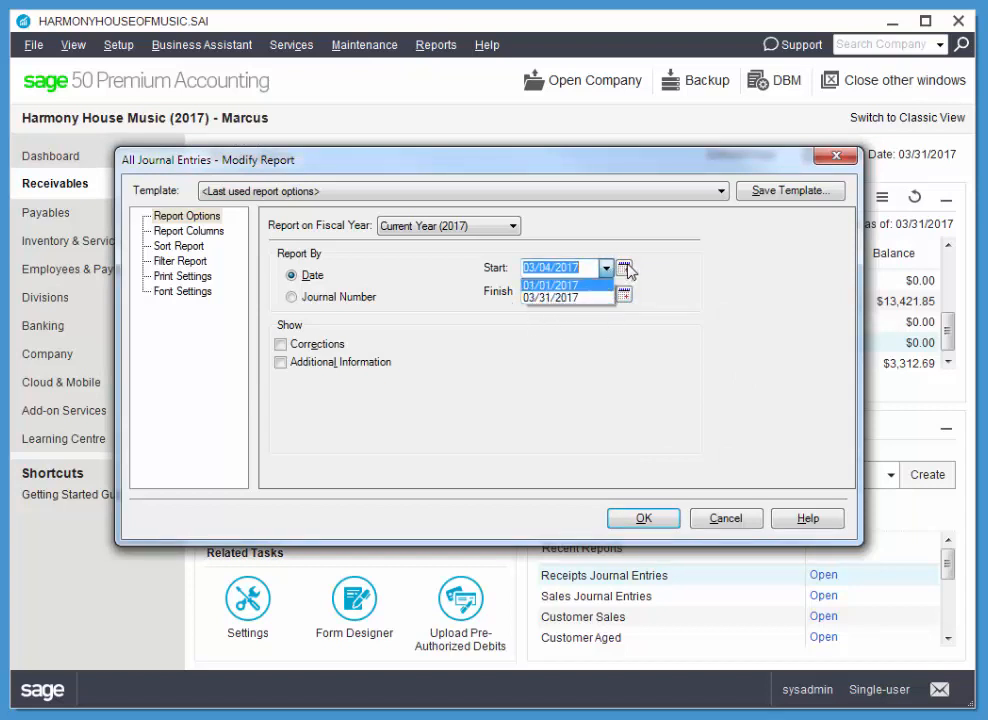
{"action": "left_click", "coordinate": [606, 268]}
{"action": "left_click", "coordinate": [624, 268]}
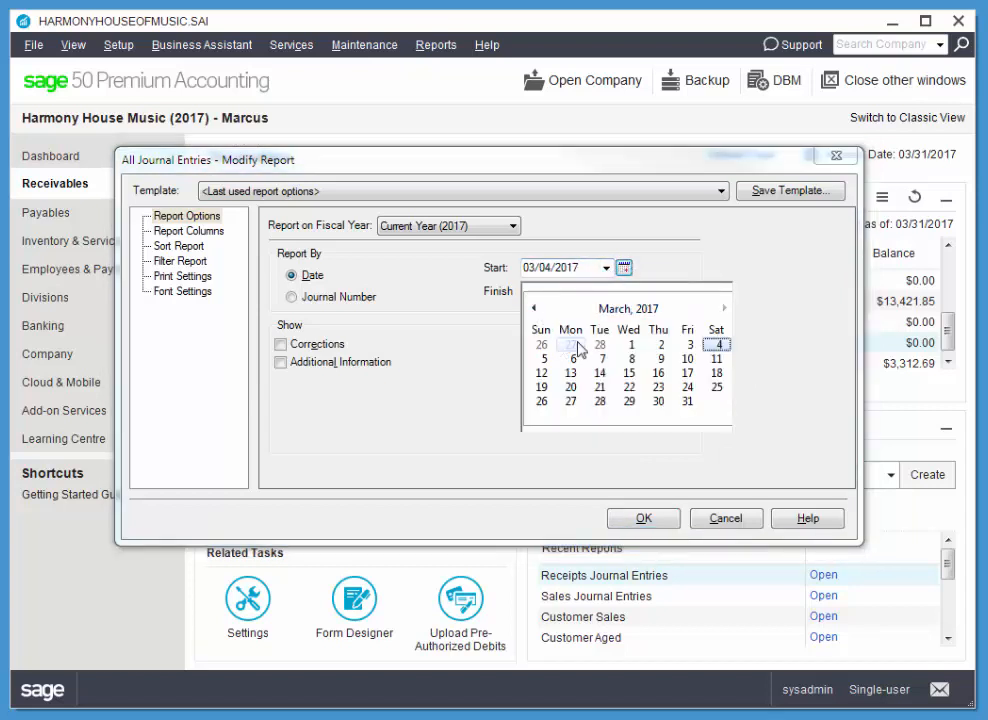
{"action": "left_click", "coordinate": [631, 344]}
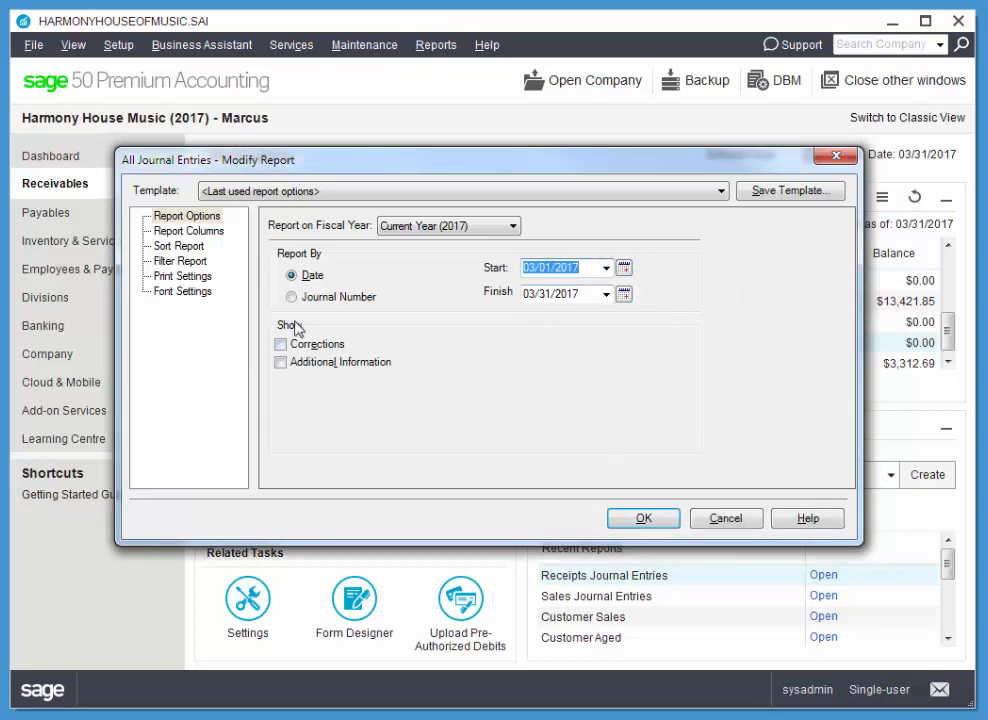
{"action": "left_click", "coordinate": [640, 520]}
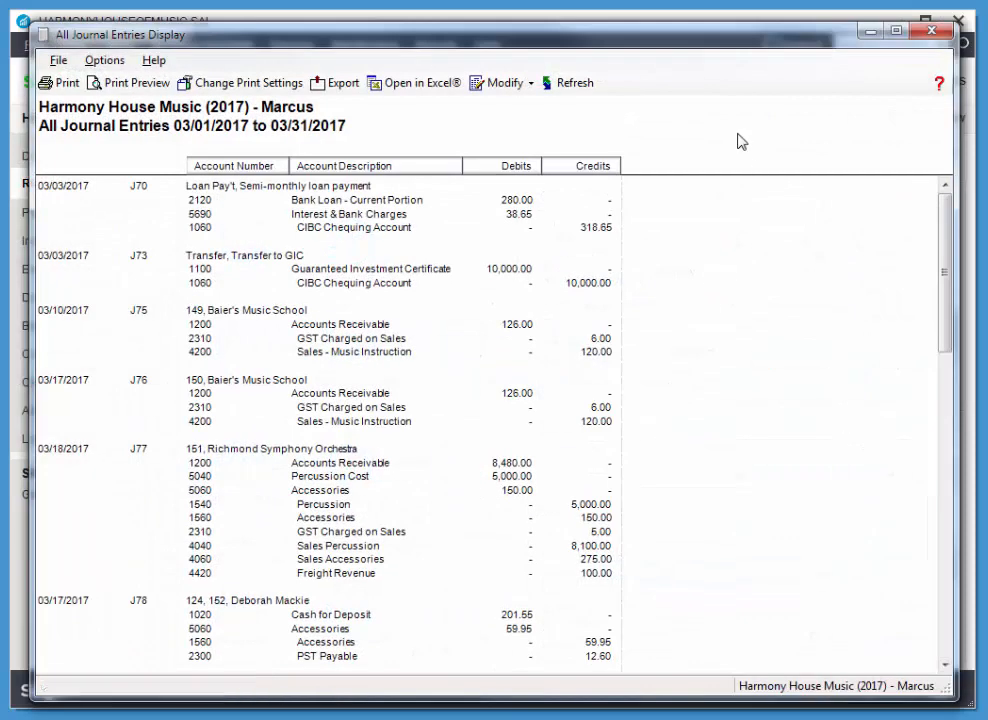
Shorten the All Journal Entries report window, look through the March entries and close the report.
{"action": "left_click_drag", "start_coordinate": [604, 695], "coordinate": [604, 665]}
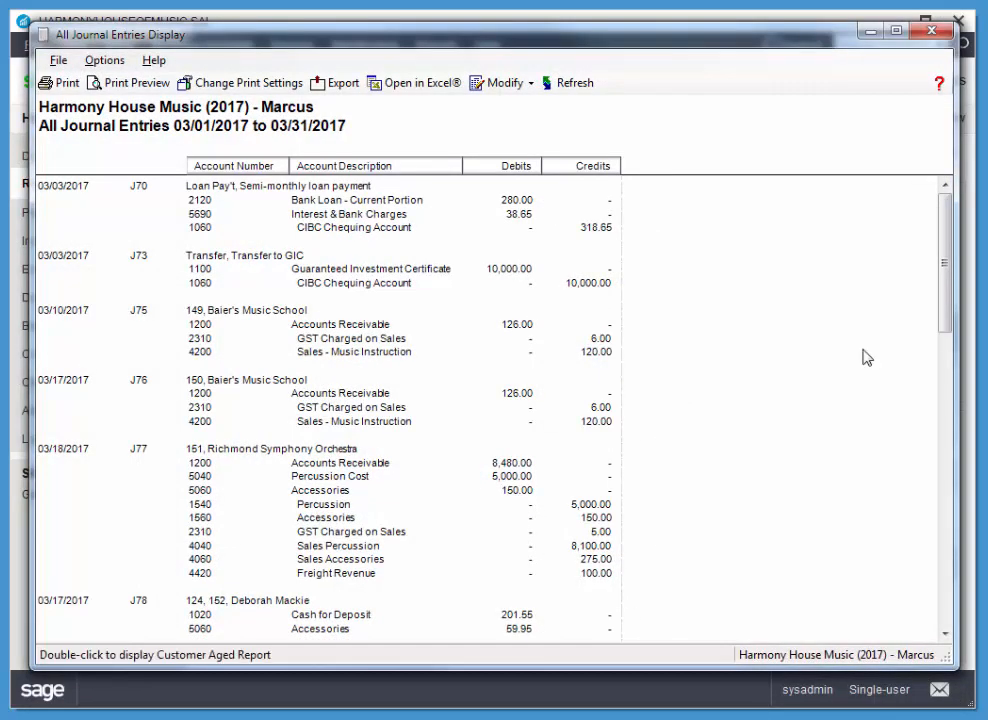
{"action": "mouse_move", "coordinate": [946, 283]}
{"action": "left_mouse_down"}
{"action": "mouse_move", "coordinate": [953, 556]}
{"action": "mouse_move", "coordinate": [952, 265]}
{"action": "left_mouse_up"}
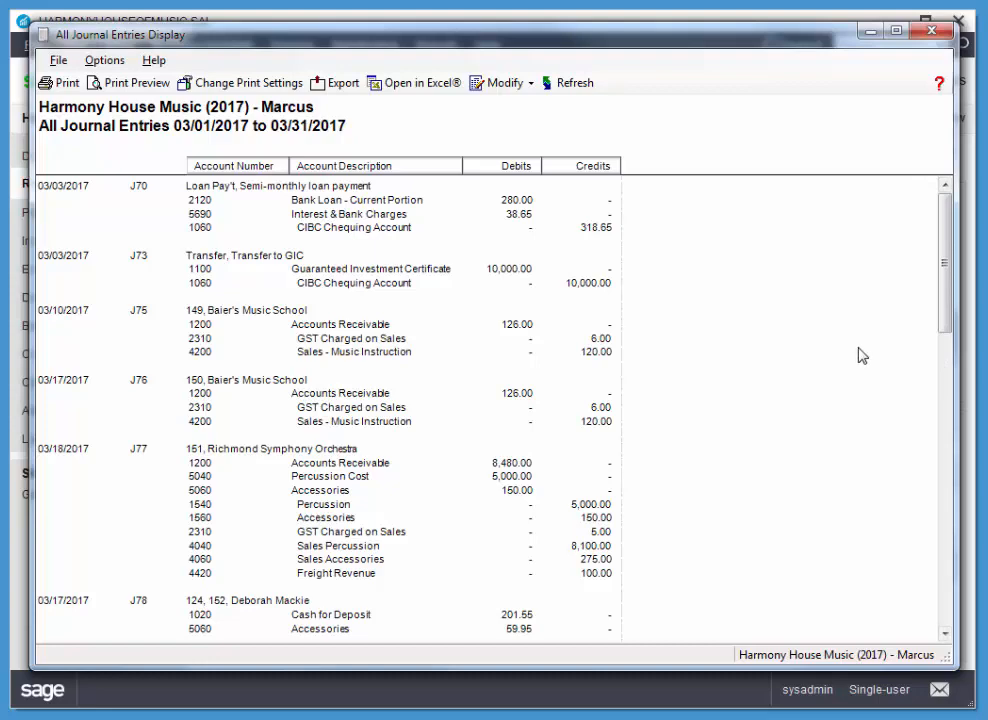
{"action": "left_click", "coordinate": [931, 31]}
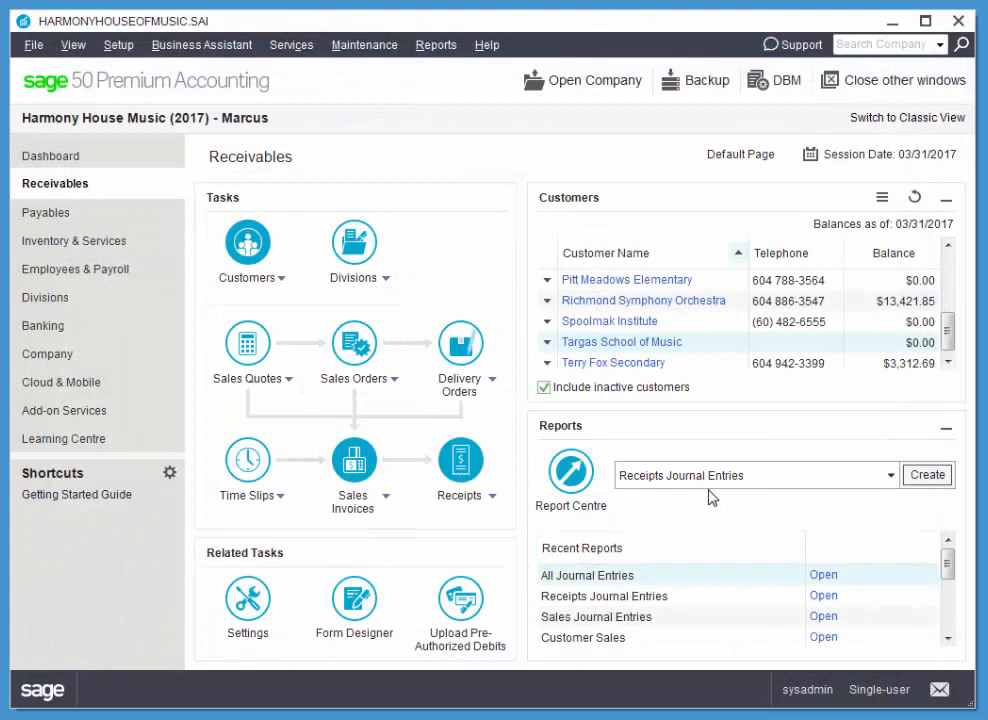